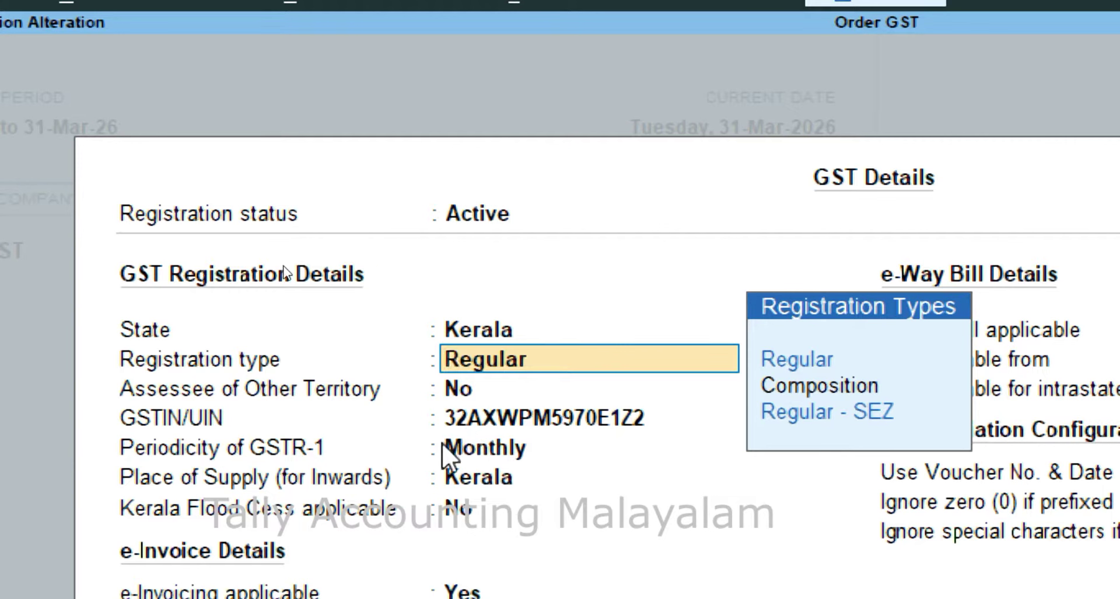
- Accept the Regular GST registration details for Kerala with Monthly GSTR-1 periodicity and Kerala Flood Cess set to No
{"action": "key", "text": "Return"}
{"action": "key", "text": "Return"}
{"action": "key", "text": "Return"}
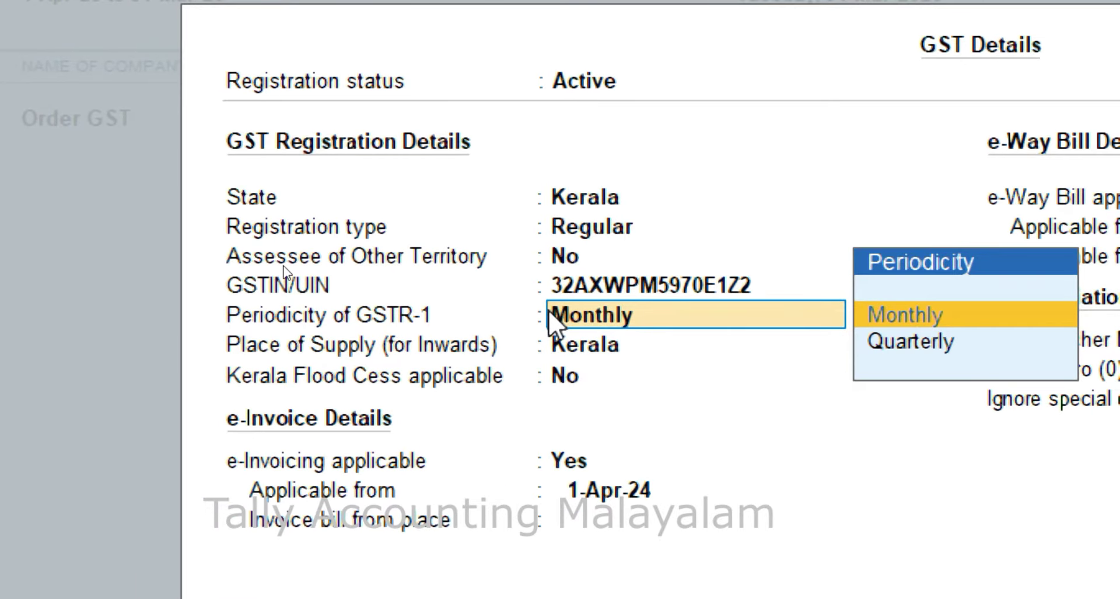
{"action": "key", "text": "Return"}
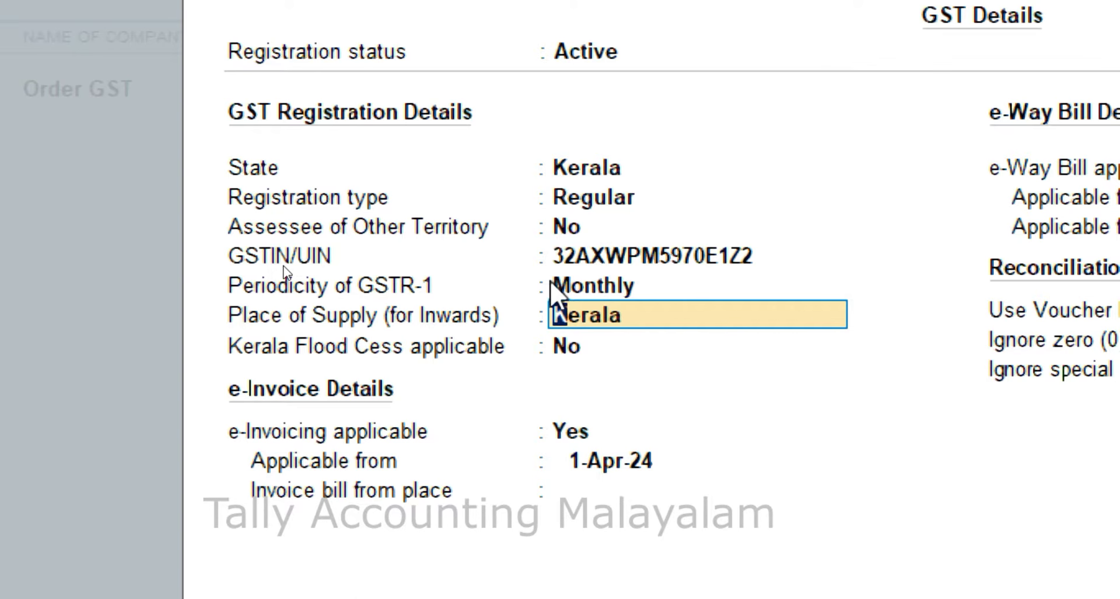
{"action": "key", "text": "Return"}
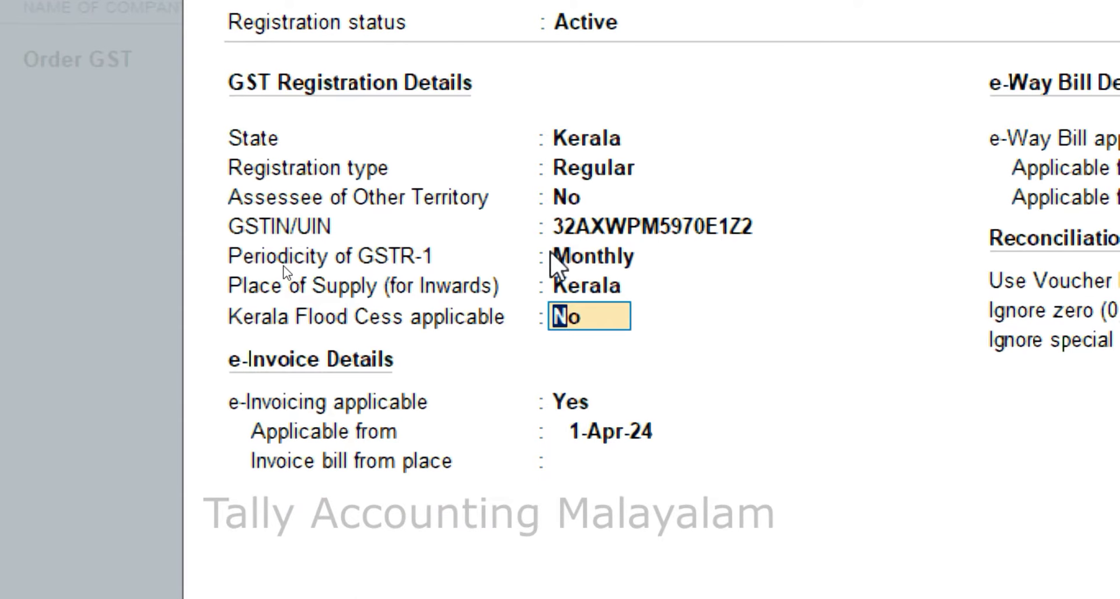
{"action": "key", "text": "Return"}
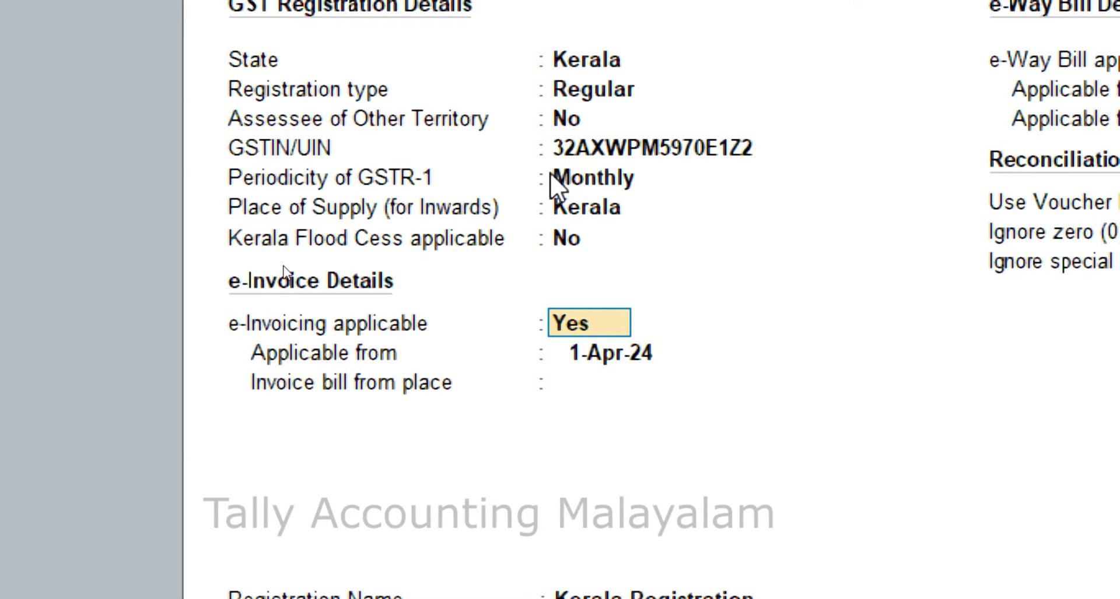
- Keep e-Invoicing applicable from 1-Apr-24 and leave the invoice bill from place blank
{"action": "key", "text": "Return"}
{"action": "key", "text": "Return"}
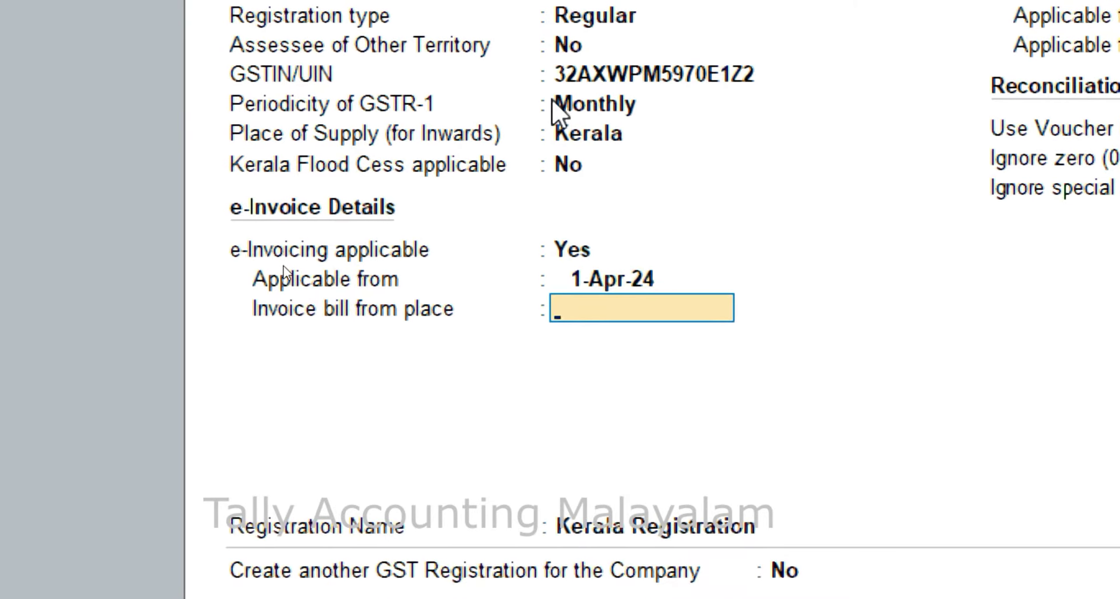
{"action": "key", "text": "Return"}
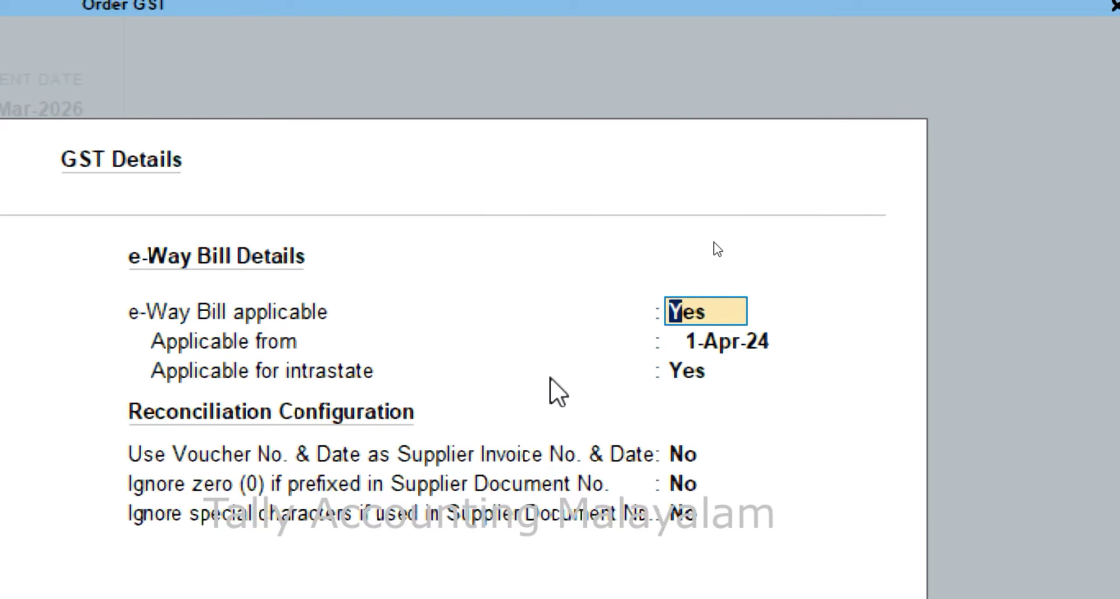
- Keep e-Way Bill applicable from 1-Apr-24 including intrastate, leave the reconciliation options at No, and keep the name Kerala Registration
{"action": "key", "text": "Return"}
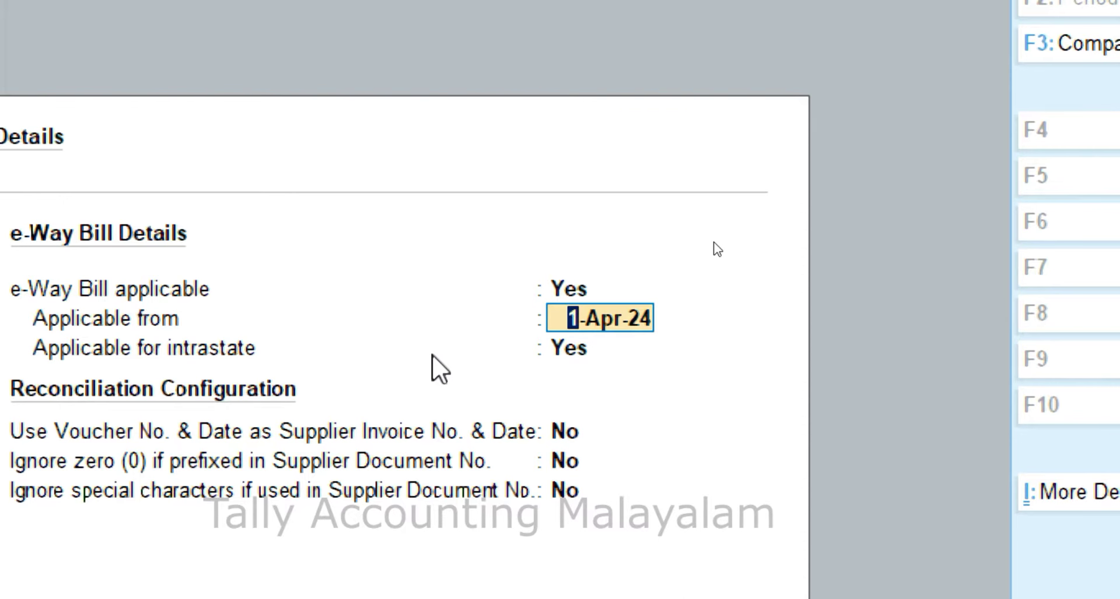
{"action": "key", "text": "Return"}
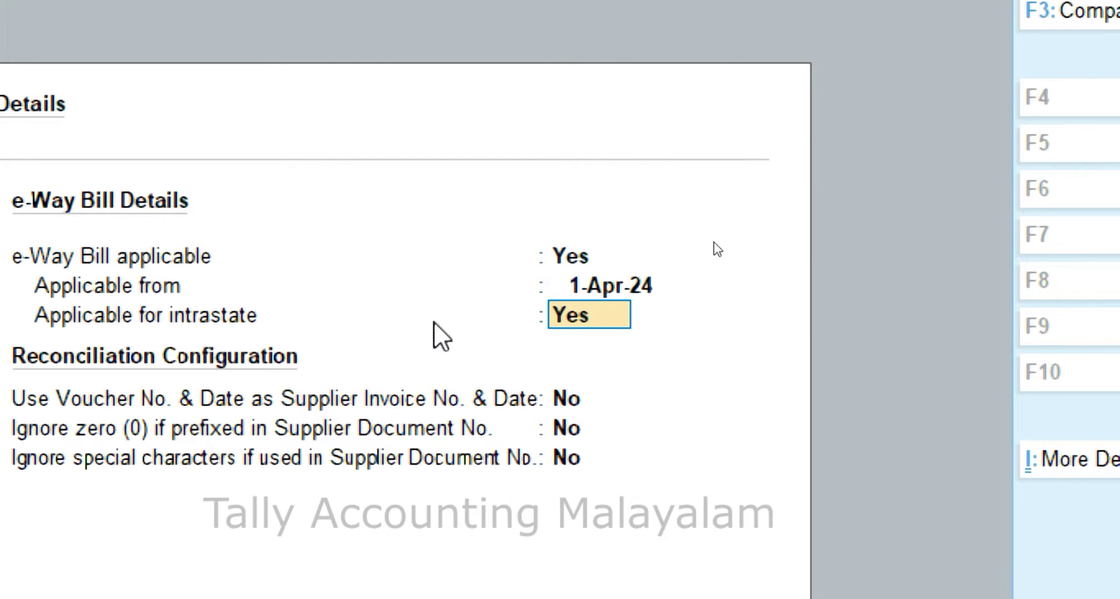
{"action": "key", "text": "Return"}
{"action": "key", "text": "Return"}
{"action": "key", "text": "Return"}
{"action": "key", "text": "Return"}
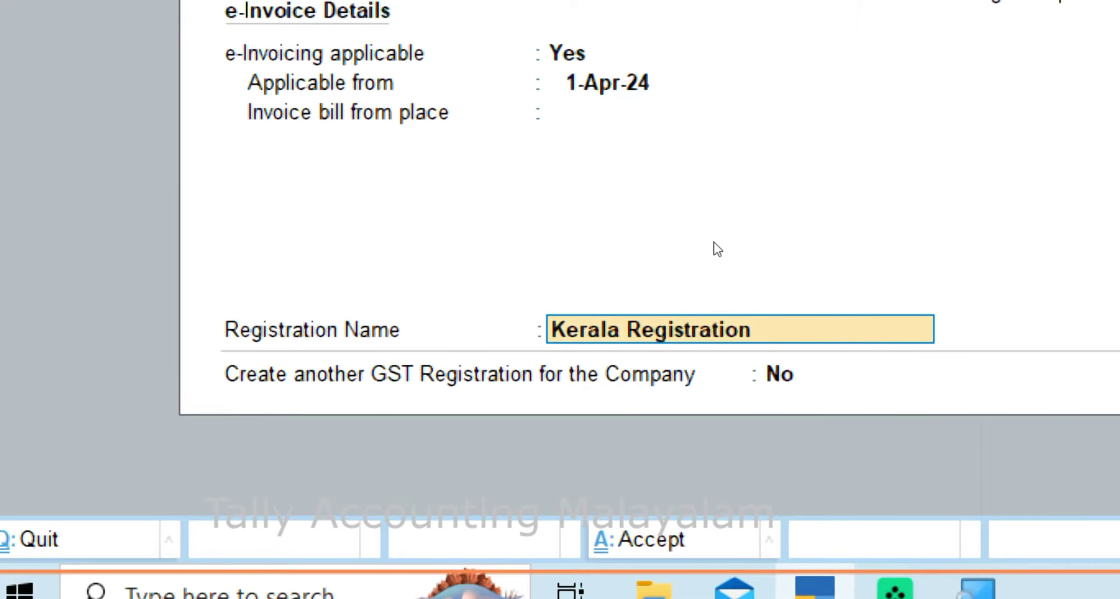
{"action": "key", "text": "Return"}
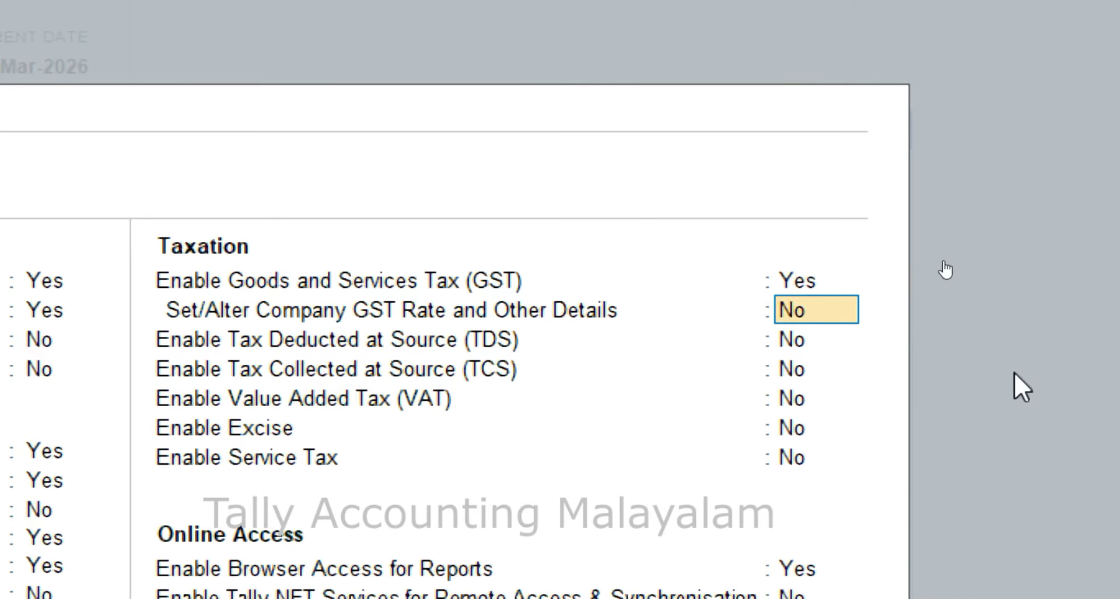
- Open the company GST rate and other details and keep HSN/SAC 1023 with a blank description
{"action": "type", "text": "y"}
{"action": "key", "text": "Return"}
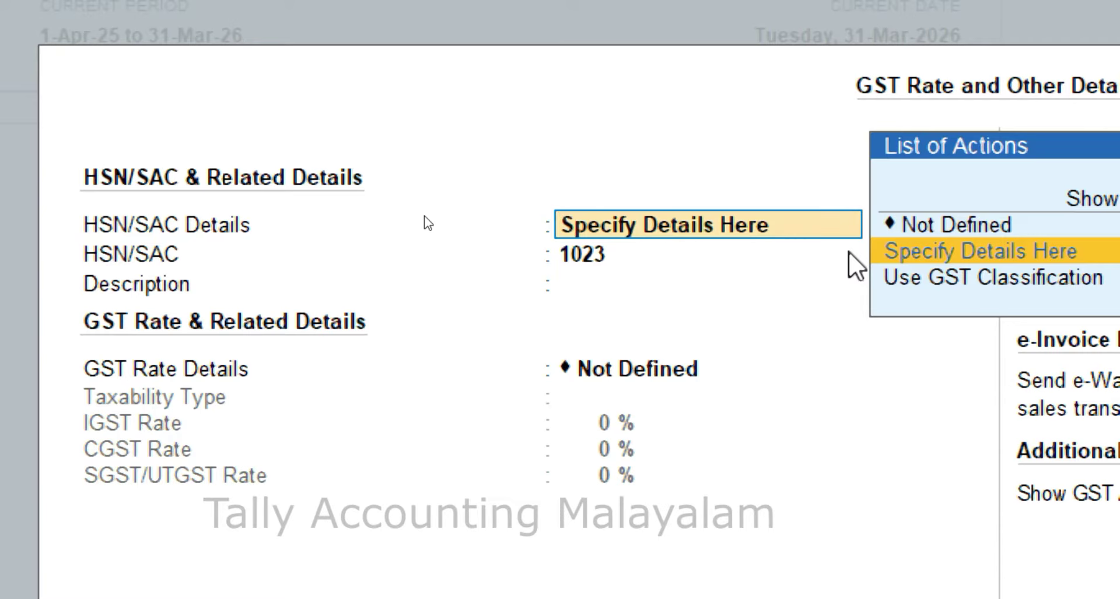
{"action": "key", "text": "Return"}
{"action": "key", "text": "Return"}
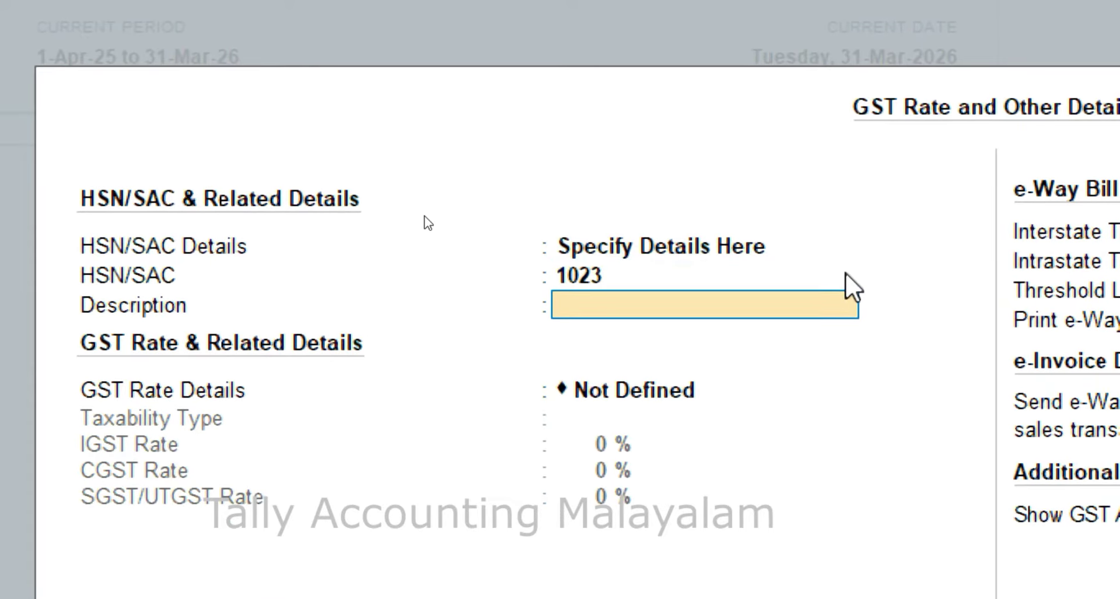
{"action": "key", "text": "Return"}
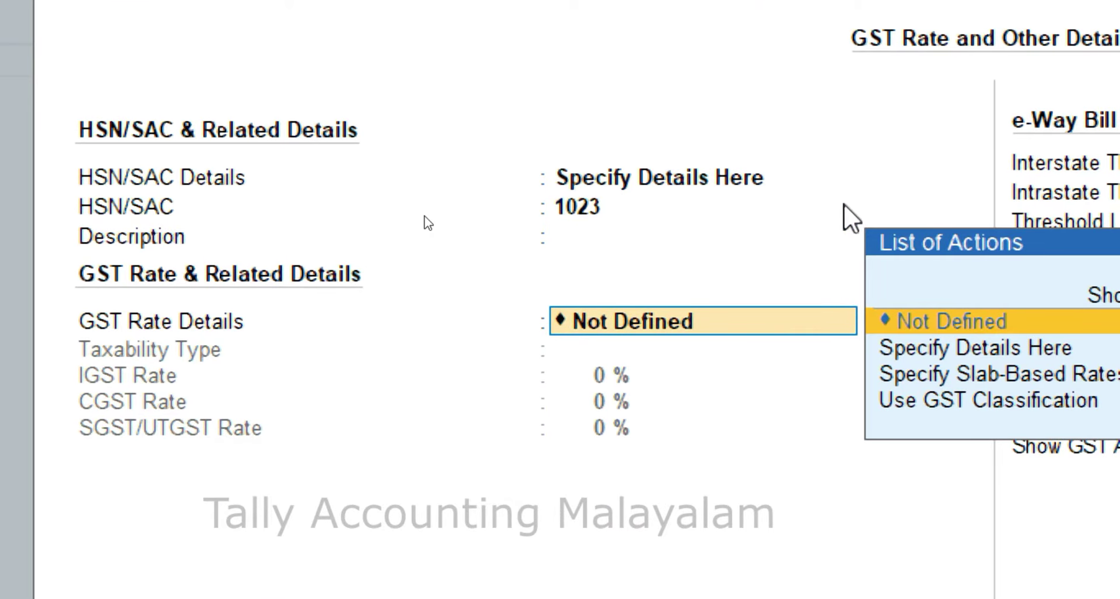
- Try specifying company-level GST rate details as Taxable with a 5% IGST rate, and quit the form
{"action": "key", "text": "Down"}
{"action": "key", "text": "Return"}
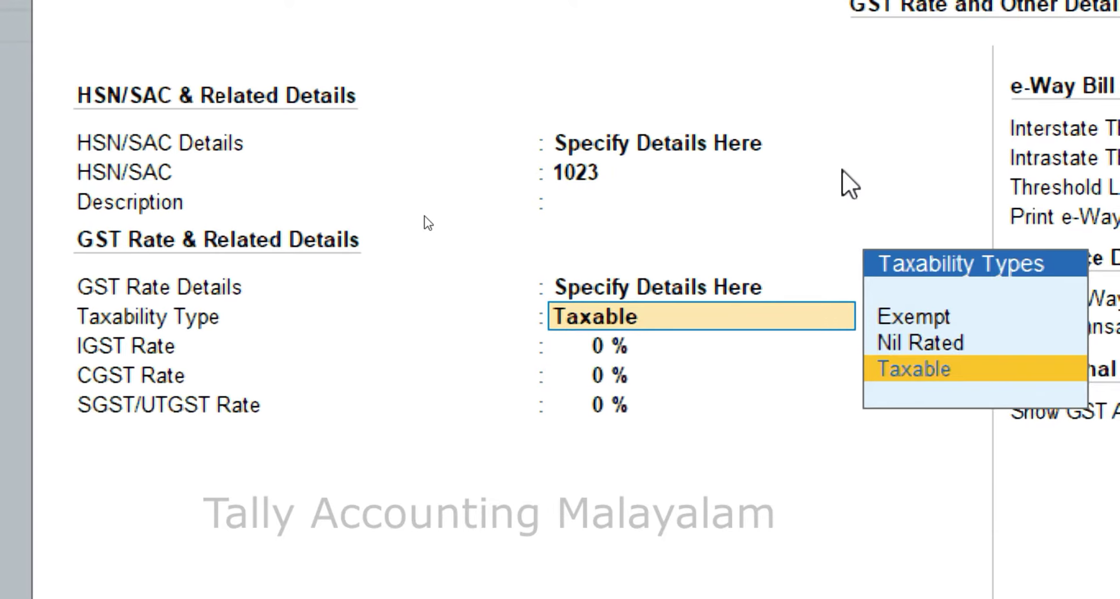
{"action": "key", "text": "Return"}
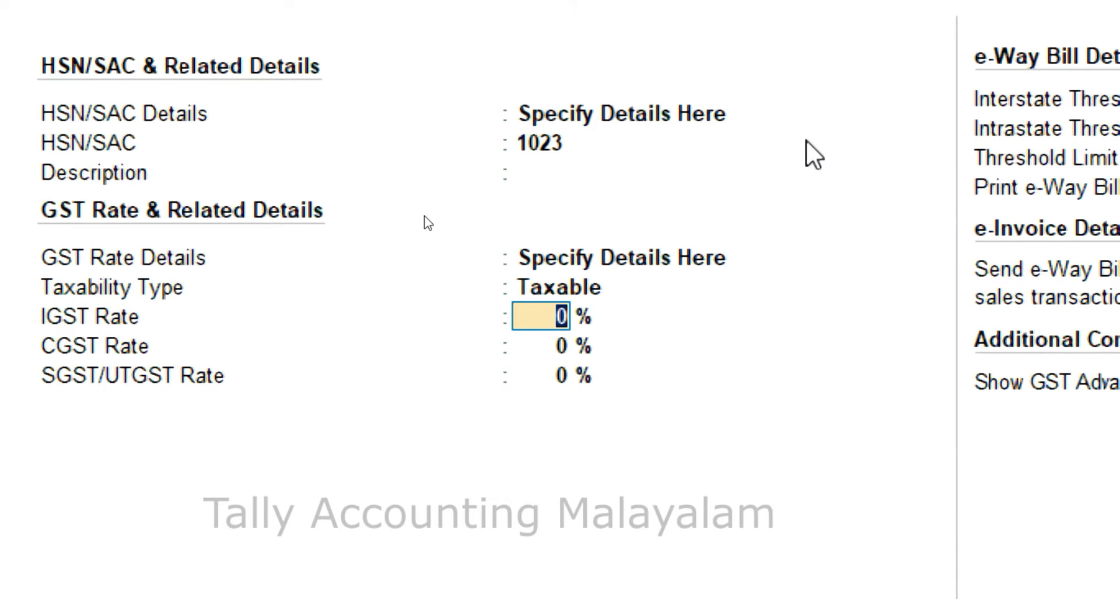
{"action": "type", "text": "5"}
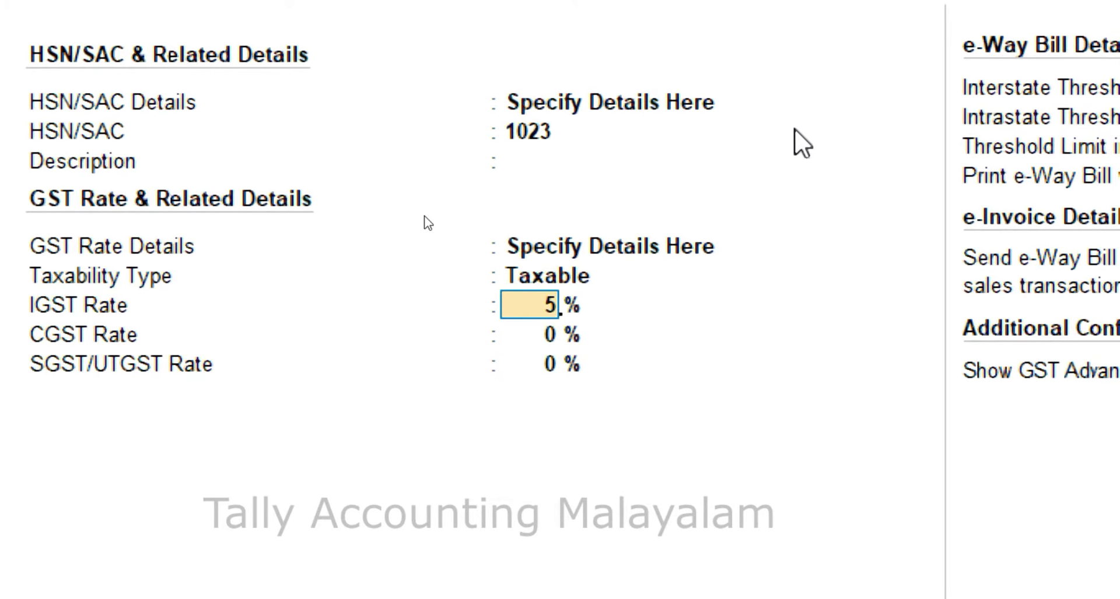
{"action": "key", "text": "Return"}
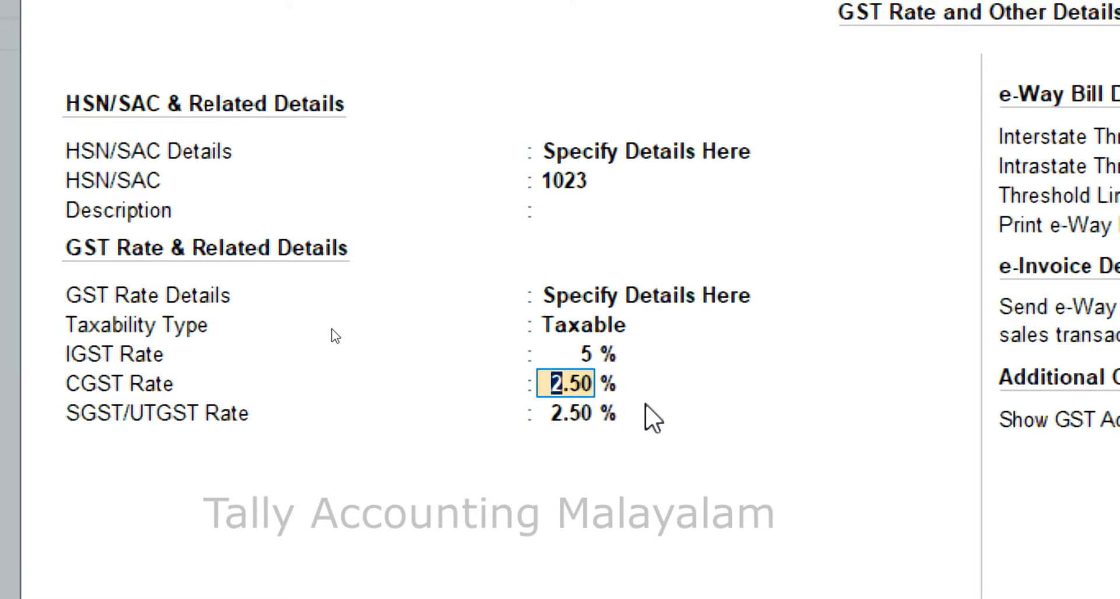
{"action": "key", "text": "BackSpace"}
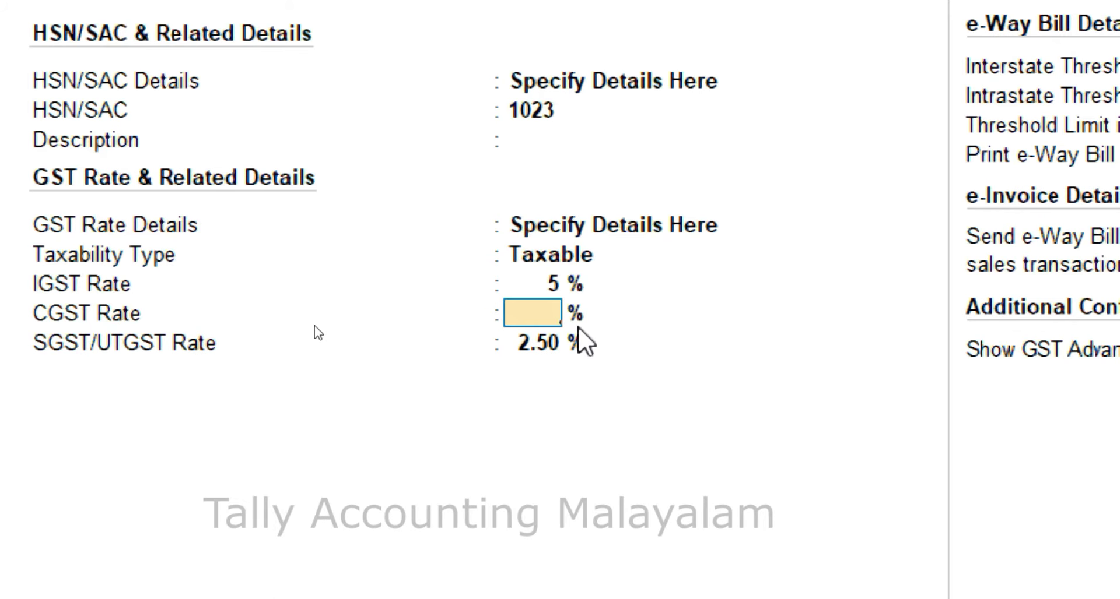
{"action": "key", "text": "Escape"}
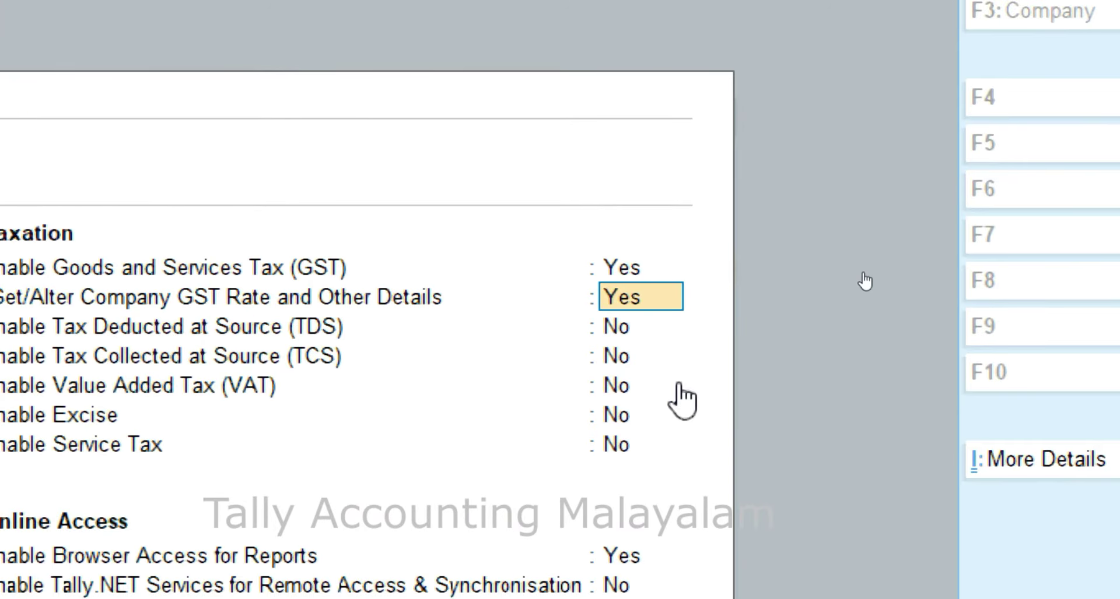
- Set the option to alter company GST rate and other details to No and accept the remaining company features as they are
{"action": "type", "text": "n"}
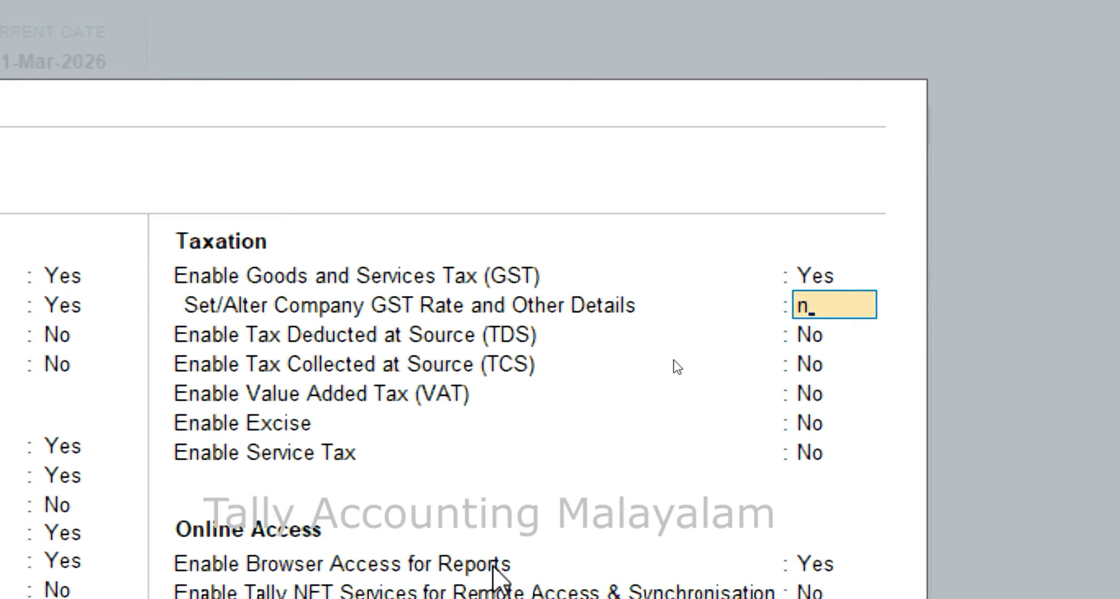
{"action": "key", "text": "Return"}
{"action": "key", "text": "Return"}
{"action": "key", "text": "Return"}
{"action": "key", "text": "Return"}
{"action": "key", "text": "Return"}
{"action": "key", "text": "Return"}
{"action": "key", "text": "Return"}
{"action": "key", "text": "Return"}
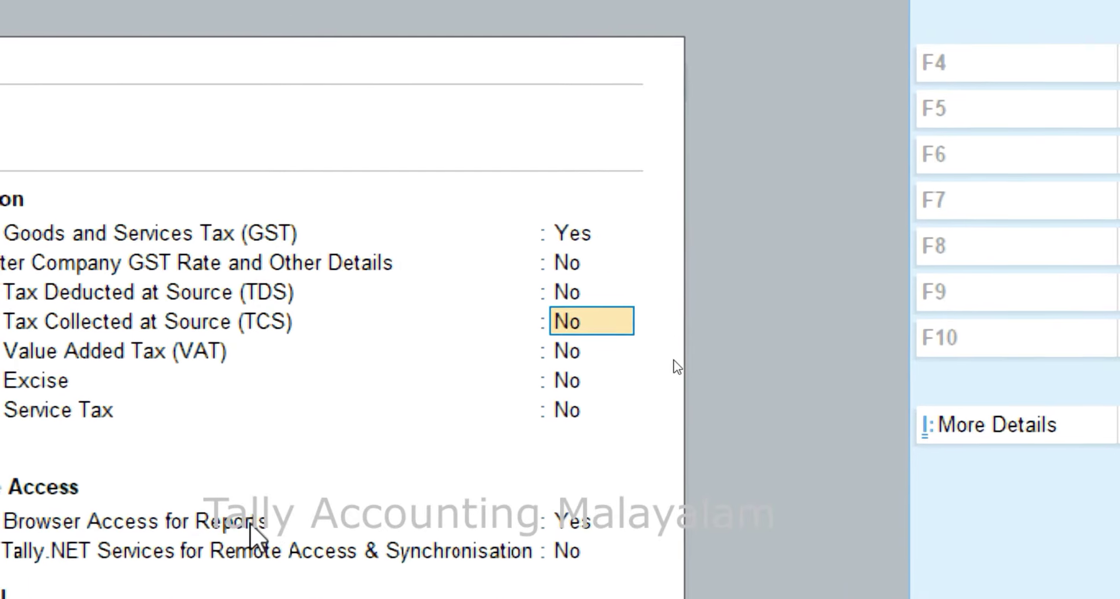
{"action": "key", "text": "Return"}
{"action": "key", "text": "Return"}
{"action": "key", "text": "Return"}
{"action": "key", "text": "Return"}
{"action": "key", "text": "Return"}
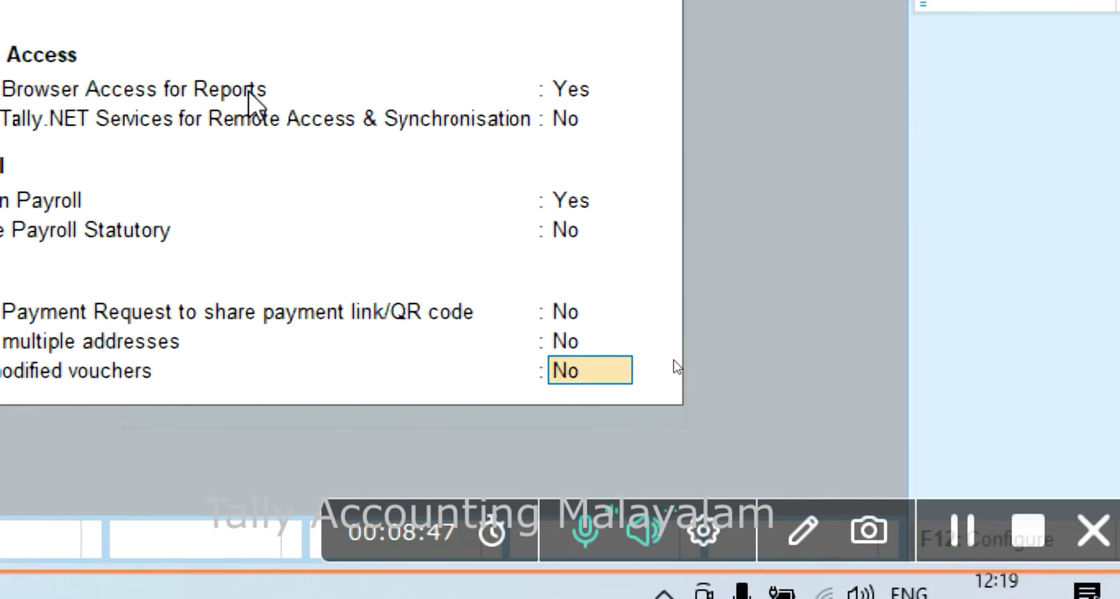
{"action": "key", "text": "Return"}
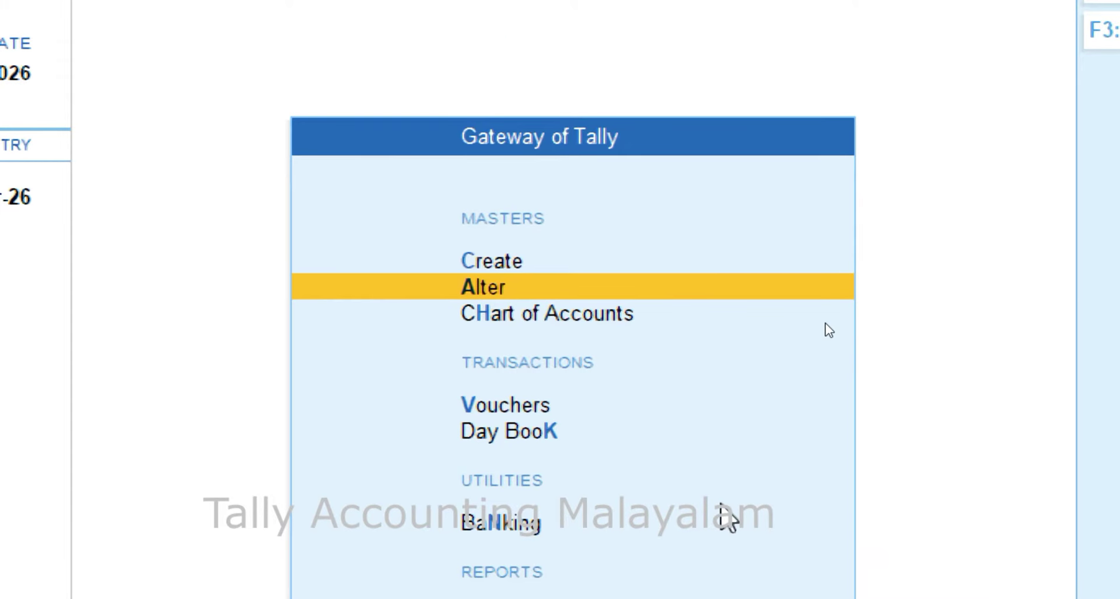
- Open a new purchase voucher to check its voucher number and supplier invoice field, and leave it without saving
{"action": "key", "text": "v"}
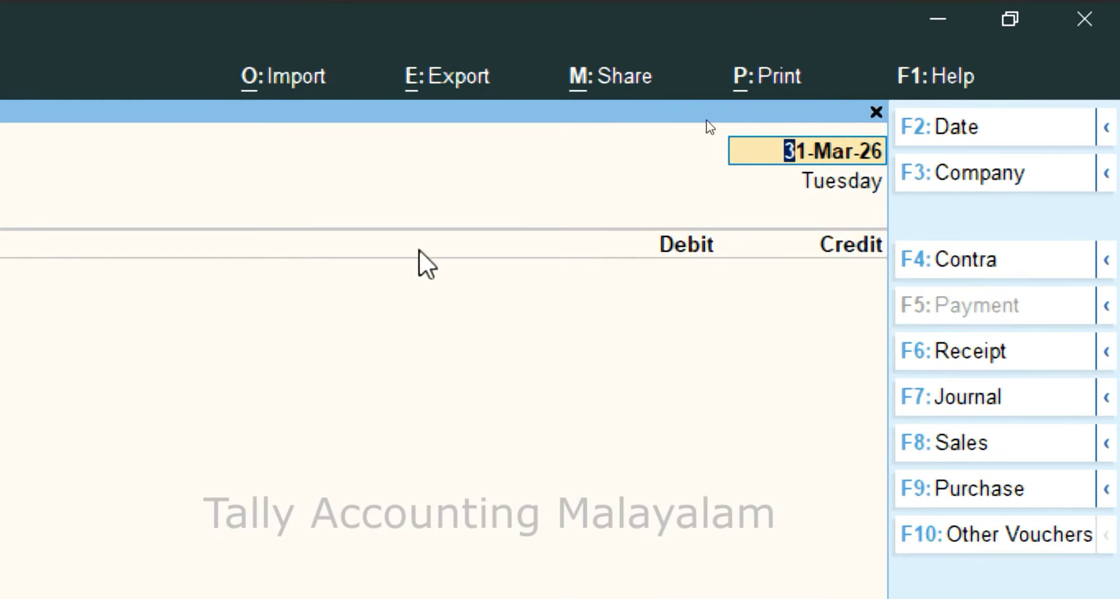
{"action": "key", "text": "F9"}
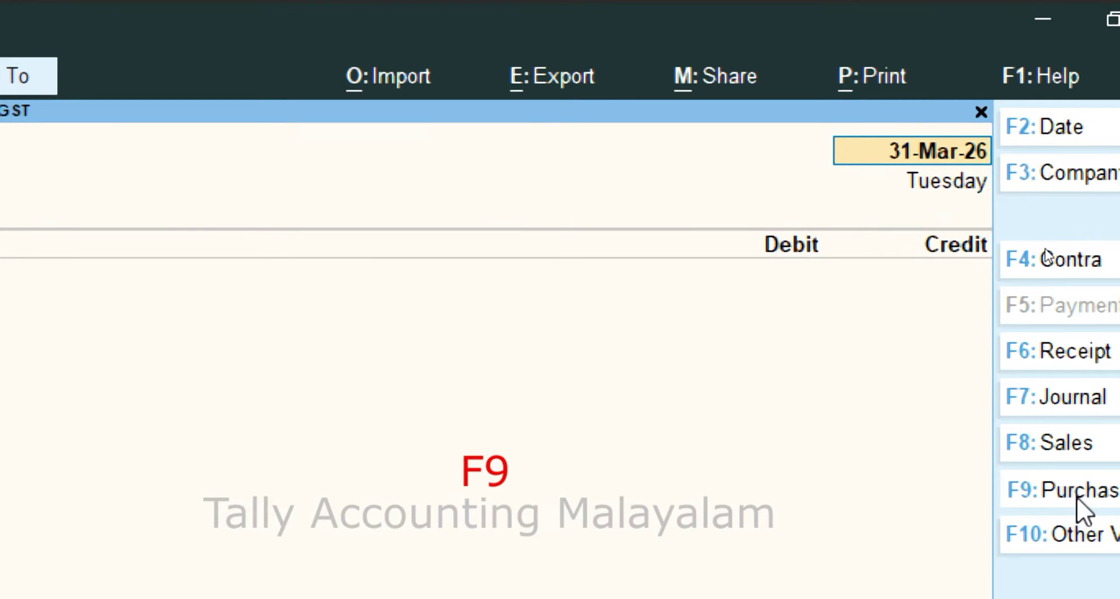
{"action": "left_click", "coordinate": [1096, 489]}
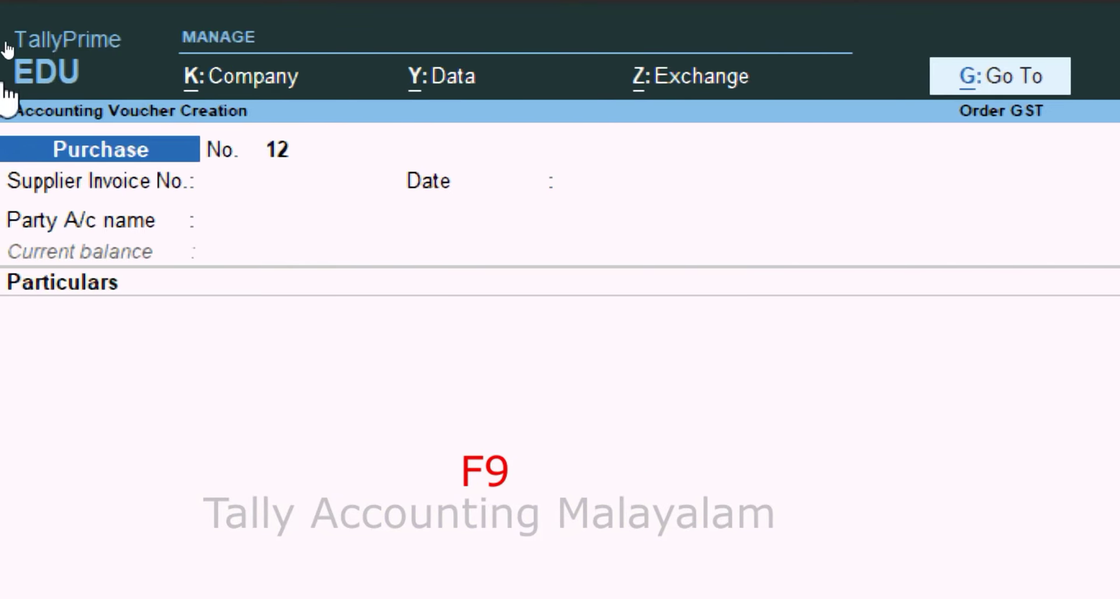
{"action": "left_click", "coordinate": [287, 163]}
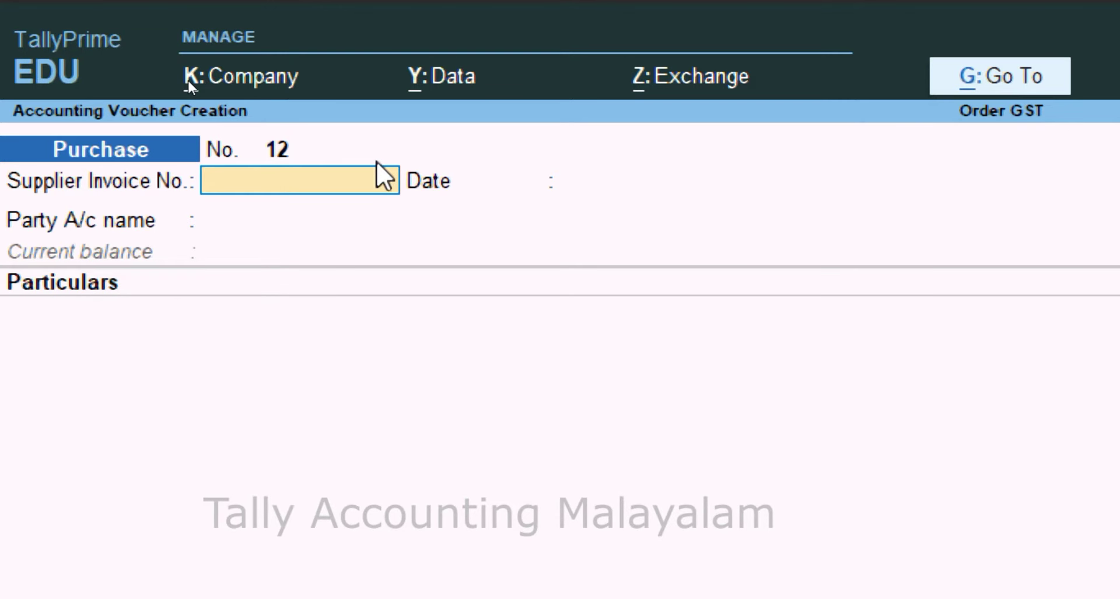
{"action": "key", "text": "Escape"}
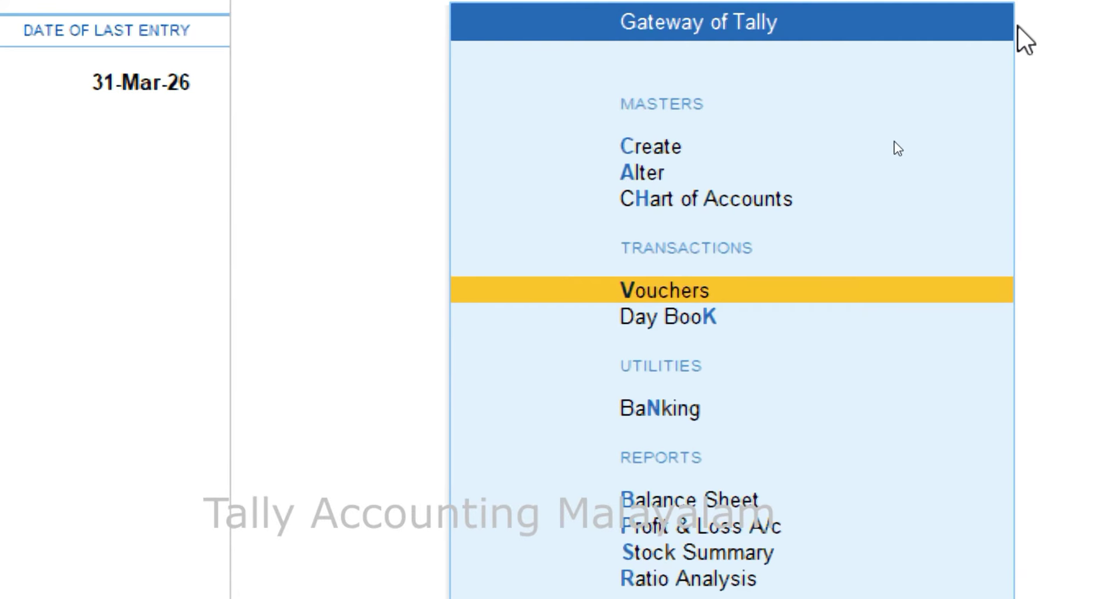
- Open the list of voucher types for master alteration
{"action": "key", "text": "Up"}
{"action": "key", "text": "Up"}
{"action": "key", "text": "Return"}
{"action": "key", "text": "Down"}
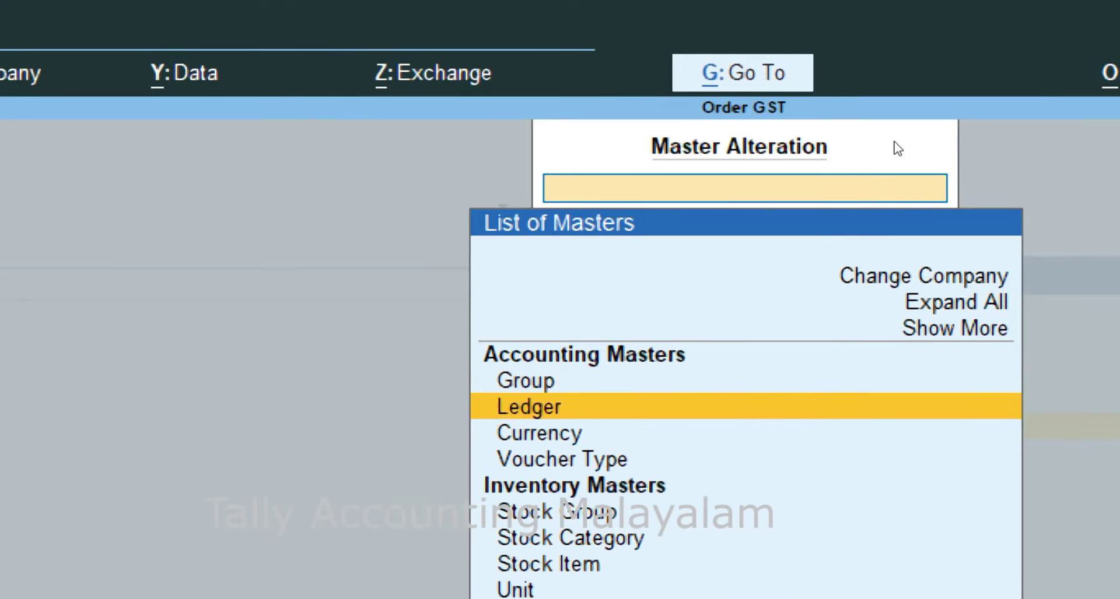
{"action": "key", "text": "Down"}
{"action": "key", "text": "Down"}
{"action": "key", "text": "Return"}
- Open the Purchase voucher type for alteration
{"action": "key", "text": "Down"}
{"action": "key", "text": "Down"}
{"action": "key", "text": "Down"}
{"action": "key", "text": "Down"}
{"action": "key", "text": "Down"}
{"action": "key", "text": "Down"}
{"action": "key", "text": "Down"}
{"action": "key", "text": "Down"}
{"action": "key", "text": "Down"}
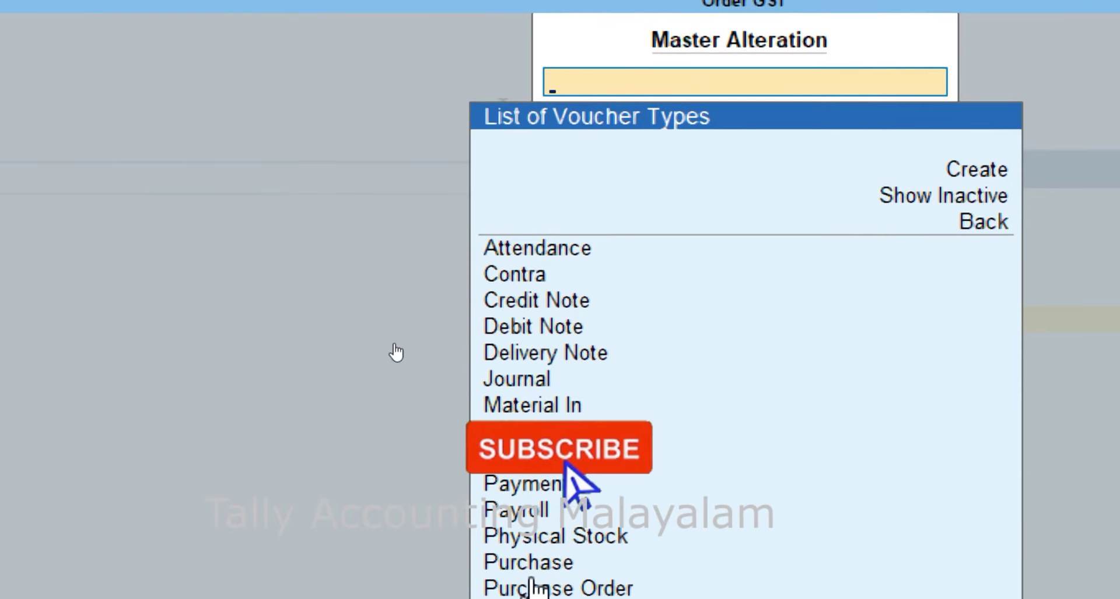
{"action": "key", "text": "Up"}
{"action": "key", "text": "Up"}
{"action": "key", "text": "Return"}
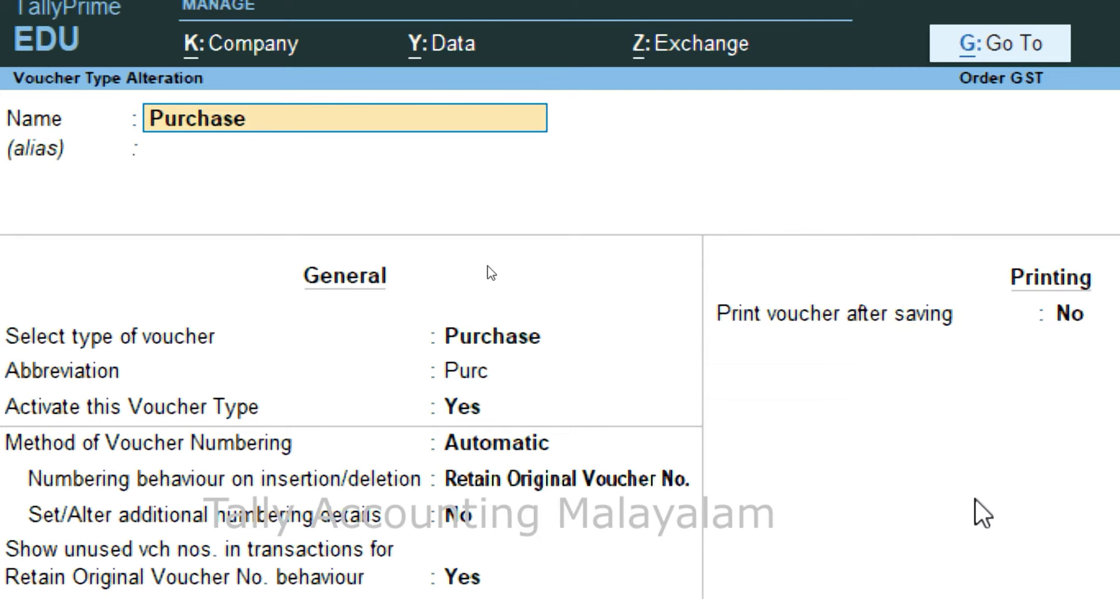
- Set the Purchase voucher type's numbering method to Manual, keep duplicate number prevention at No, and save the change
{"action": "key", "text": "Return"}
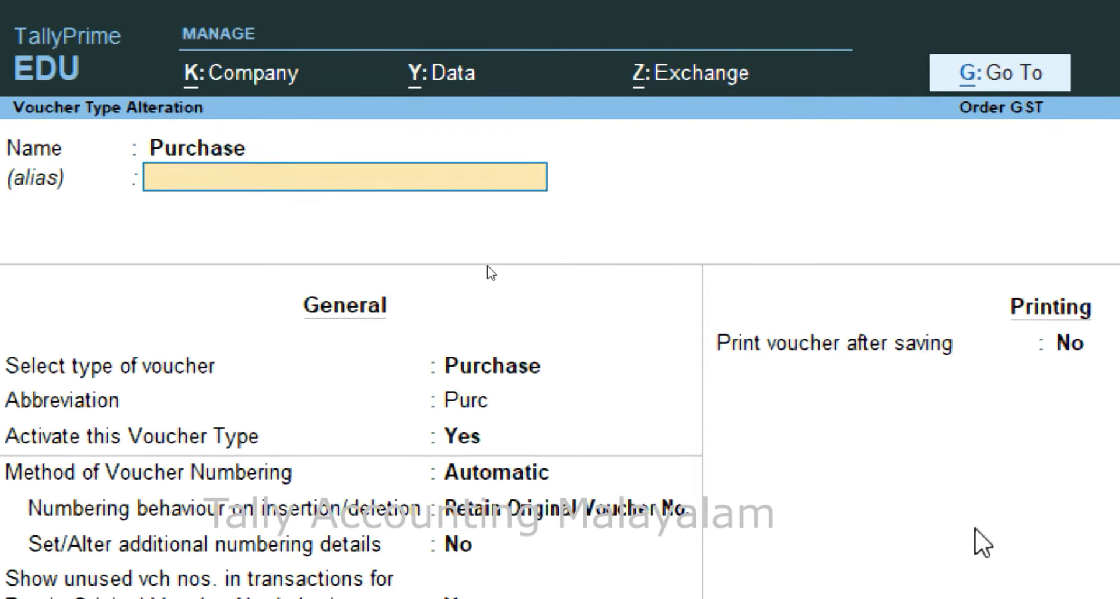
{"action": "key", "text": "Return"}
{"action": "key", "text": "Return"}
{"action": "key", "text": "Return"}
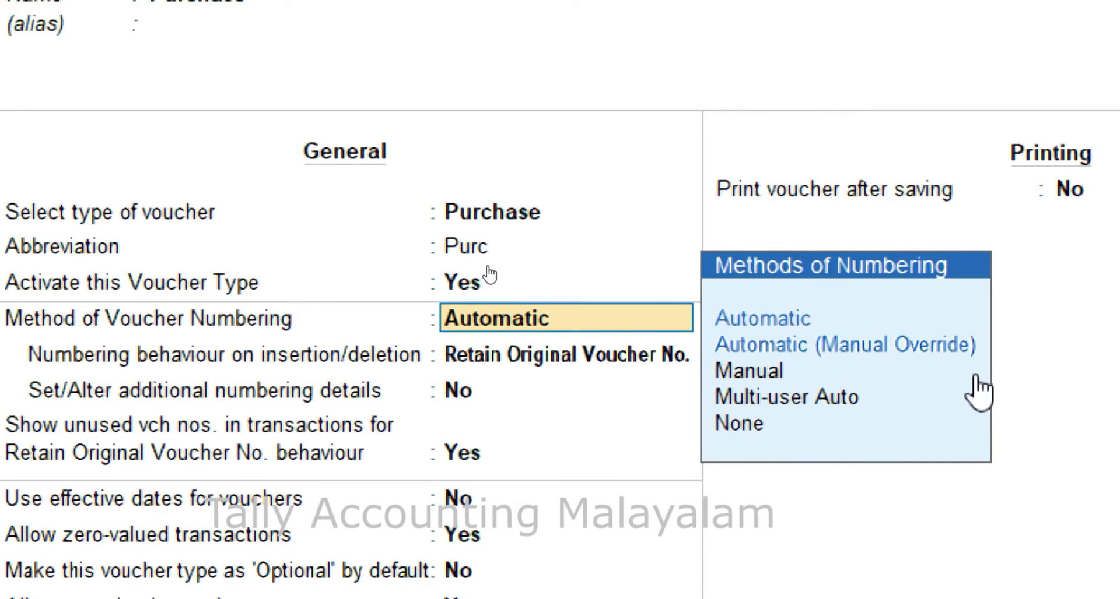
{"action": "key", "text": "Down"}
{"action": "key", "text": "Down"}
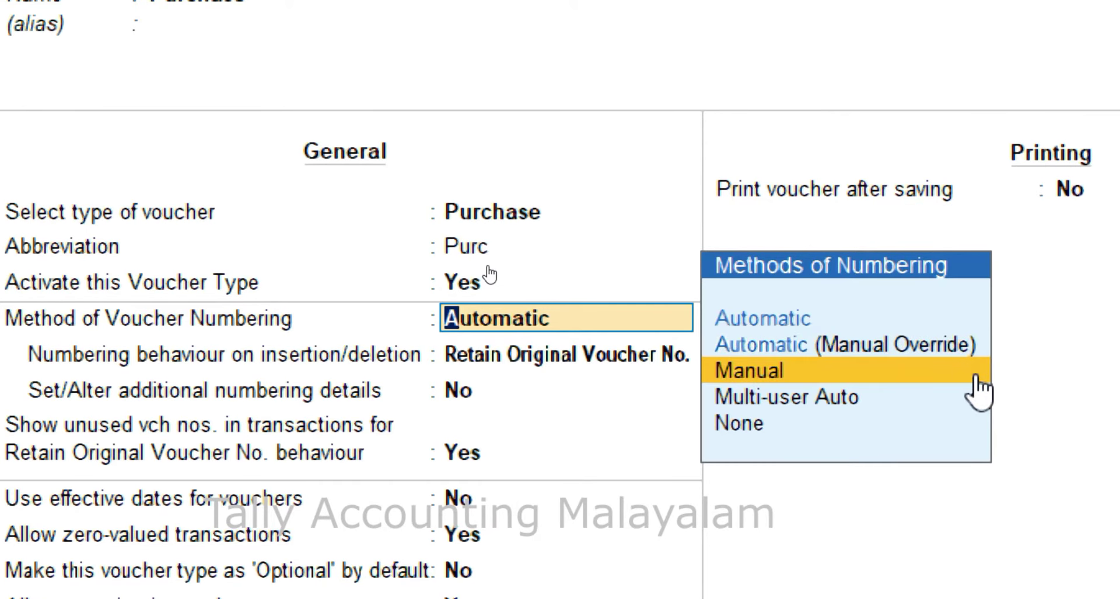
{"action": "key", "text": "Return"}
{"action": "key", "text": "Return"}
{"action": "key", "text": "Return"}
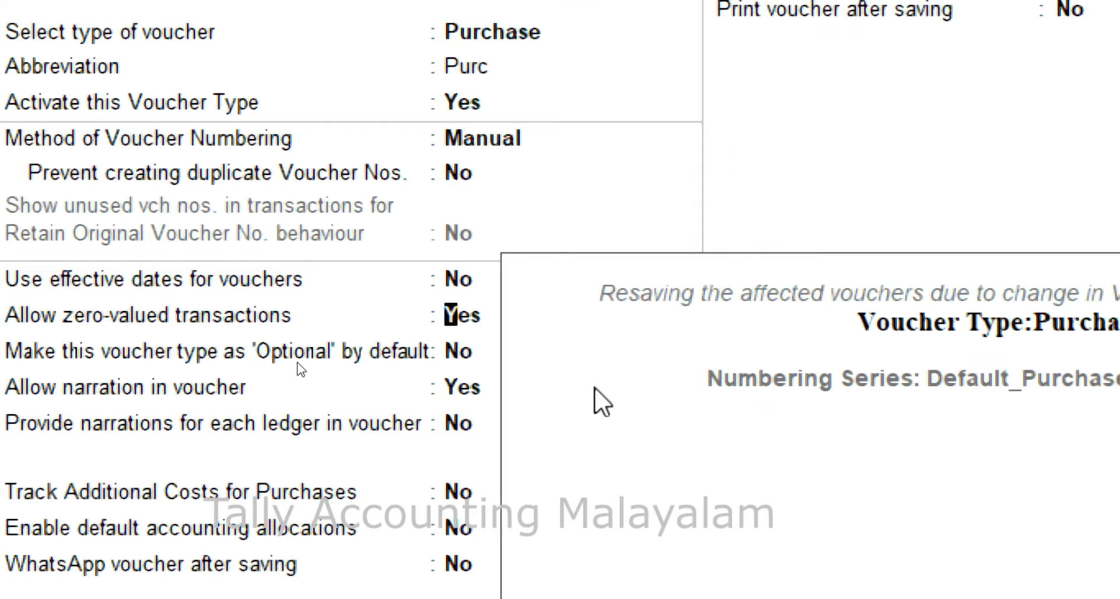
- Accept the Purchase voucher type's settings with Manual numbering and zero-valued transactions at Yes, save it, and return to the main menu
{"action": "key", "text": "Return"}
{"action": "key", "text": "Return"}
{"action": "key", "text": "Return"}
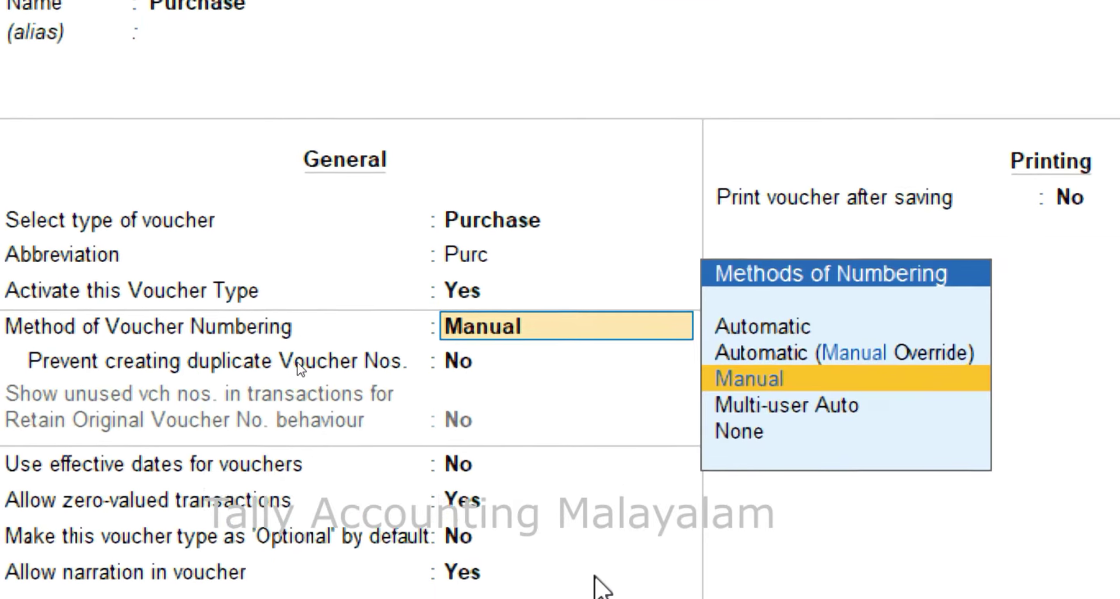
{"action": "key", "text": "Return"}
{"action": "key", "text": "Return"}
{"action": "key", "text": "Return"}
{"action": "key", "text": "Return"}
{"action": "key", "text": "Return"}
{"action": "key", "text": "Return"}
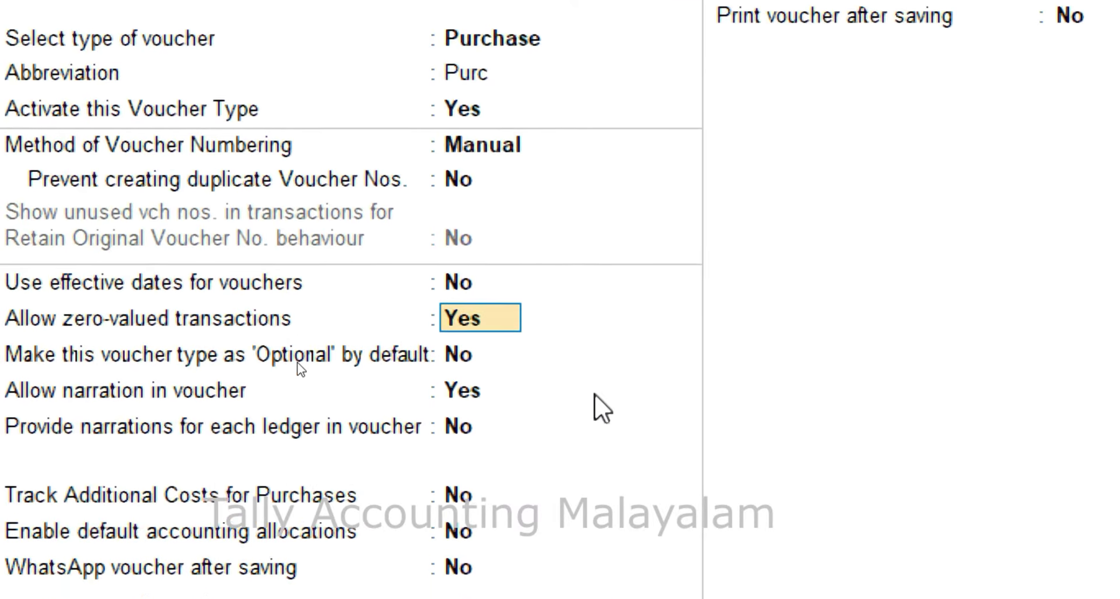
{"action": "key", "text": "Return"}
{"action": "key", "text": "Return"}
{"action": "key", "text": "Return"}
{"action": "key", "text": "Return"}
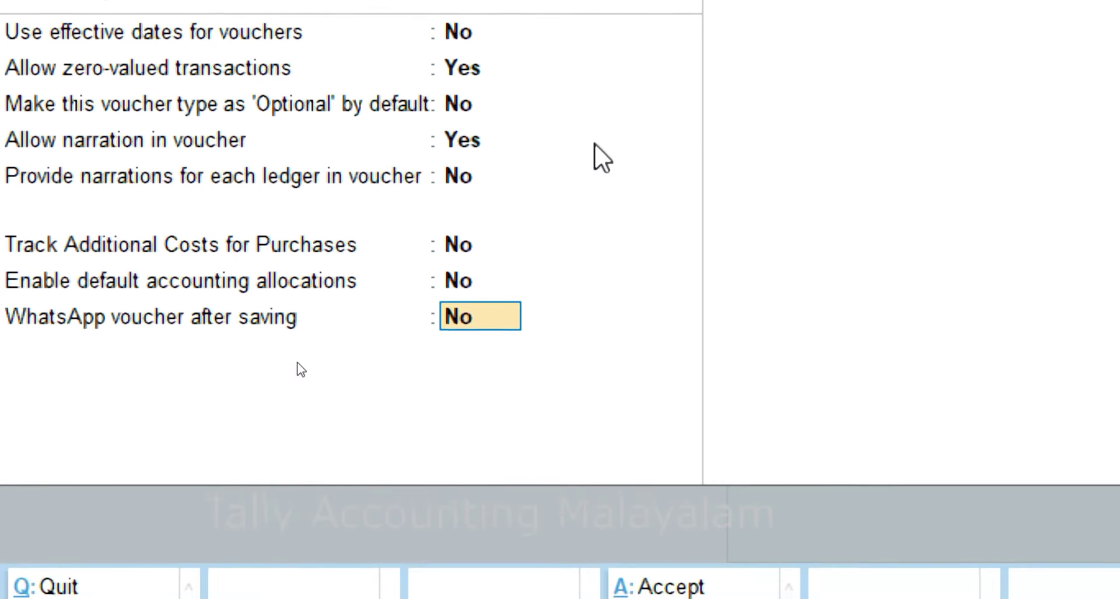
{"action": "key", "text": "Return"}
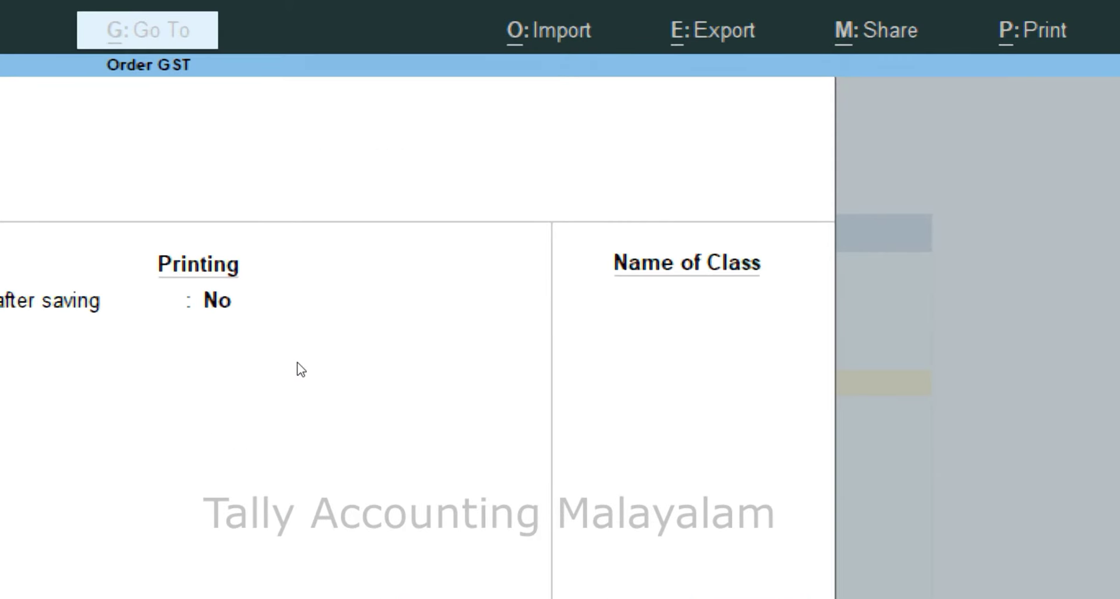
{"action": "key", "text": "Return"}
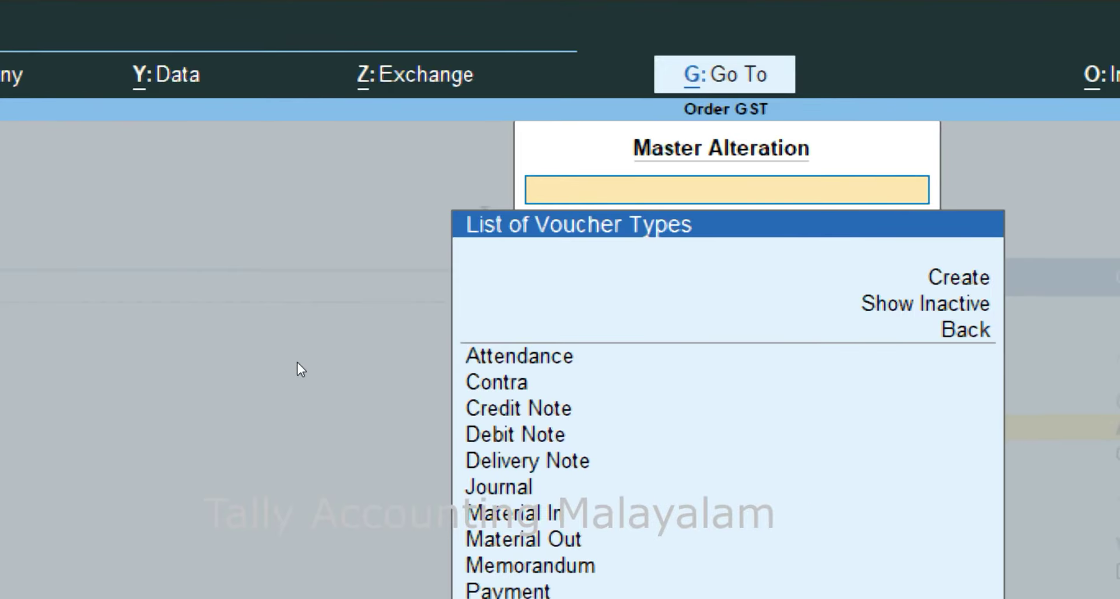
{"action": "key", "text": "Escape"}
{"action": "key", "text": "Escape"}
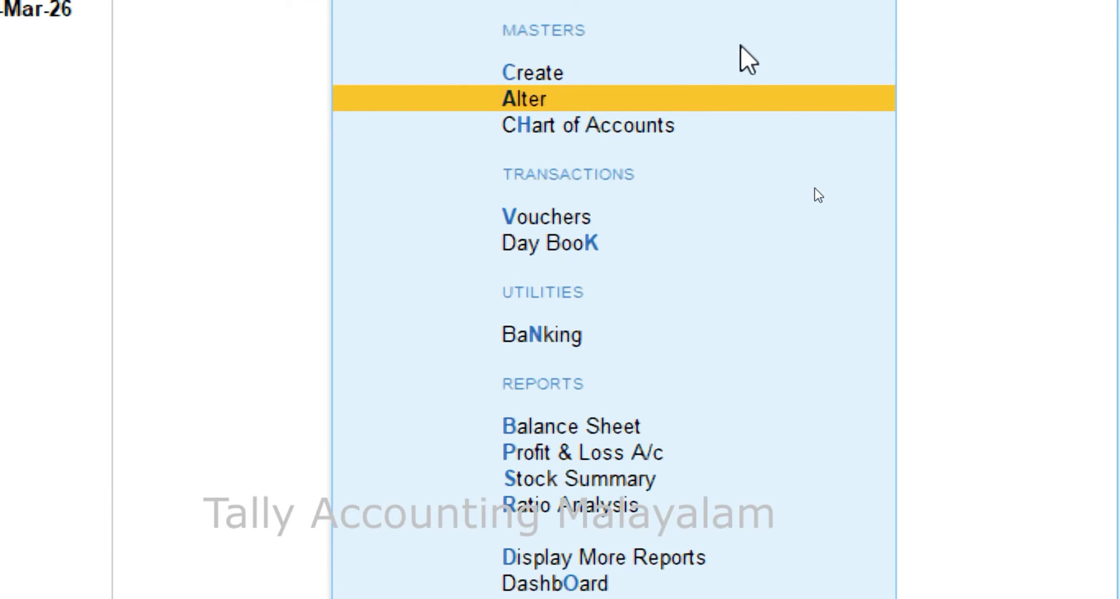
- Start a new purchase voucher with number 1025 and accept 31-Mar-26 as the voucher date
{"action": "key", "text": "v"}
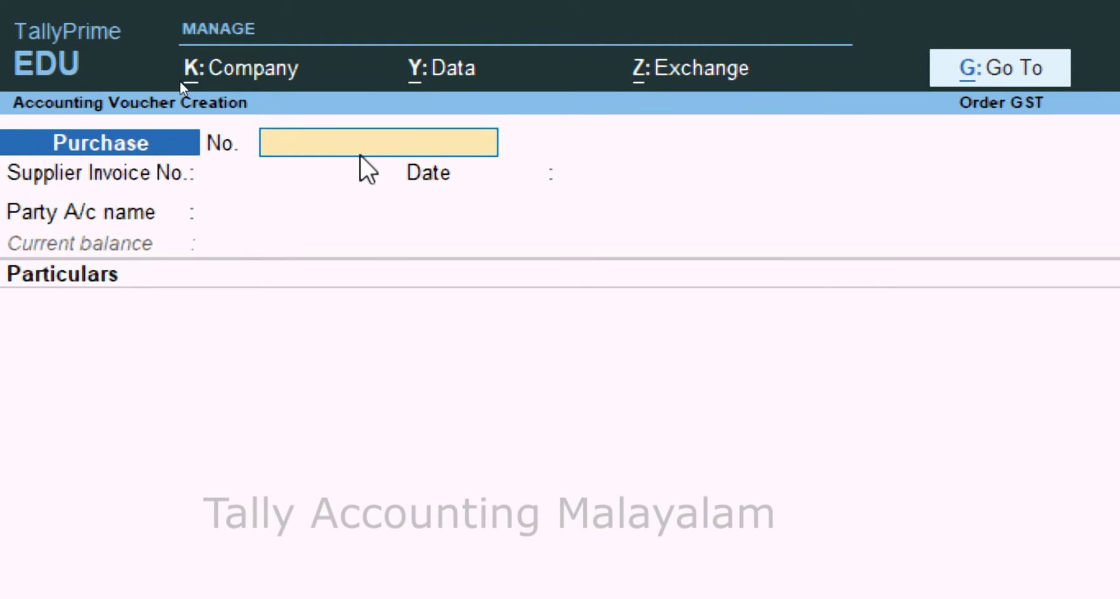
{"action": "type", "text": "10"}
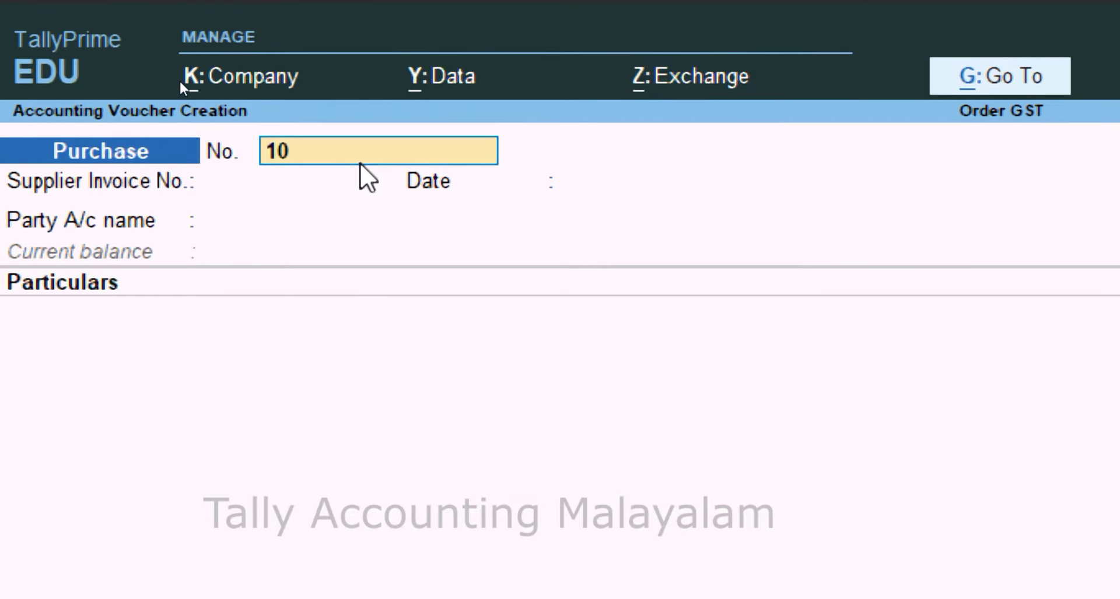
{"action": "type", "text": "25"}
{"action": "key", "text": "Return"}
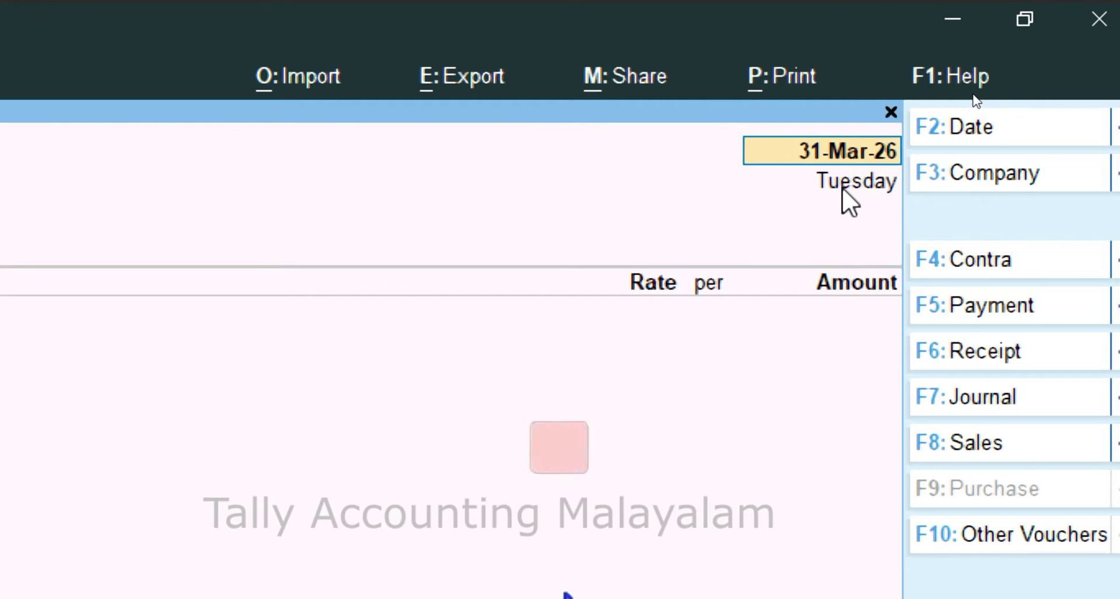
{"action": "key", "text": "Return"}
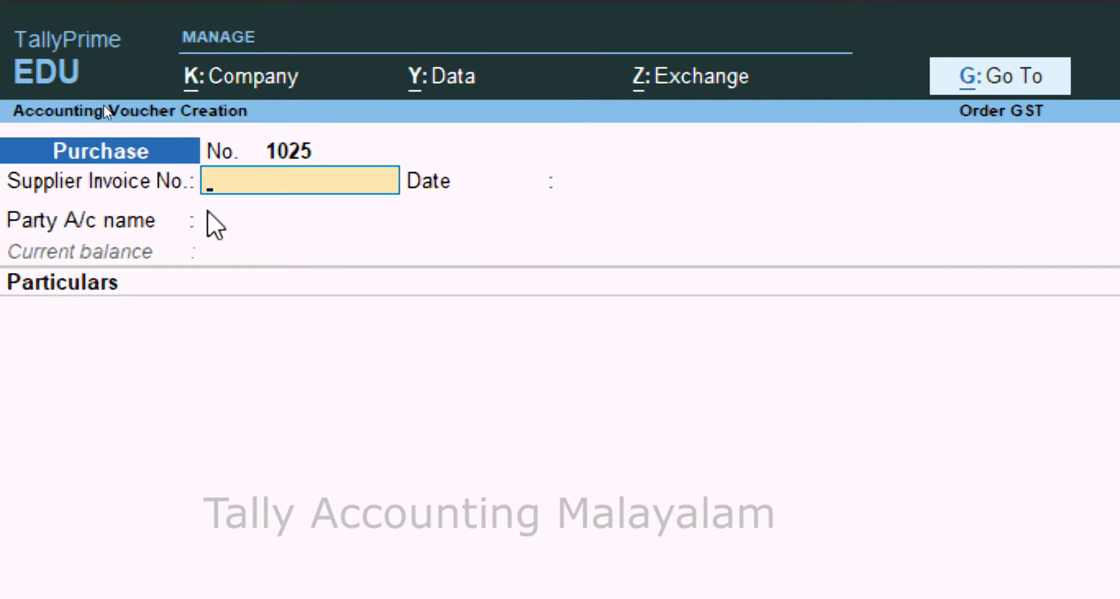
- Review the supplier invoice details option in the voucher configuration and return to the voucher
{"action": "key", "text": "F12"}
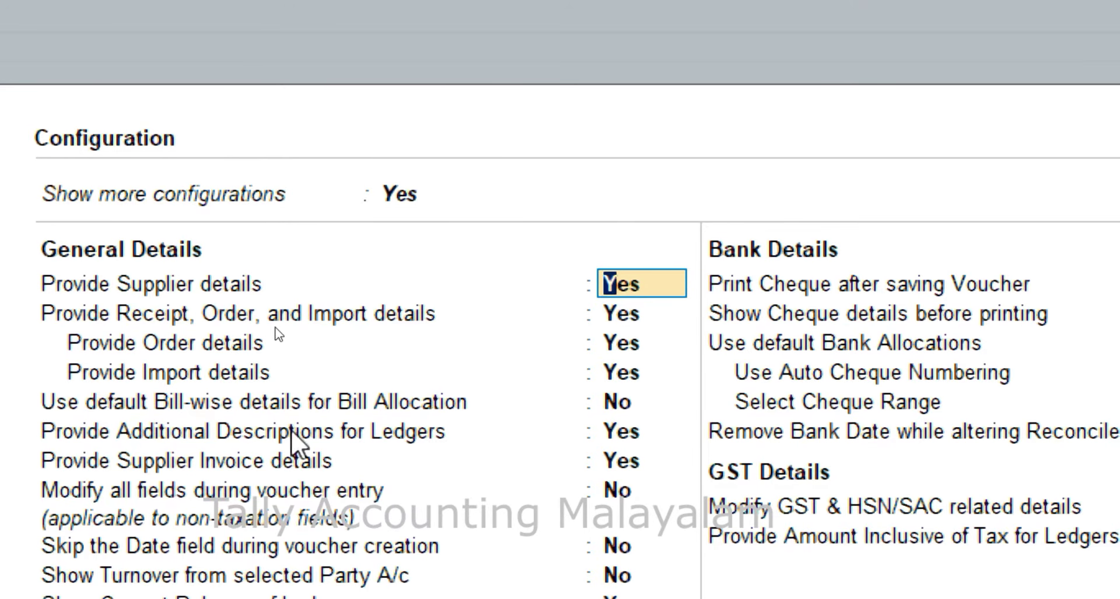
{"action": "key", "text": "BackSpace"}
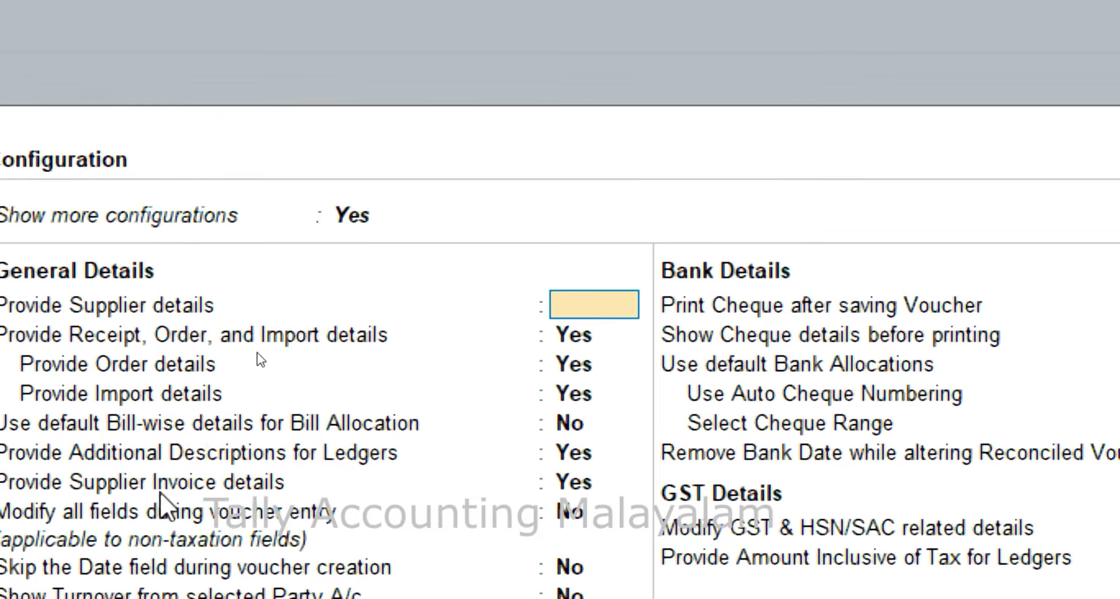
{"action": "key", "text": "ctrl+a"}
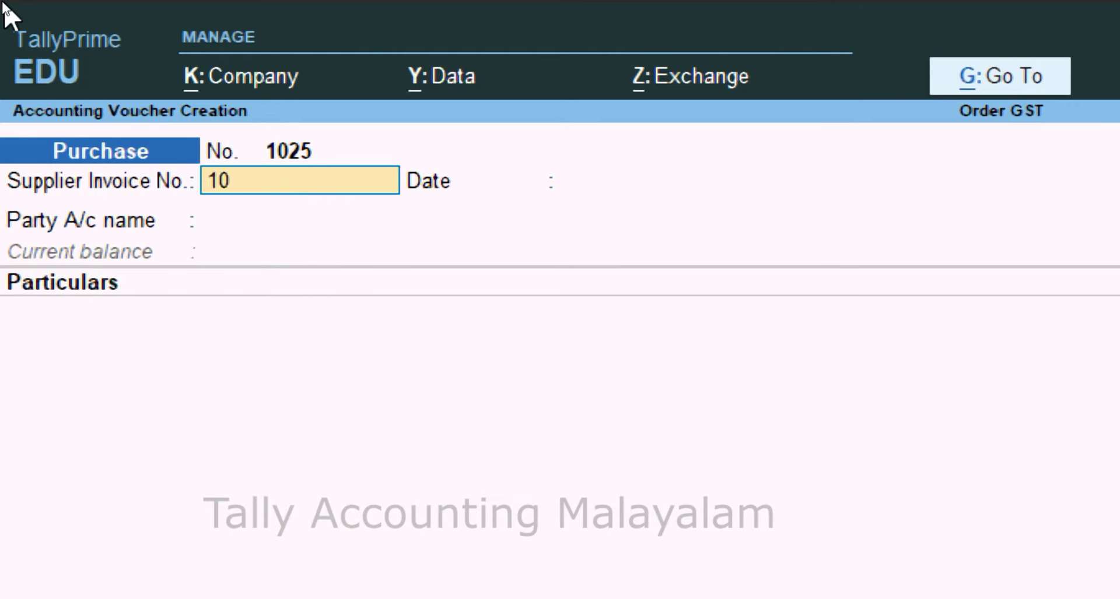
- Enter supplier invoice number 1025 and accept 31-Mar-26 as the supplier invoice date
{"action": "type", "text": "1025"}
{"action": "key", "text": "Return"}
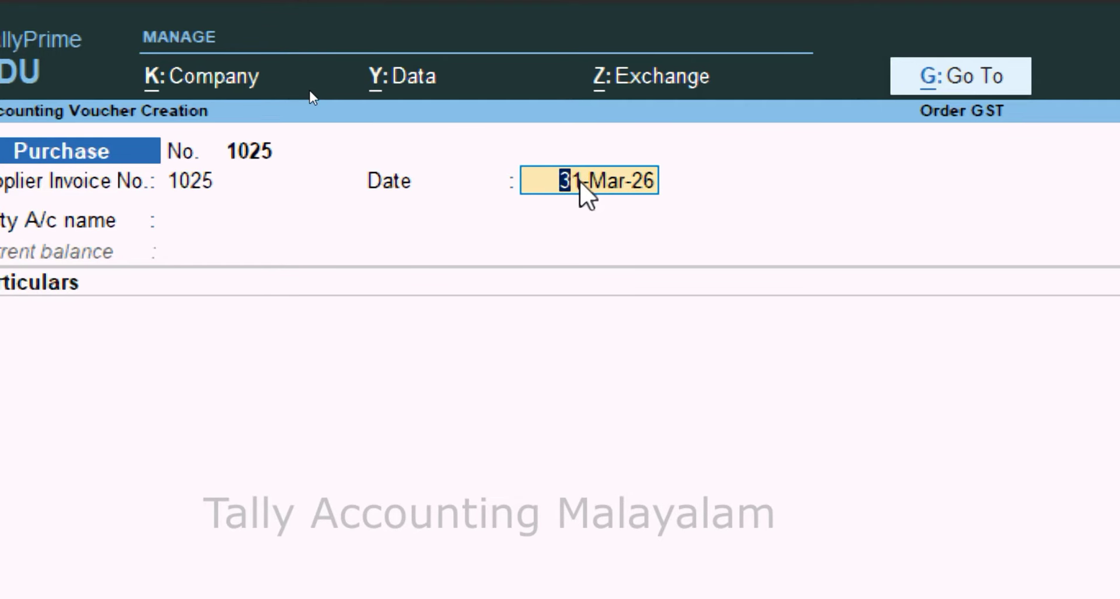
{"action": "key", "text": "Return"}
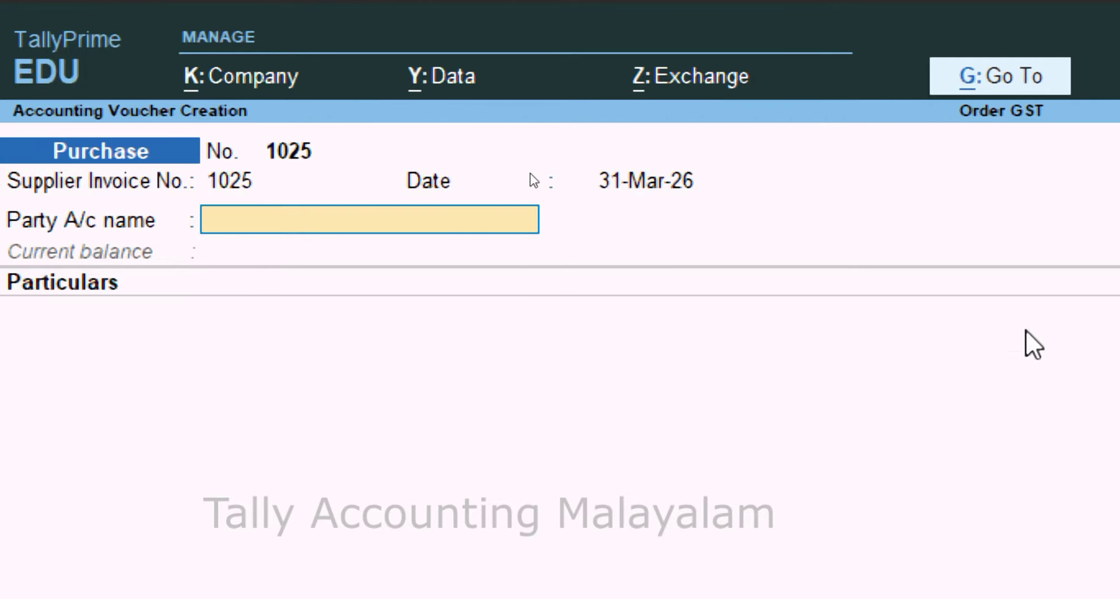
- Choose the supplier ledger whose name begins with "Sit" as the party account and dismiss the receipt details
{"action": "type", "text": "Si"}
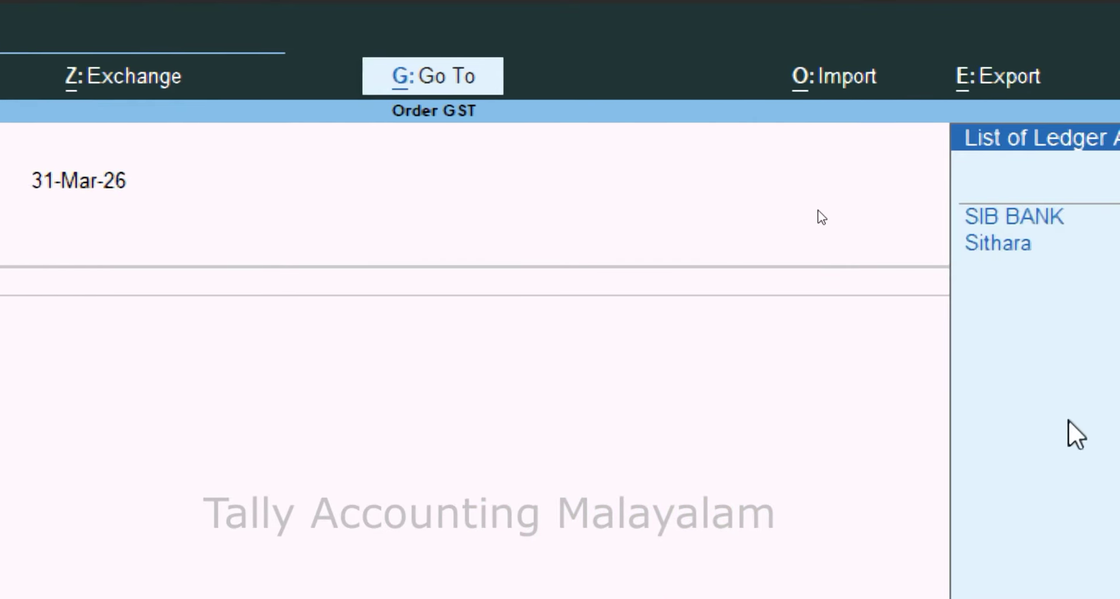
{"action": "key", "text": "Down"}
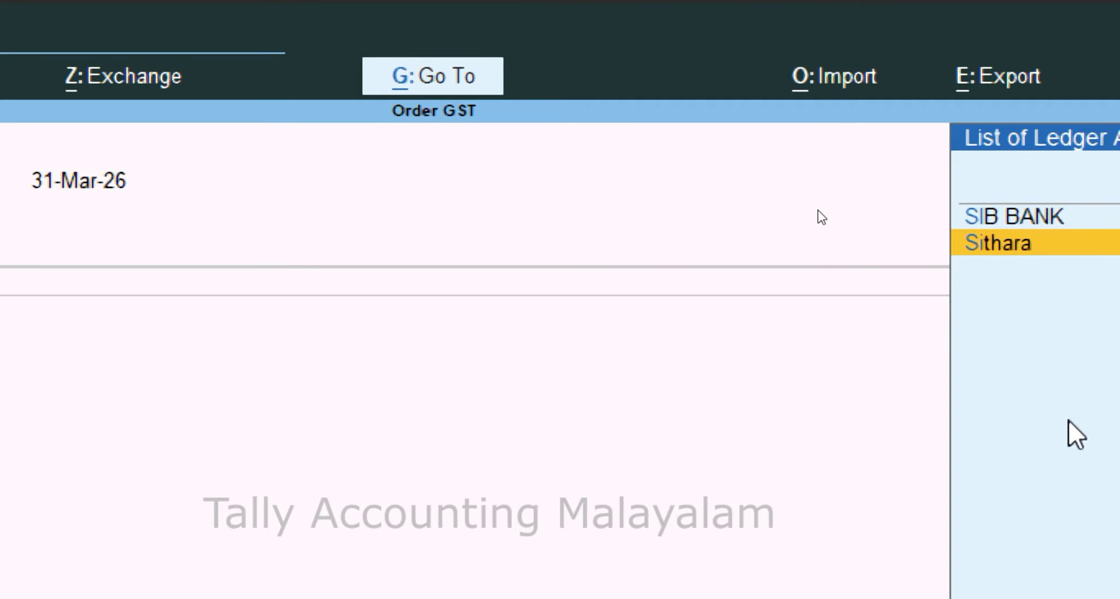
{"action": "key", "text": "Return"}
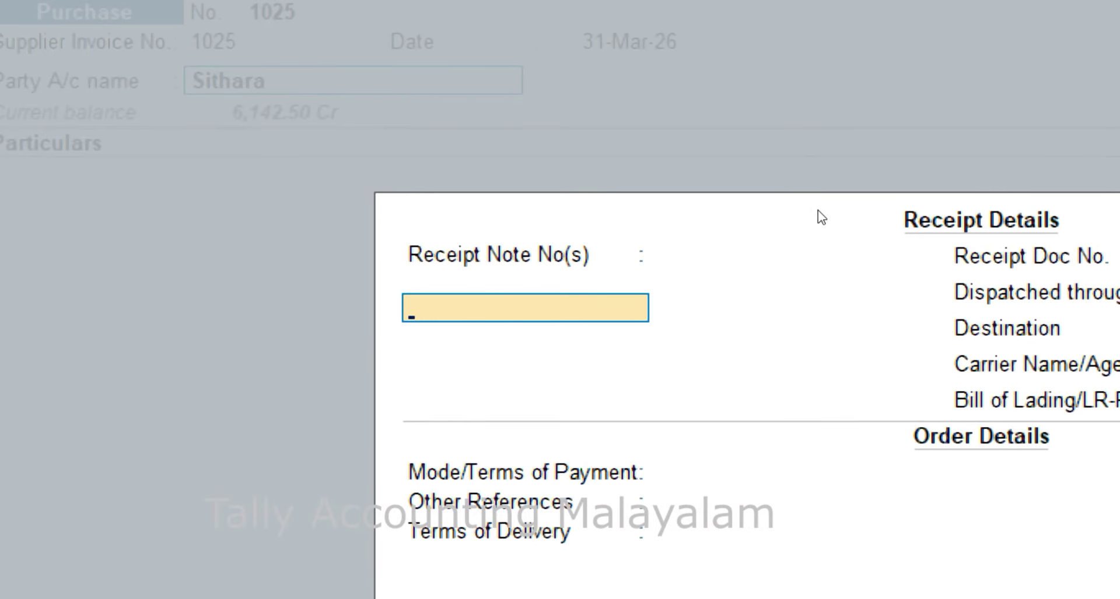
{"action": "key", "text": "Escape"}
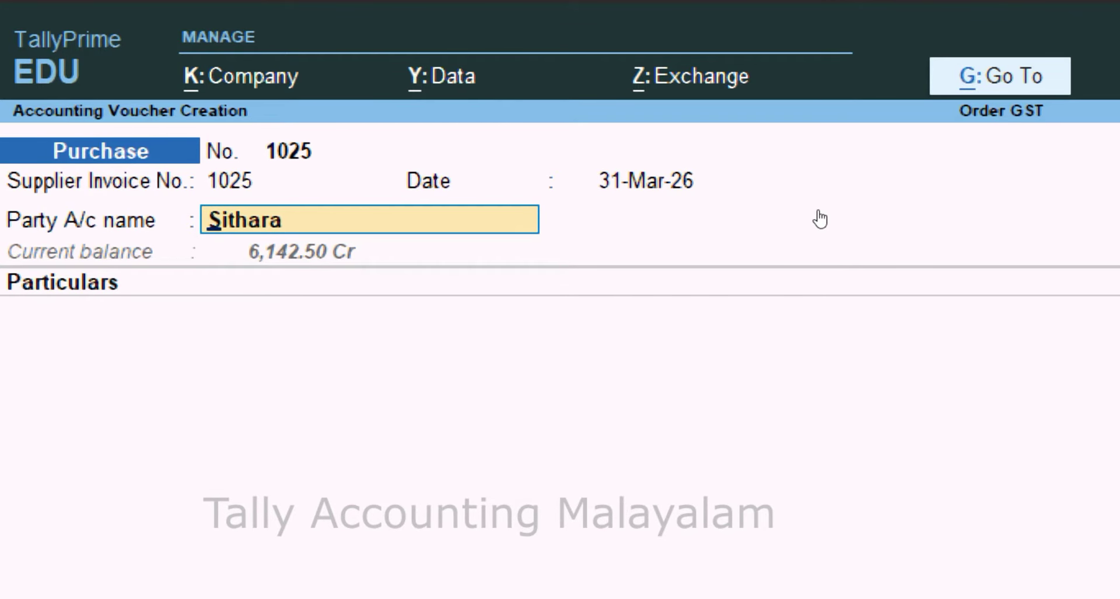
- Open the selected party ledger for alteration and accept Sundry Creditors as its group with bill-by-bill balances at Yes
{"action": "key", "text": "ctrl"}
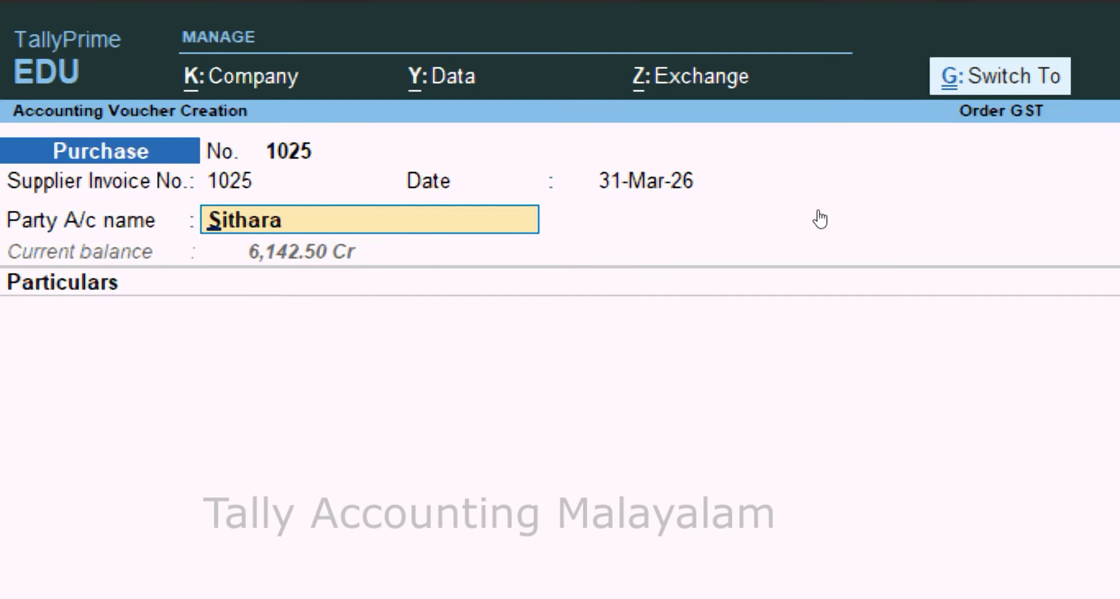
{"action": "key", "text": "ctrl+Return"}
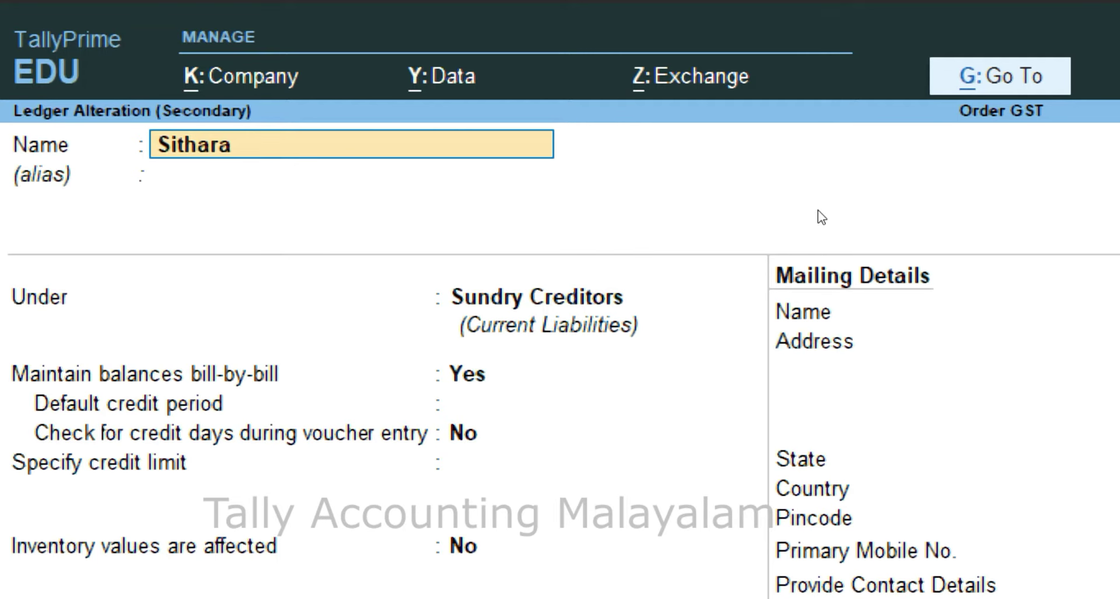
{"action": "key", "text": "Return"}
{"action": "key", "text": "Return"}
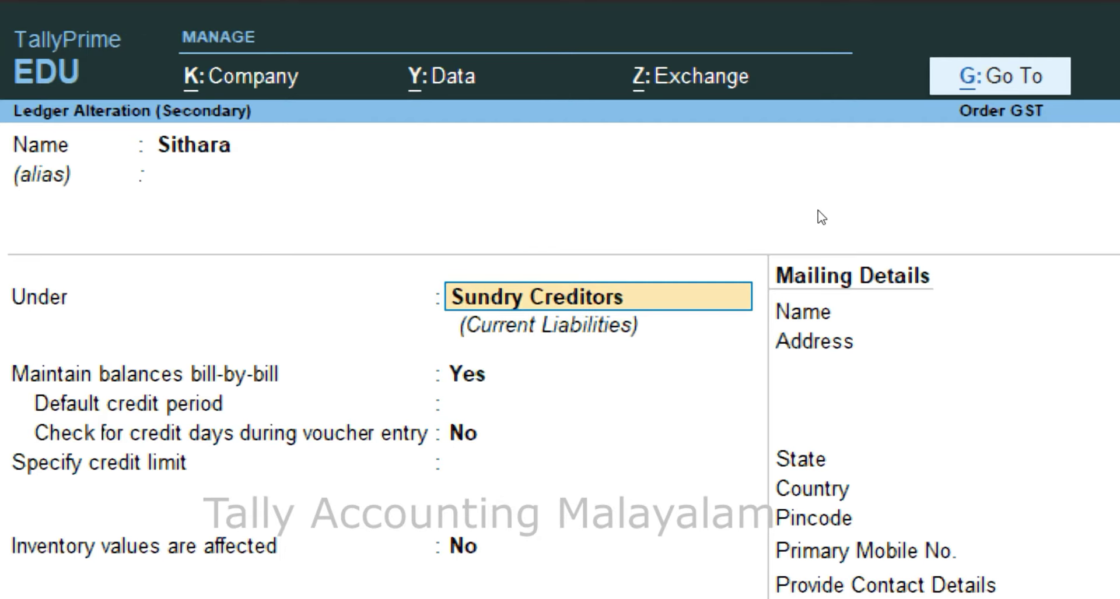
{"action": "key", "text": "Return"}
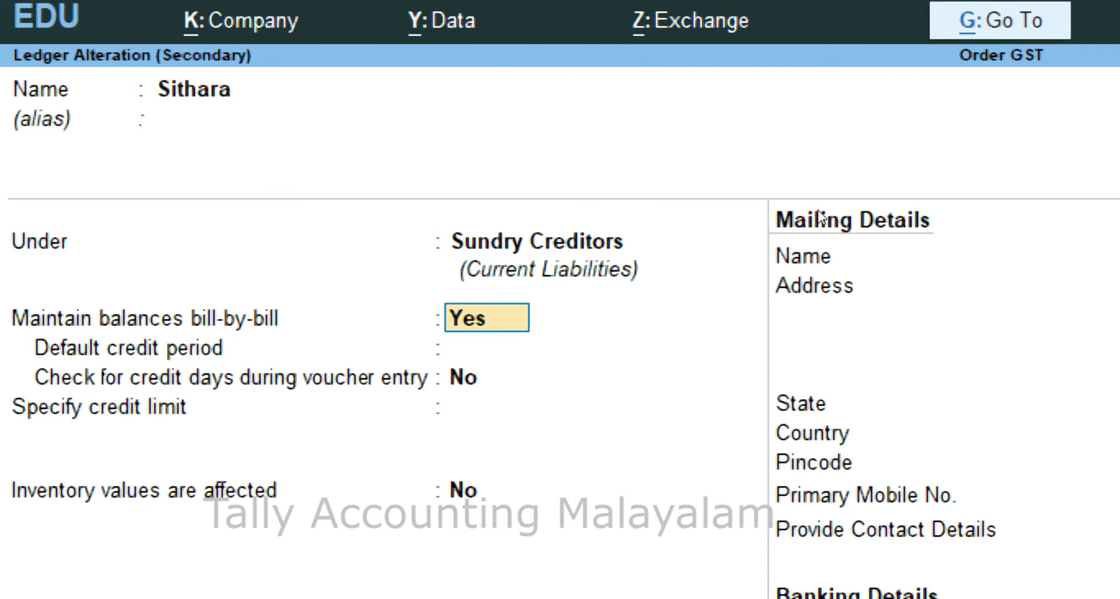
{"action": "key", "text": "Return"}
{"action": "key", "text": "Return"}
{"action": "key", "text": "Return"}
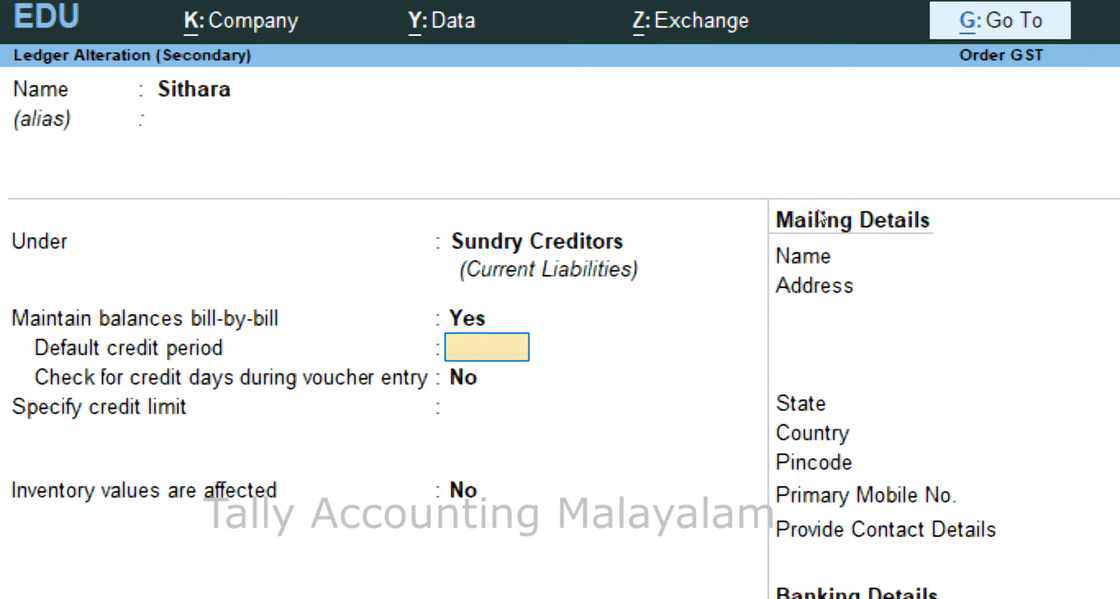
{"action": "key", "text": "Return"}
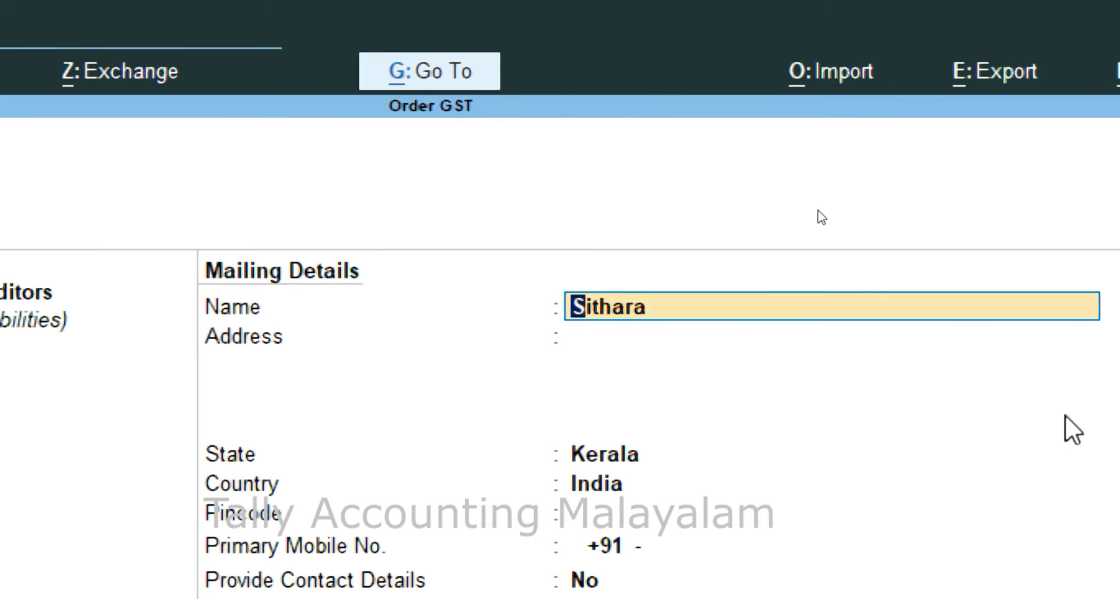
- Accept the supplier's mailing name and enter the supplier's two-line postal address in the mailing details
{"action": "key", "text": "Return"}
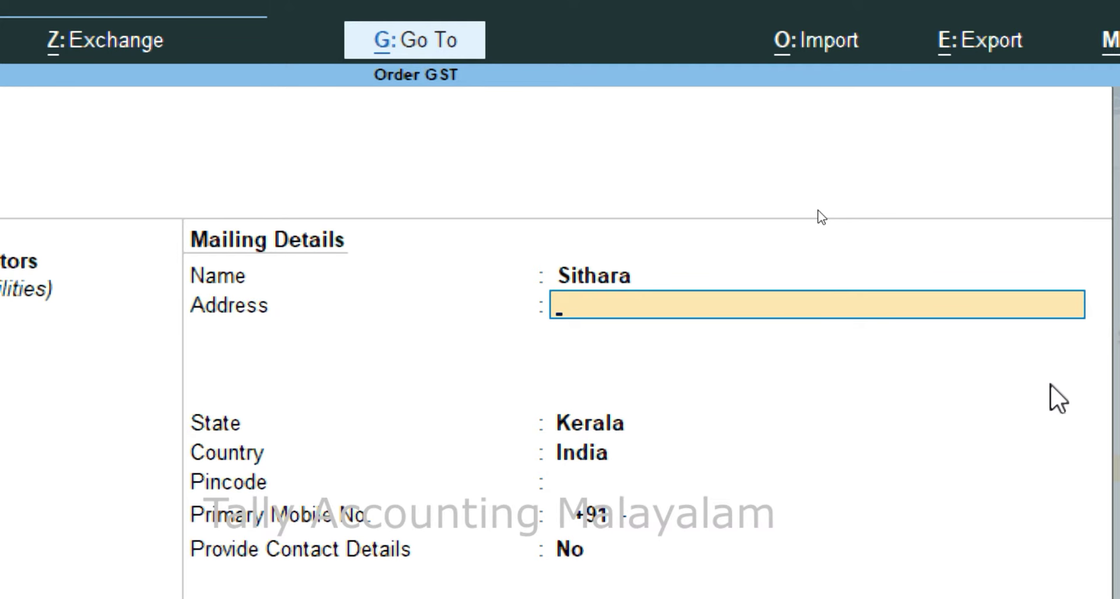
{"action": "type", "text": "Po."}
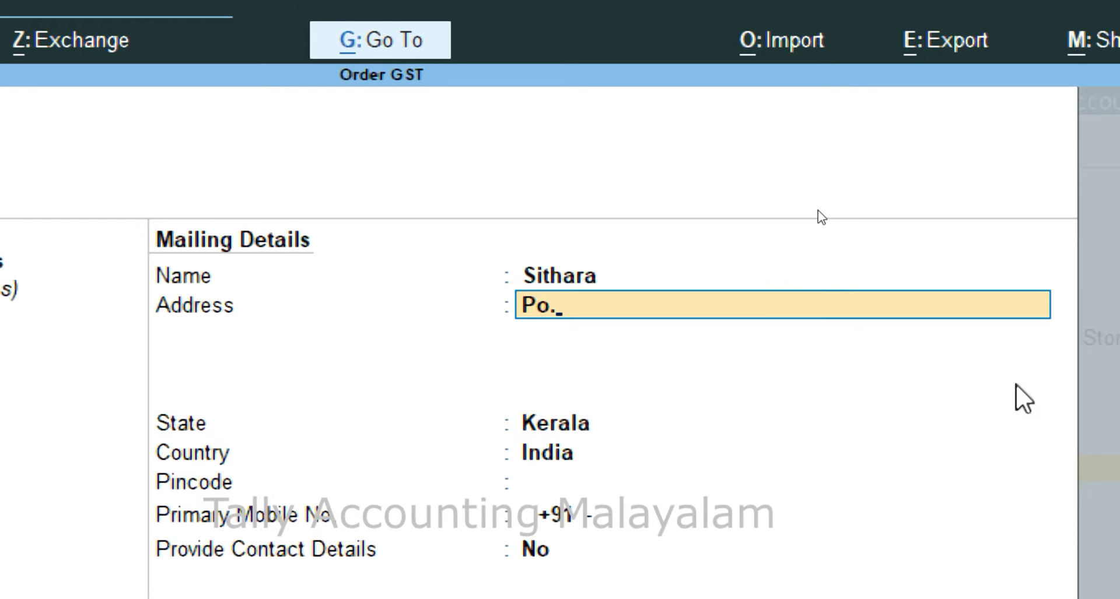
{"action": "type", "text": "No10"}
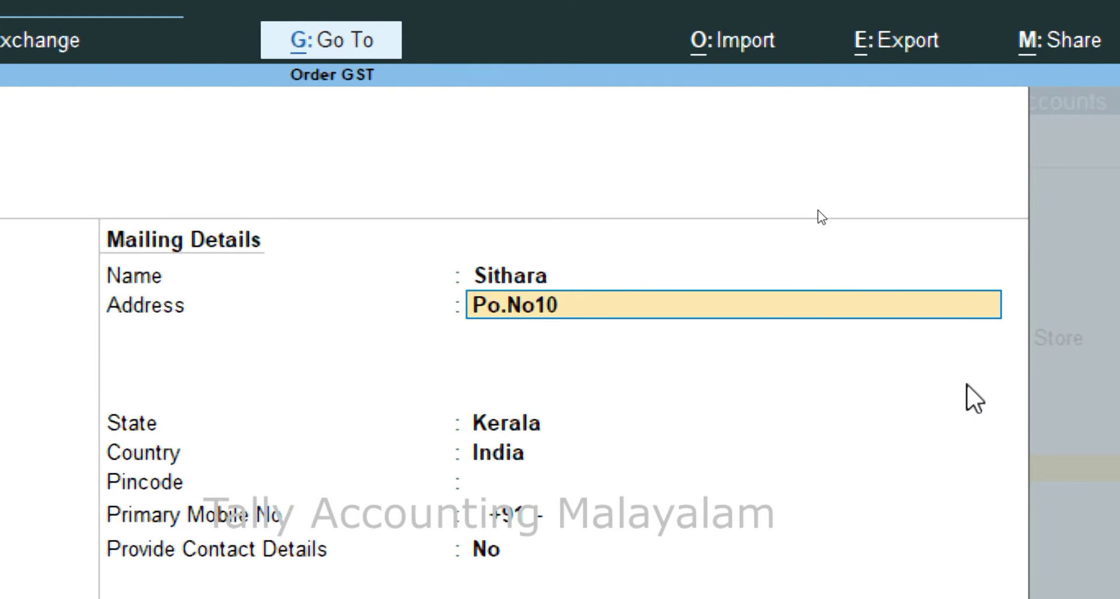
{"action": "type", "text": "25"}
{"action": "key", "text": "Return"}
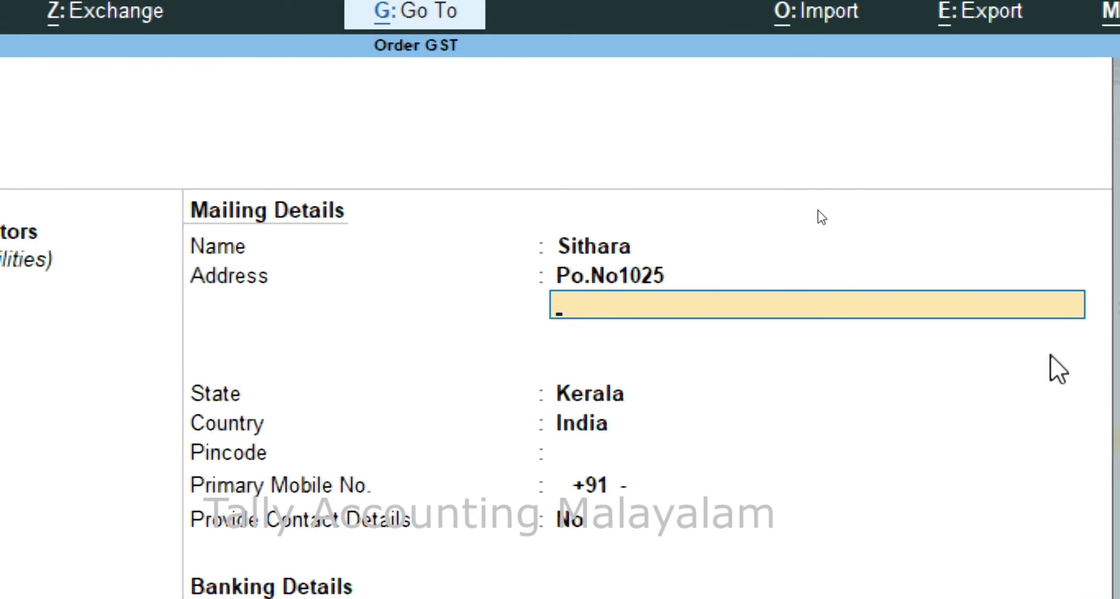
{"action": "type", "text": "Ernaki"}
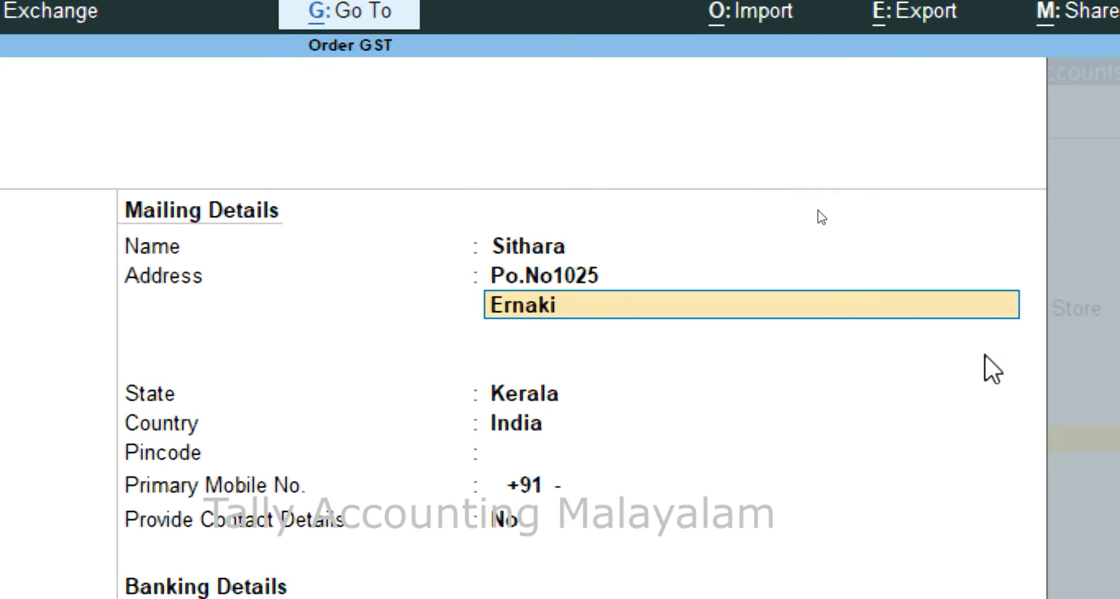
{"action": "type", "text": "lam"}
{"action": "key", "text": "Return"}
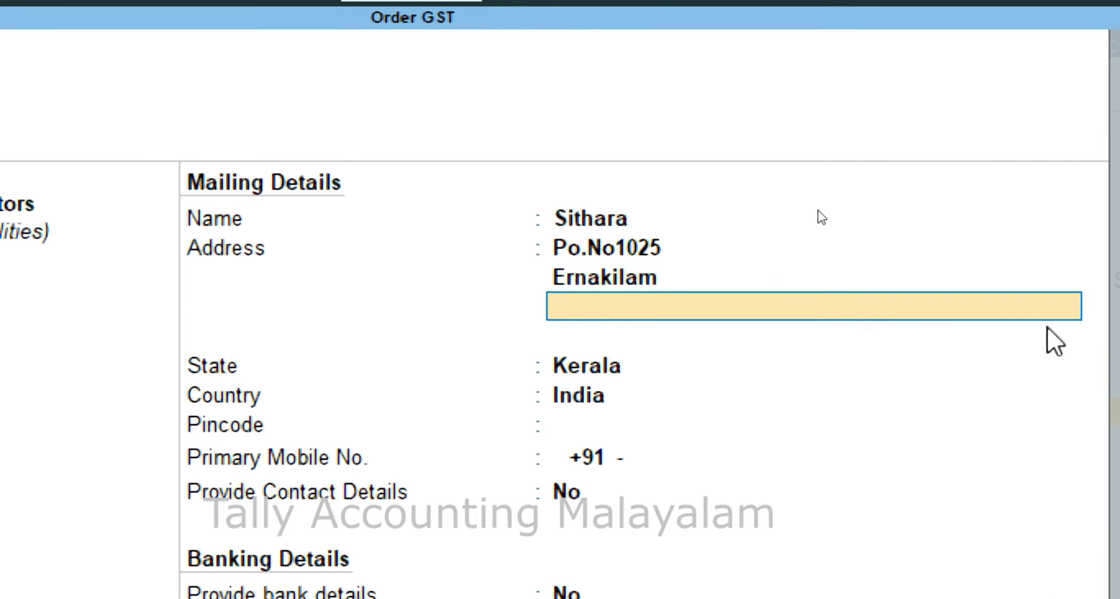
{"action": "key", "text": "Return"}
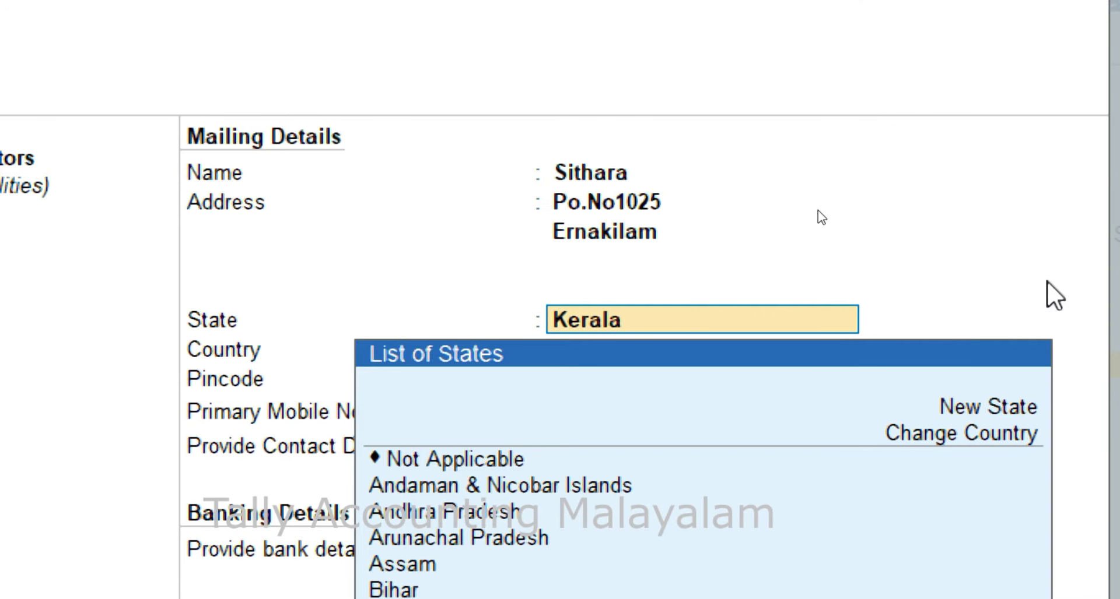
- Accept Kerala as the supplier's state, leave the pincode and mobile number blank, and keep contact details at No
{"action": "key", "text": "Return"}
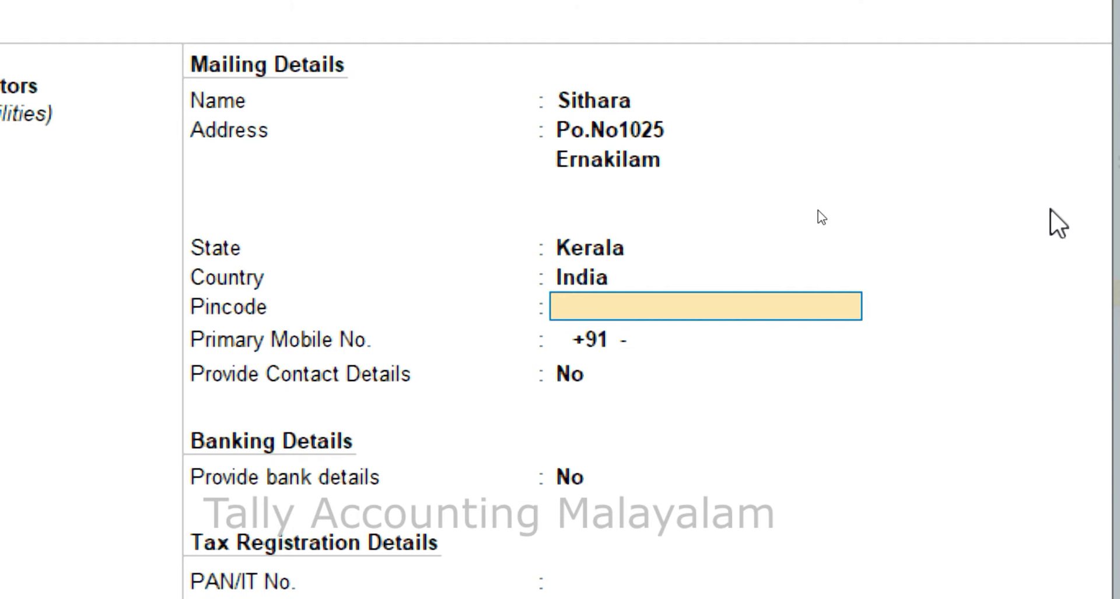
{"action": "key", "text": "Return"}
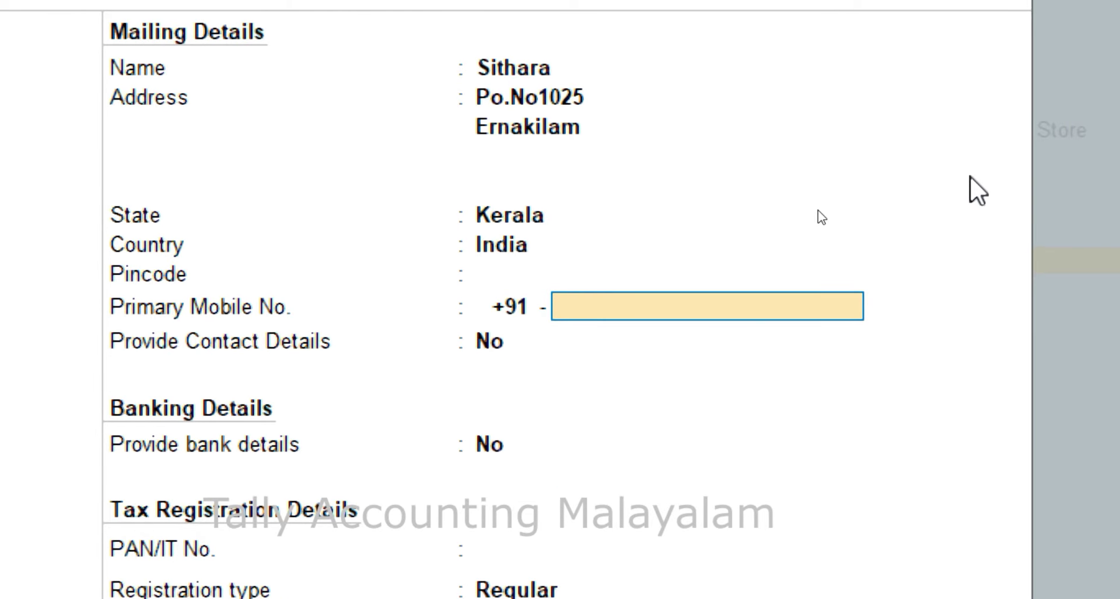
{"action": "key", "text": "Return"}
{"action": "key", "text": "Return"}
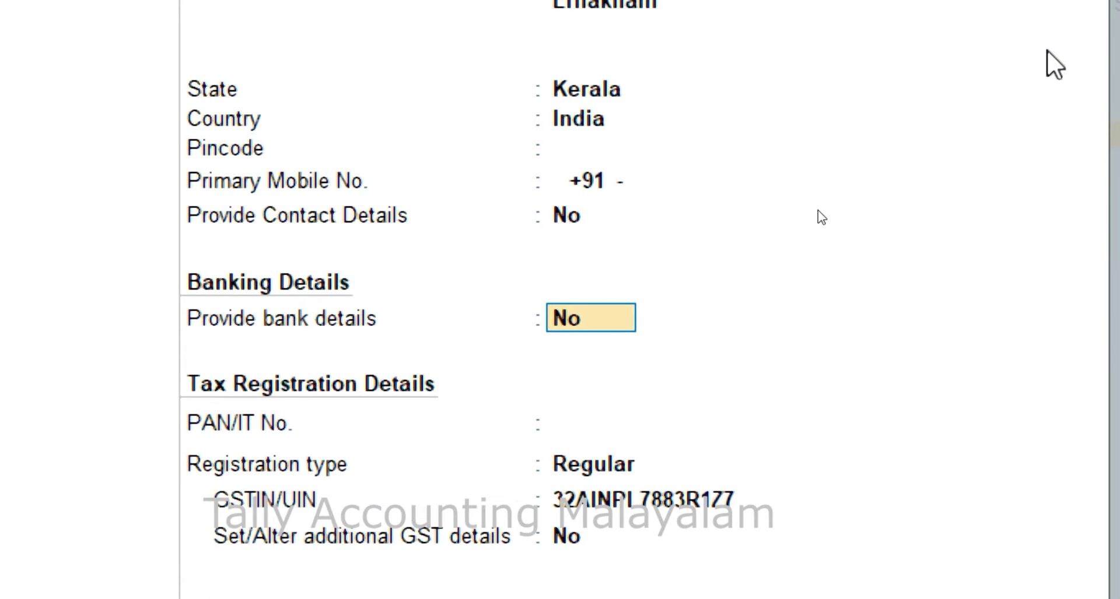
- Keep bank details at No, leave PAN and opening balance blank, accept Regular registration and the GSTIN, and save the supplier ledger
{"action": "key", "text": "Return"}
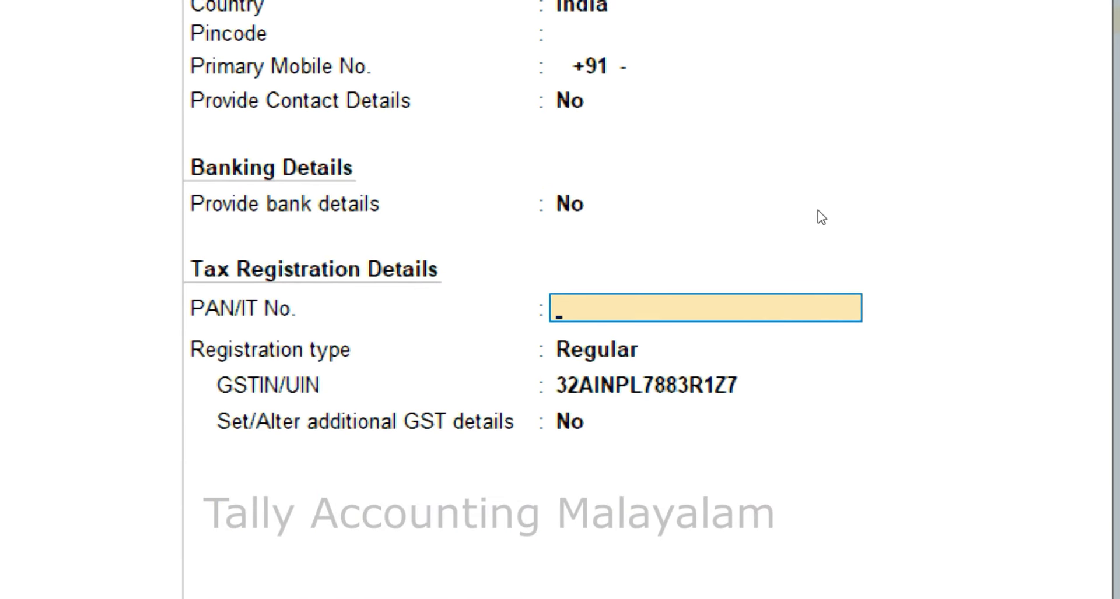
{"action": "key", "text": "Return"}
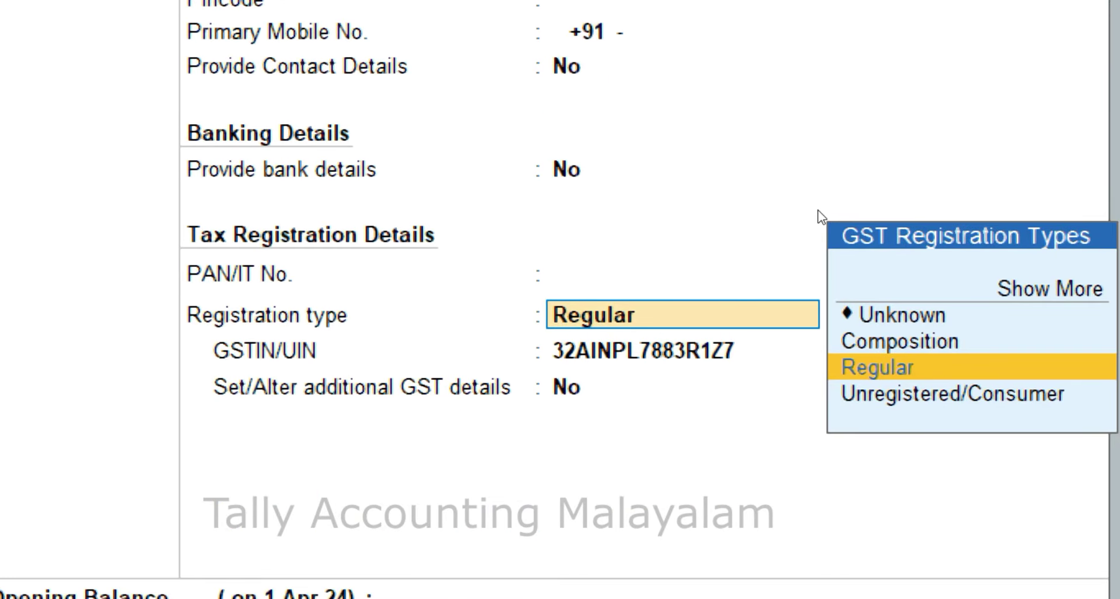
{"action": "key", "text": "Return"}
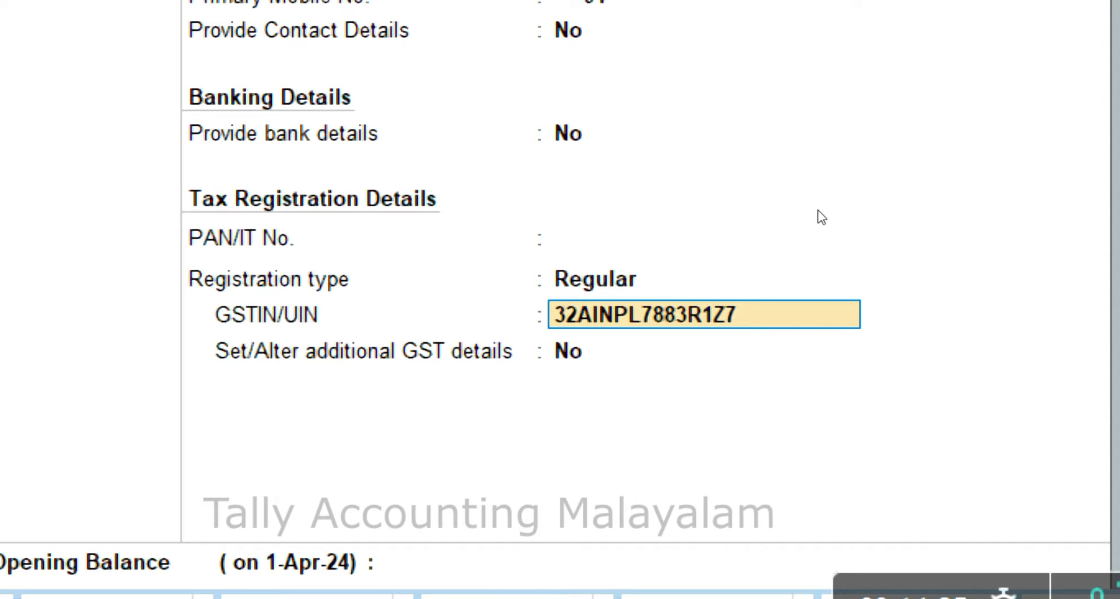
{"action": "key", "text": "Return"}
{"action": "key", "text": "Return"}
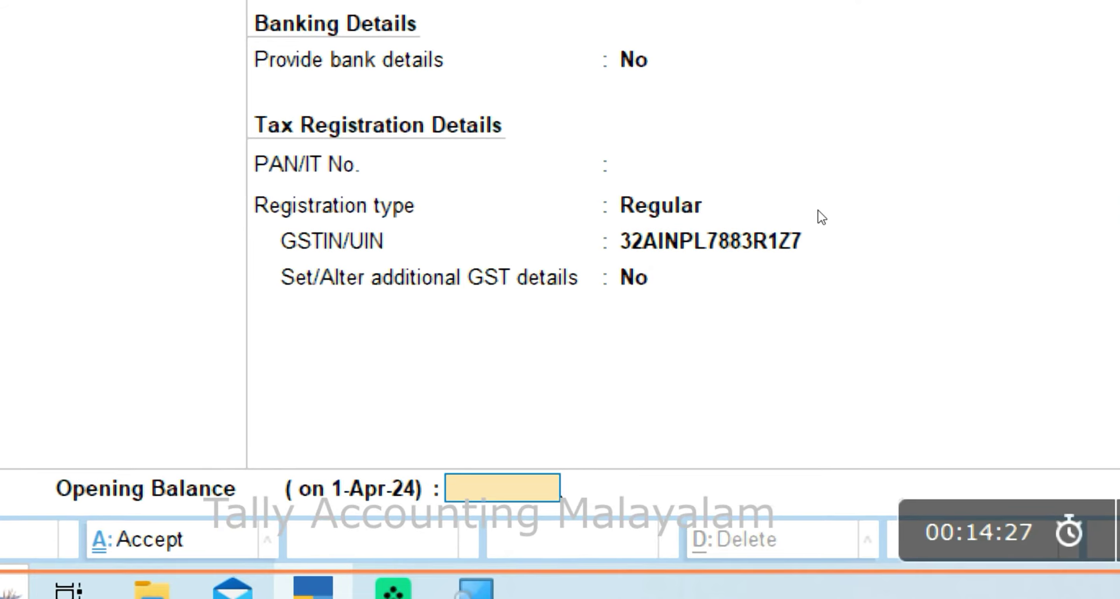
{"action": "key", "text": "Return"}
{"action": "key", "text": "Return"}
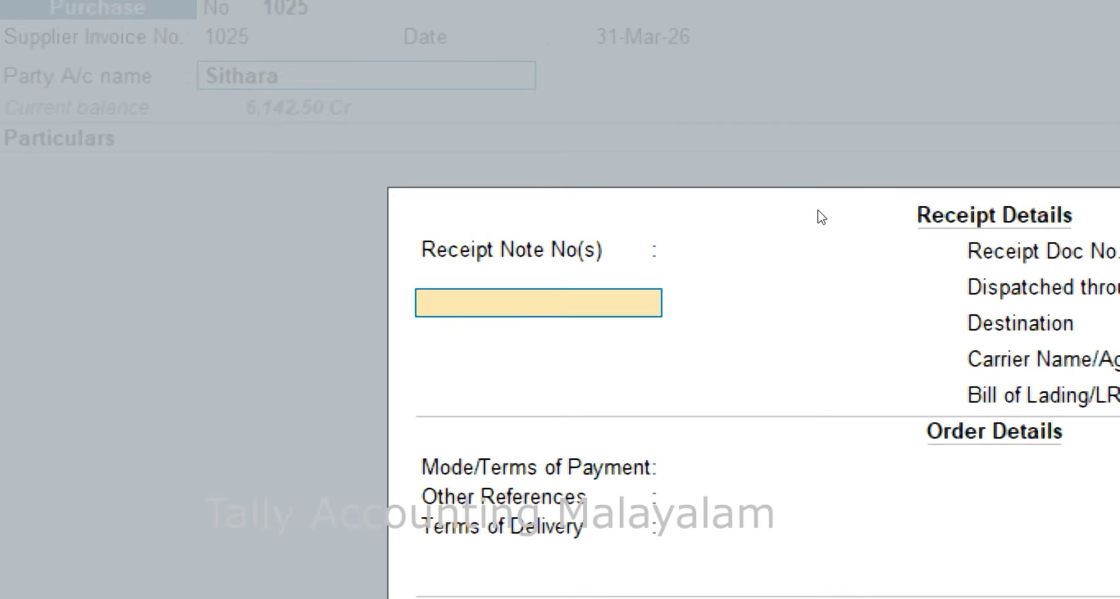
- Leave every receipt detail and order detail of the purchase voucher blank
{"action": "key", "text": "Return"}
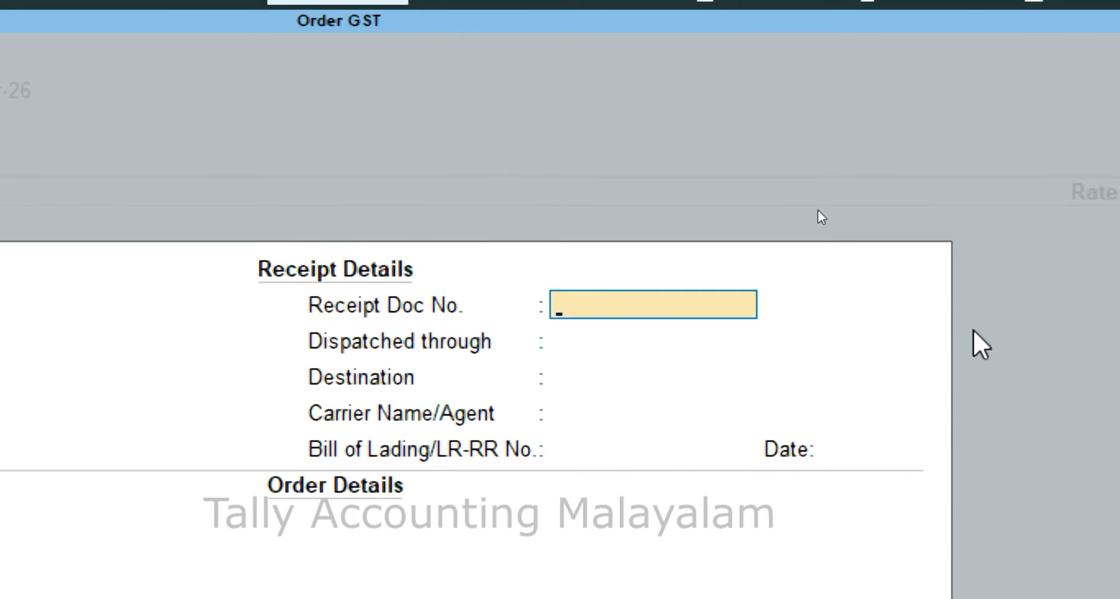
{"action": "key", "text": "Return"}
{"action": "key", "text": "Return"}
{"action": "key", "text": "Return"}
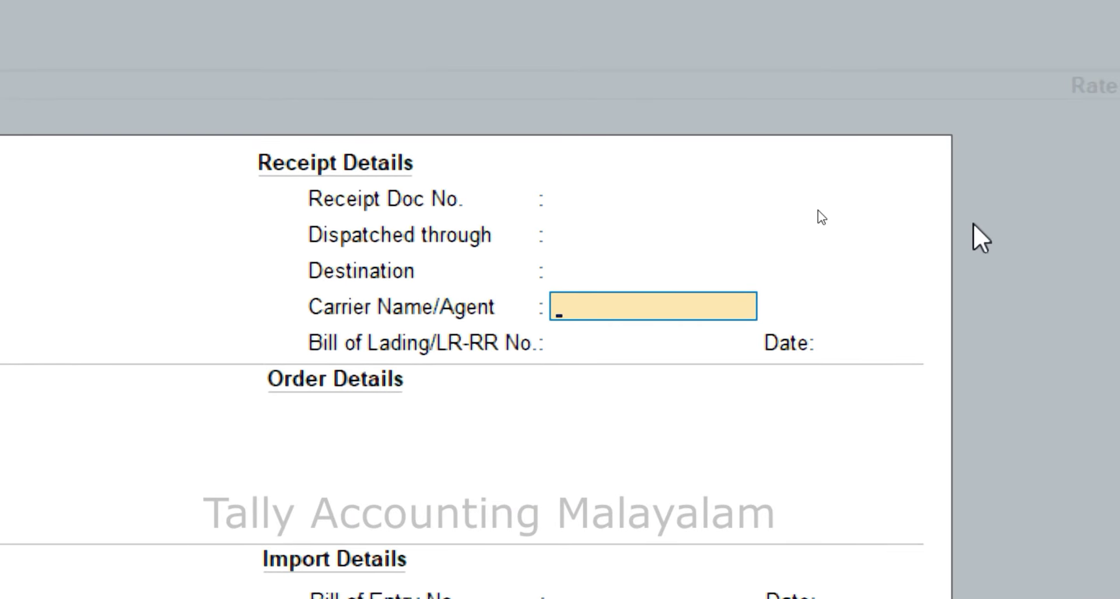
{"action": "key", "text": "Return"}
{"action": "key", "text": "Return"}
{"action": "key", "text": "Return"}
{"action": "key", "text": "Return"}
{"action": "key", "text": "Return"}
{"action": "key", "text": "Return"}
{"action": "key", "text": "Return"}
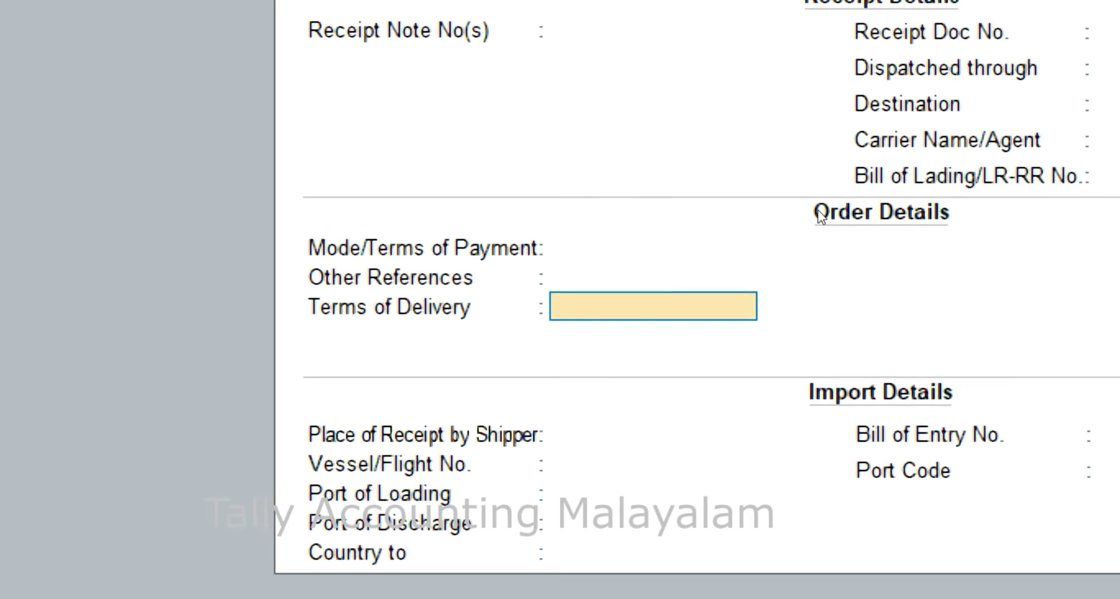
{"action": "key", "text": "Return"}
- Leave the import details blank, with the destination country and port code at Not Applicable
{"action": "key", "text": "Return"}
{"action": "key", "text": "Return"}
{"action": "key", "text": "Return"}
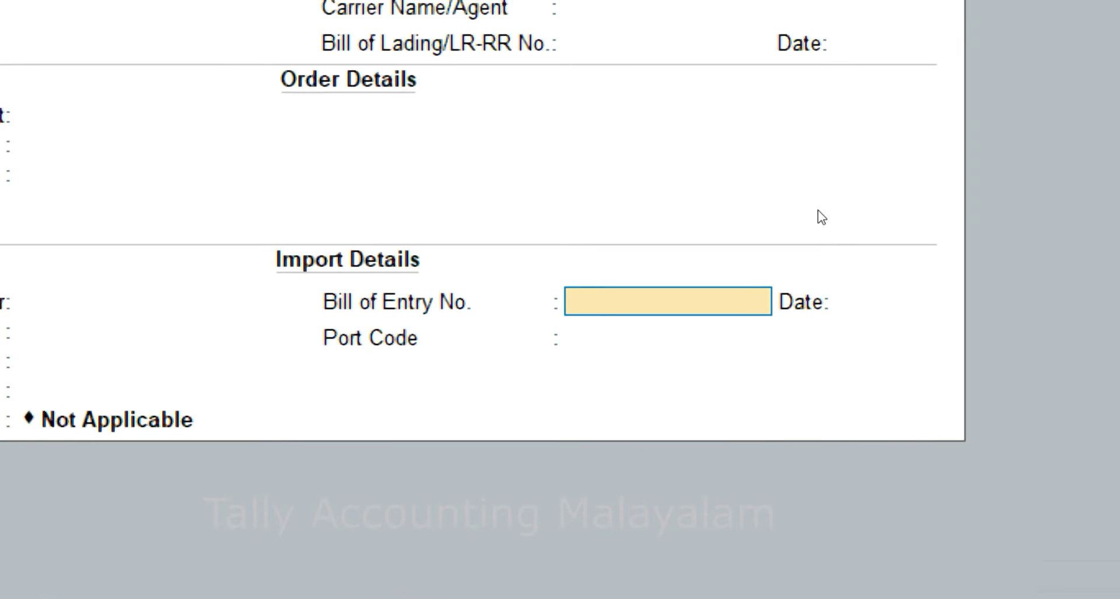
{"action": "key", "text": "Return"}
{"action": "key", "text": "Return"}
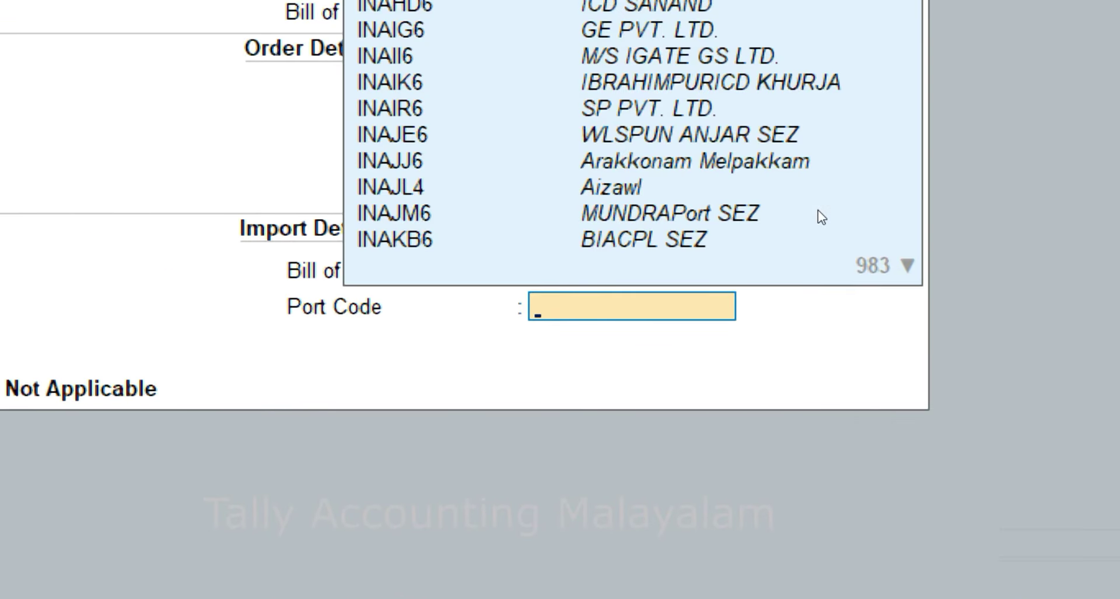
{"action": "key", "text": "Return"}
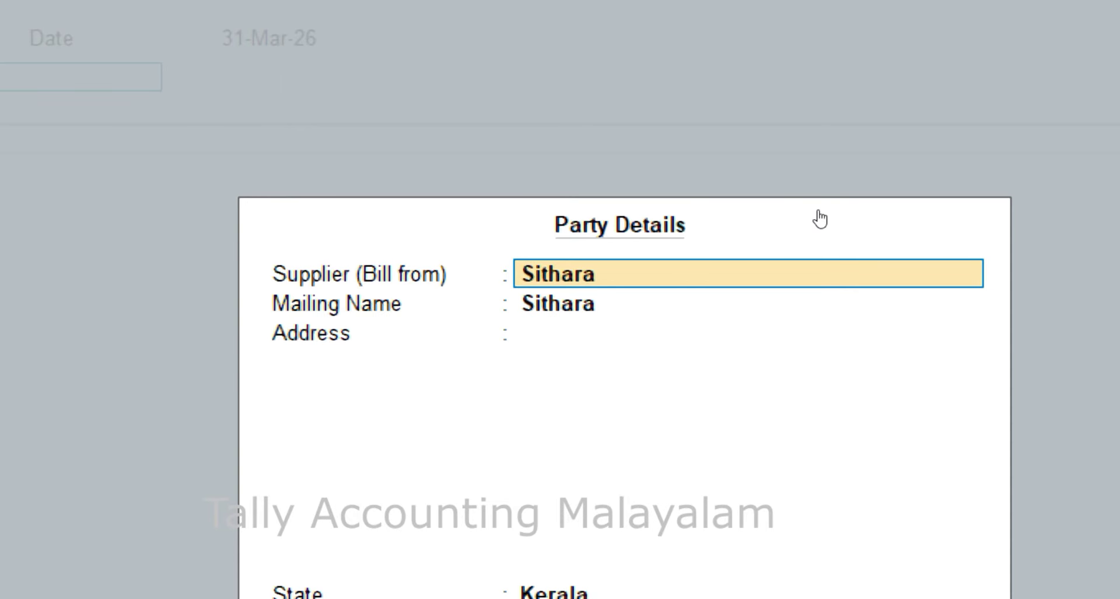
- Accept the supplier's party details with Kerala as state, Regular registration, the existing GSTIN and Kerala as place of supply
{"action": "key", "text": "Return"}
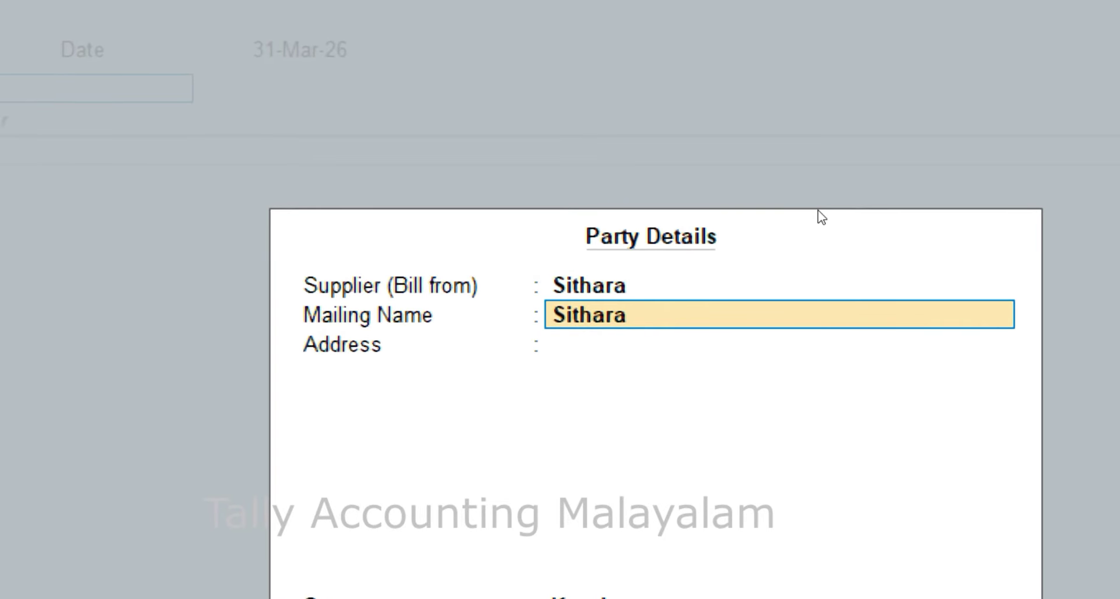
{"action": "key", "text": "Return"}
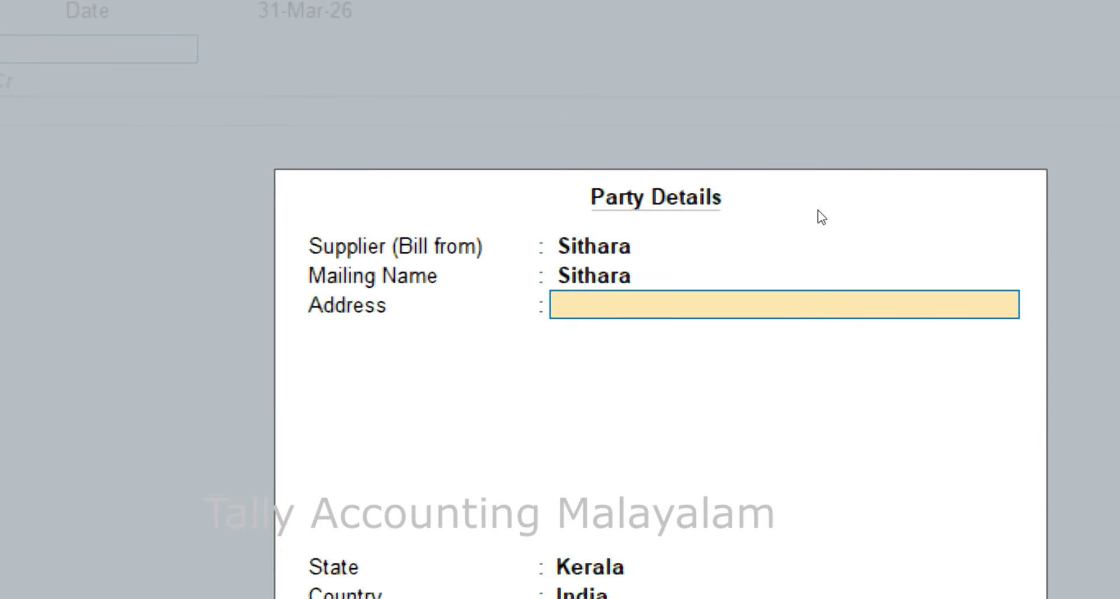
{"action": "key", "text": "Return"}
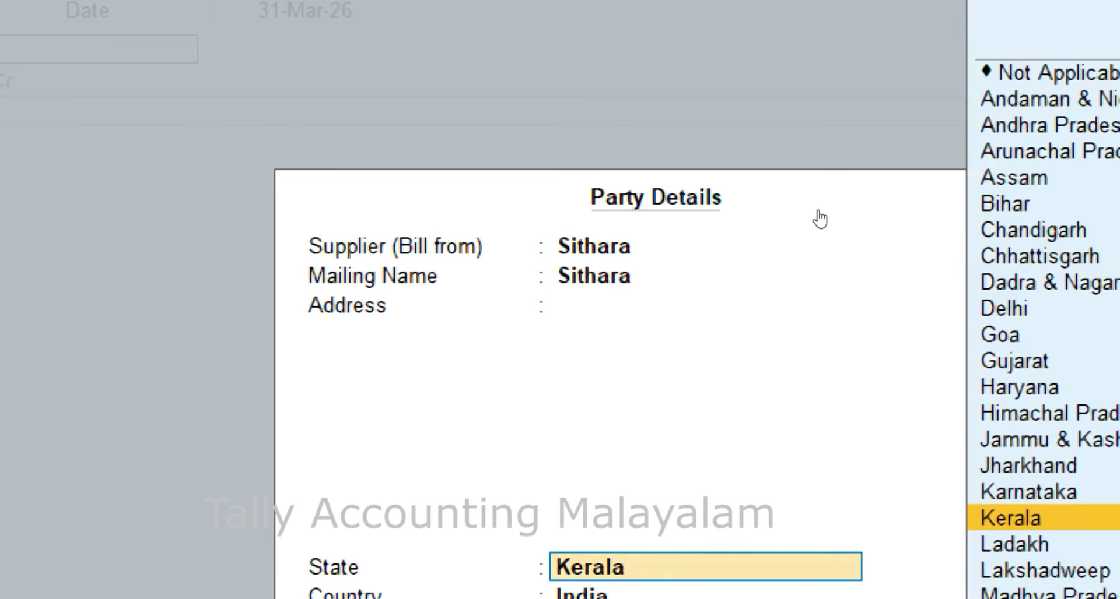
{"action": "key", "text": "Return"}
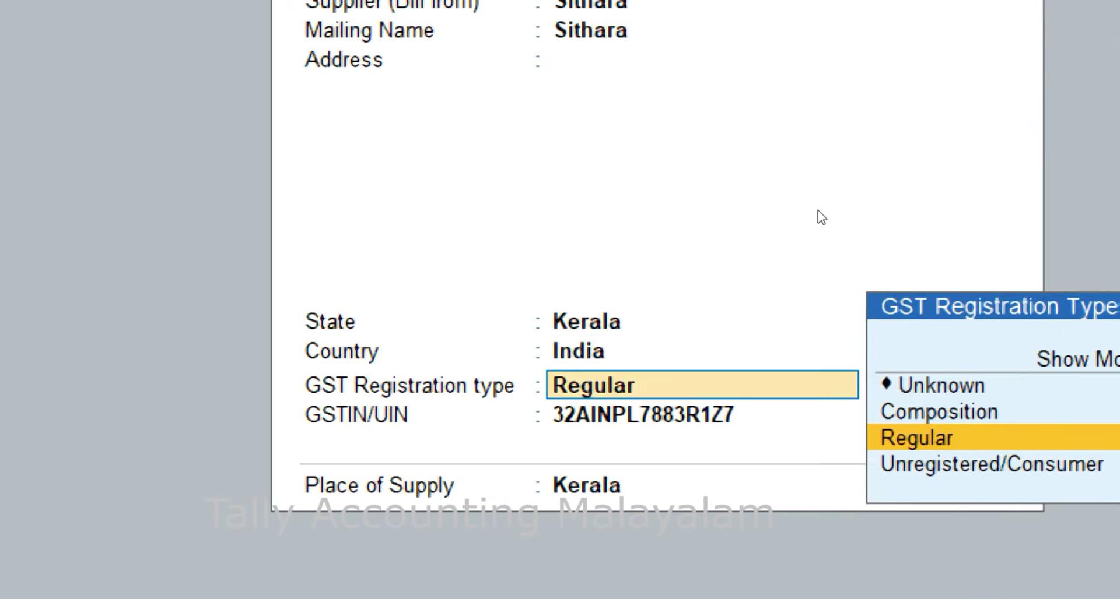
{"action": "key", "text": "Return"}
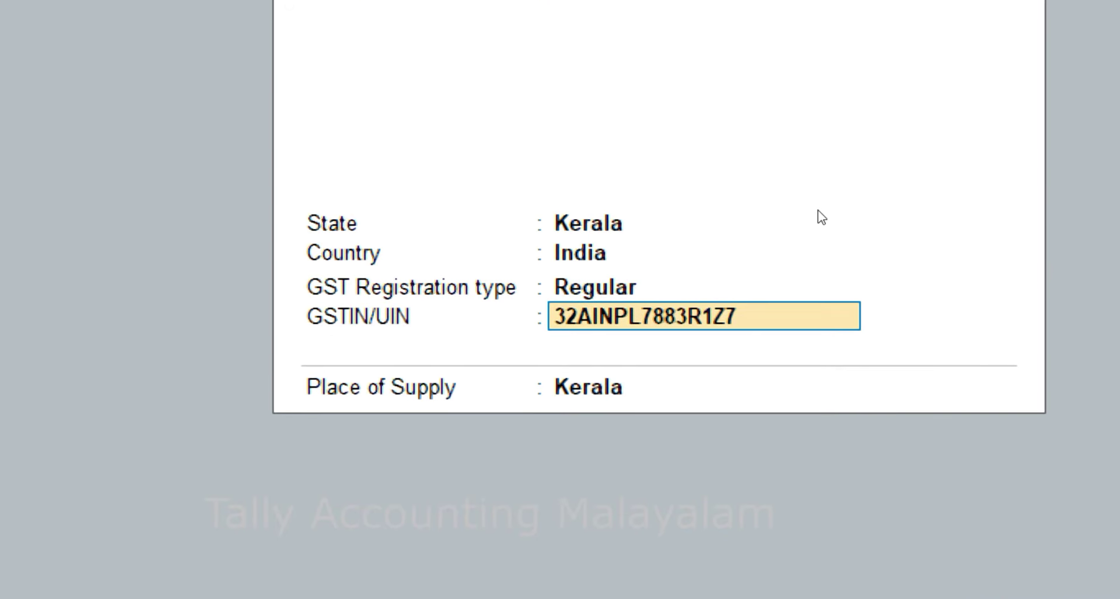
{"action": "key", "text": "Return"}
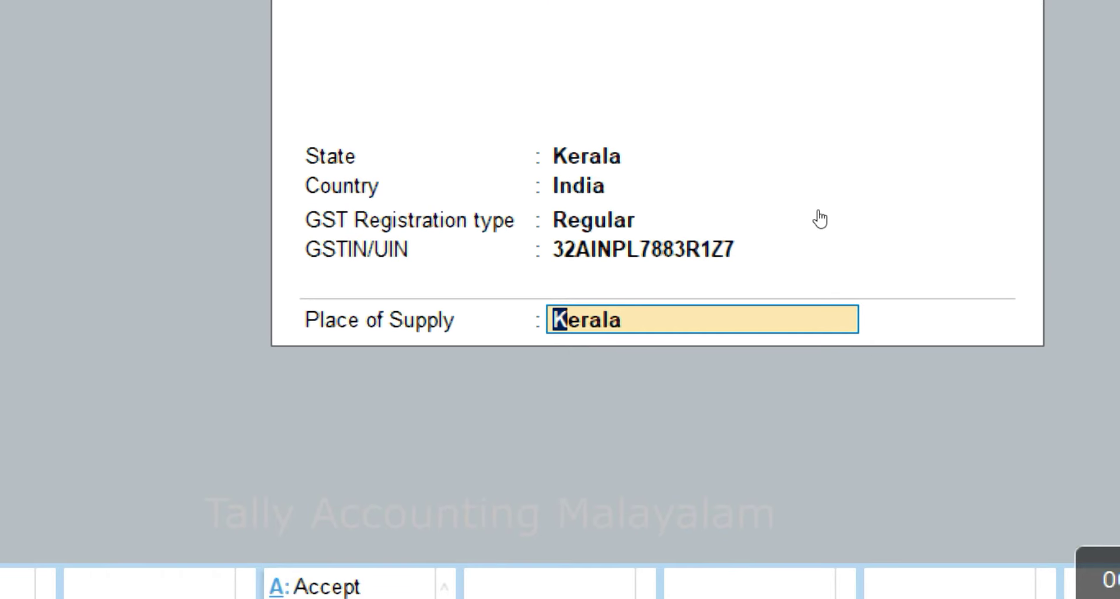
{"action": "key", "text": "Return"}
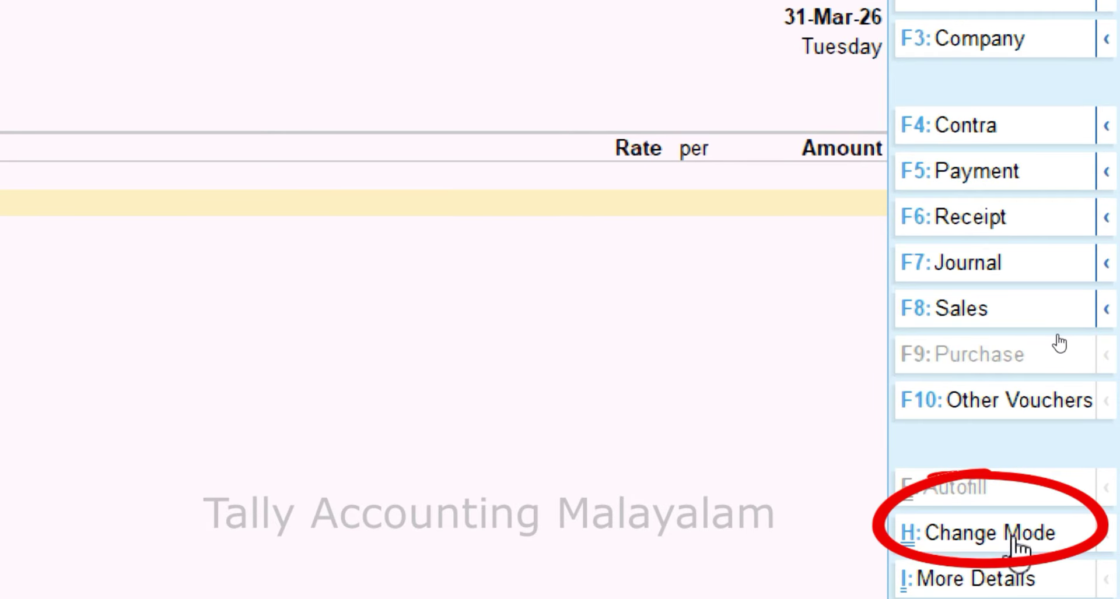
- Change the purchase voucher mode from Accounting Invoice to Item Invoice
{"action": "left_click", "coordinate": [934, 534]}
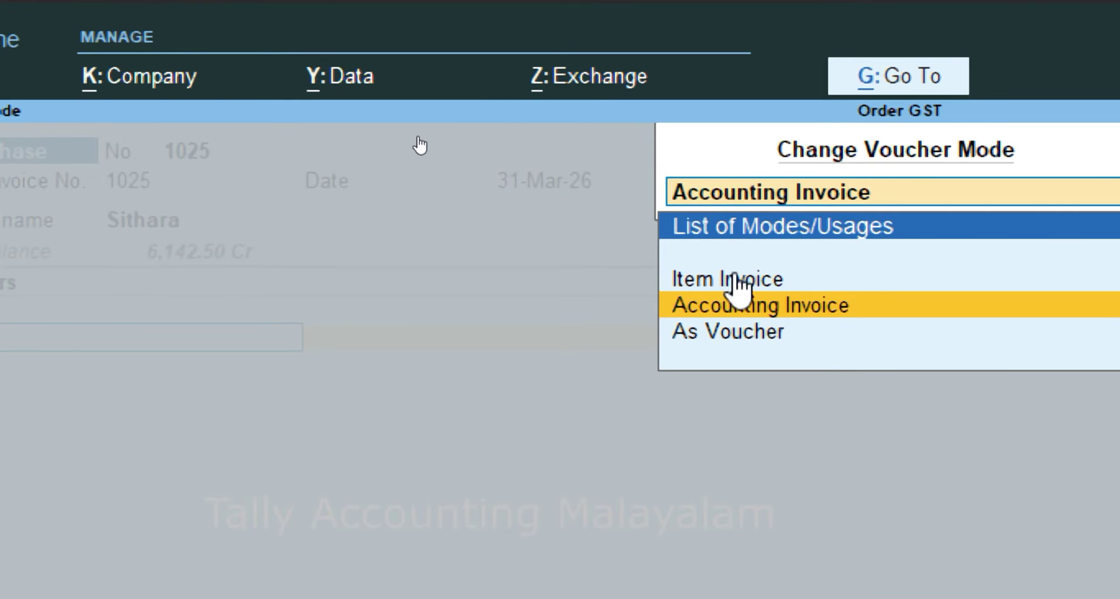
{"action": "key", "text": "Up"}
{"action": "key", "text": "Return"}
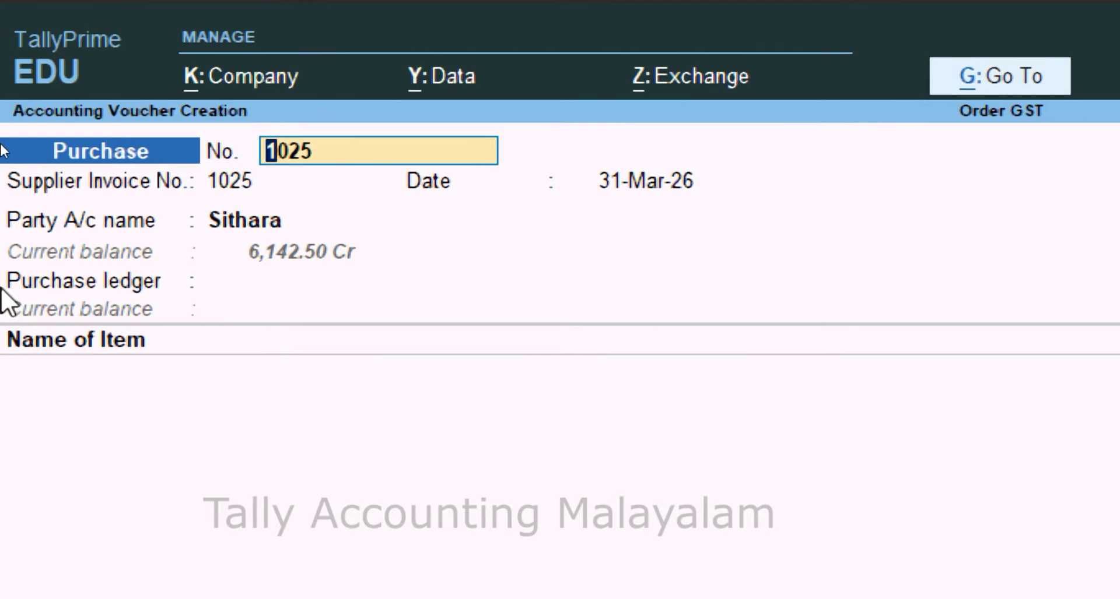
- Accept voucher and supplier invoice number 1025, date 31-Mar-26 and the same party account, leaving receipt and order details blank
{"action": "key", "text": "Return"}
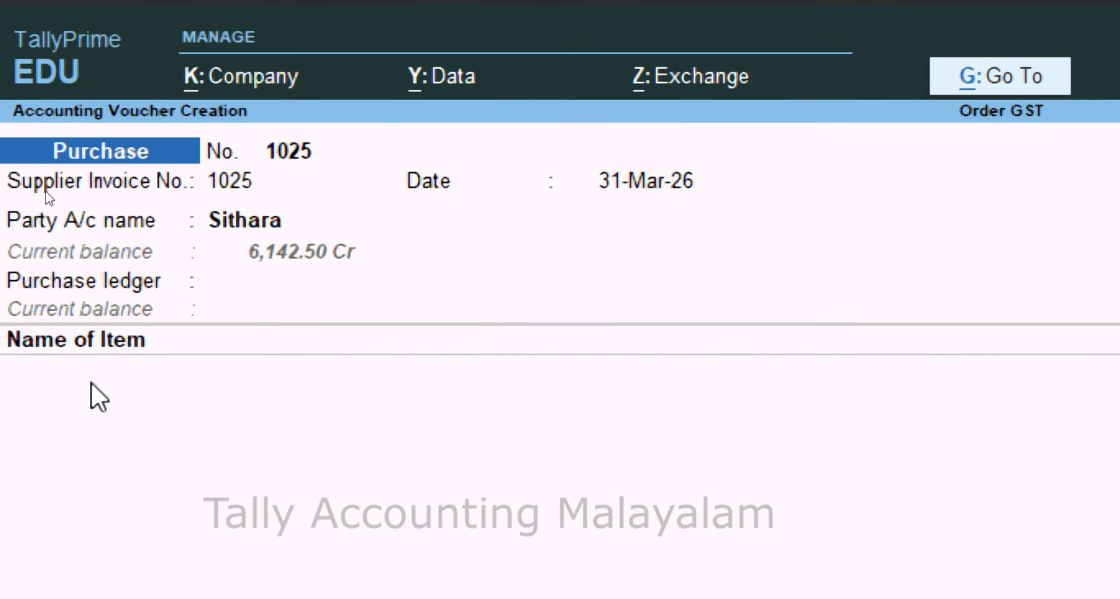
{"action": "key", "text": "Return"}
{"action": "key", "text": "Return"}
{"action": "key", "text": "Return"}
{"action": "key", "text": "Return"}
{"action": "key", "text": "Return"}
{"action": "key", "text": "Return"}
{"action": "key", "text": "Return"}
{"action": "key", "text": "Return"}
{"action": "key", "text": "Return"}
{"action": "key", "text": "Return"}
{"action": "key", "text": "Return"}
{"action": "key", "text": "Return"}
{"action": "key", "text": "Return"}
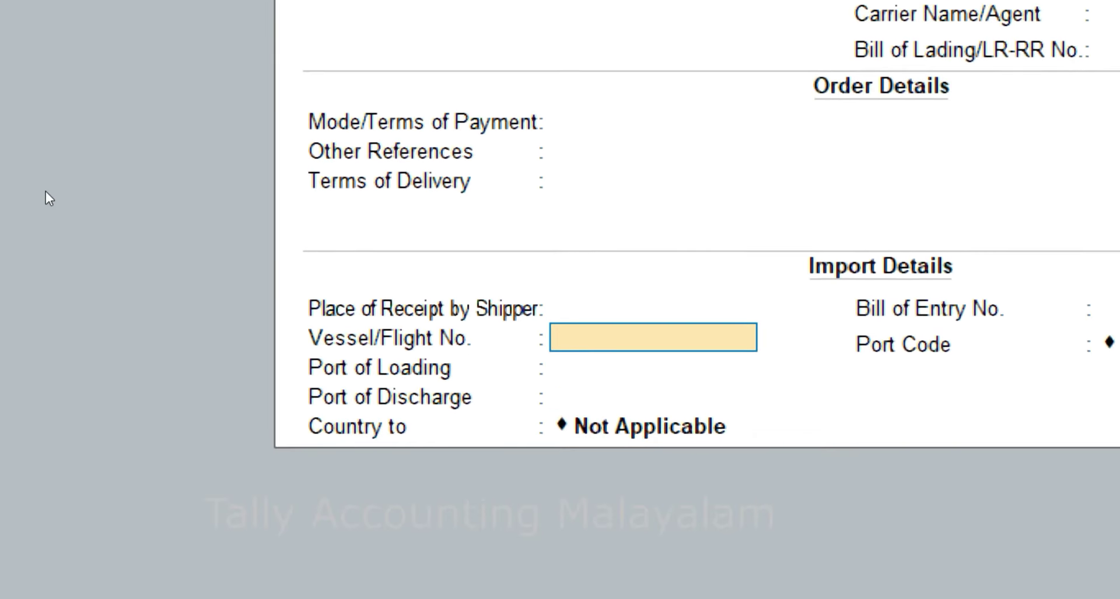
- Pass through the remaining import details, keeping the destination country and port code at Not Applicable
{"action": "key", "text": "Return"}
{"action": "key", "text": "Return"}
{"action": "key", "text": "Return"}
{"action": "key", "text": "Return"}
{"action": "key", "text": "Return"}
{"action": "key", "text": "Return"}
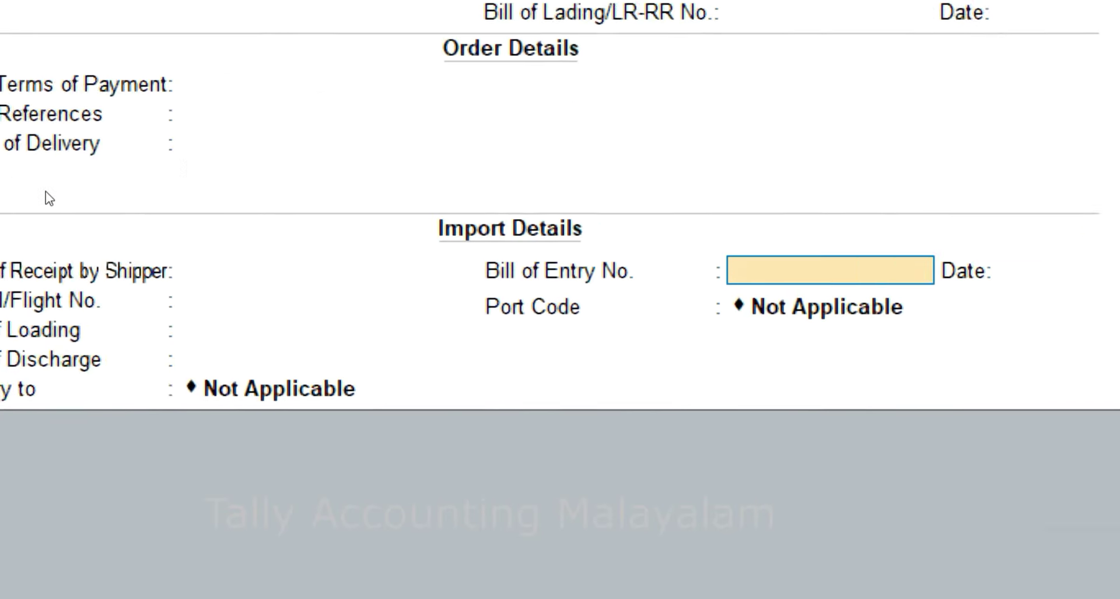
{"action": "key", "text": "Return"}
{"action": "key", "text": "Return"}
{"action": "key", "text": "Return"}
- Confirm the item invoice's party details, keeping Kerala as state and place of supply with Regular GST registration
{"action": "key", "text": "Return"}
{"action": "key", "text": "Return"}
{"action": "key", "text": "Return"}
{"action": "key", "text": "Return"}
{"action": "key", "text": "Return"}
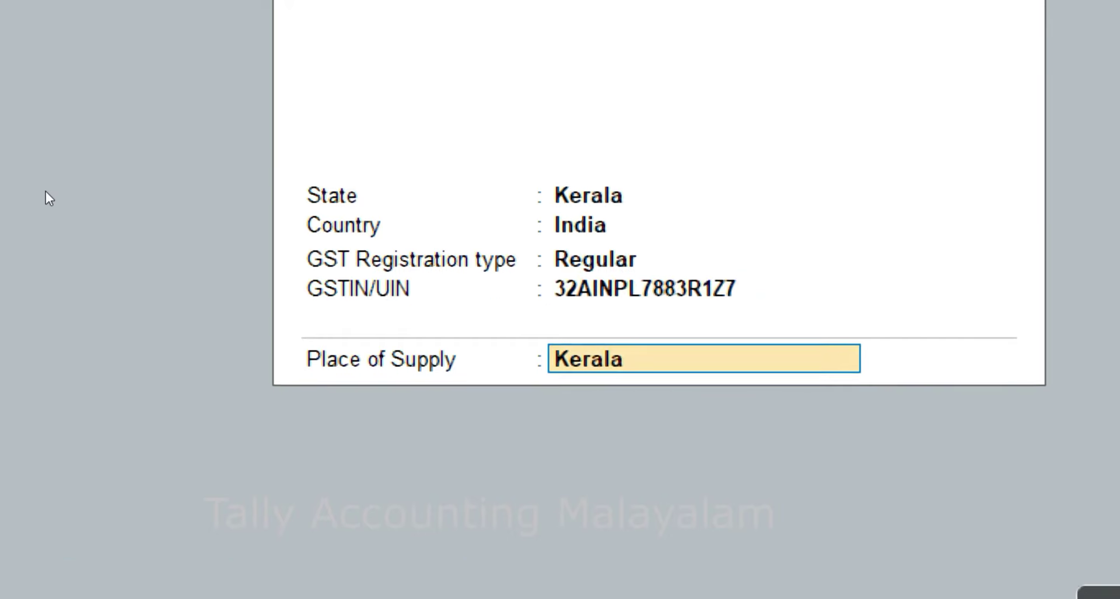
{"action": "key", "text": "Return"}
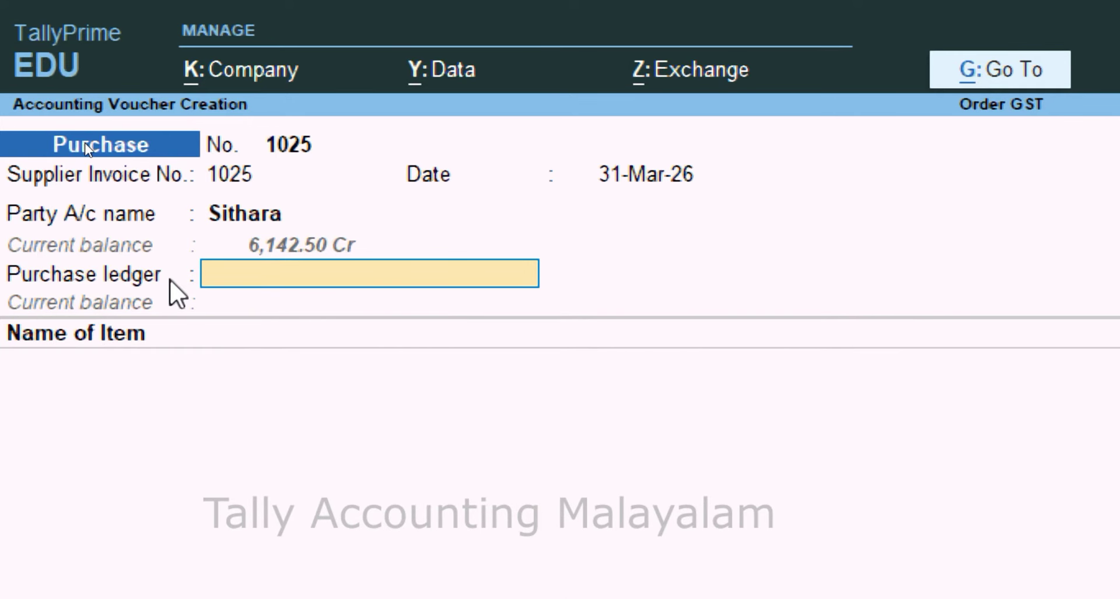
- Choose Purchase as the voucher's purchase ledger and open that ledger for alteration
{"action": "type", "text": "Pu"}
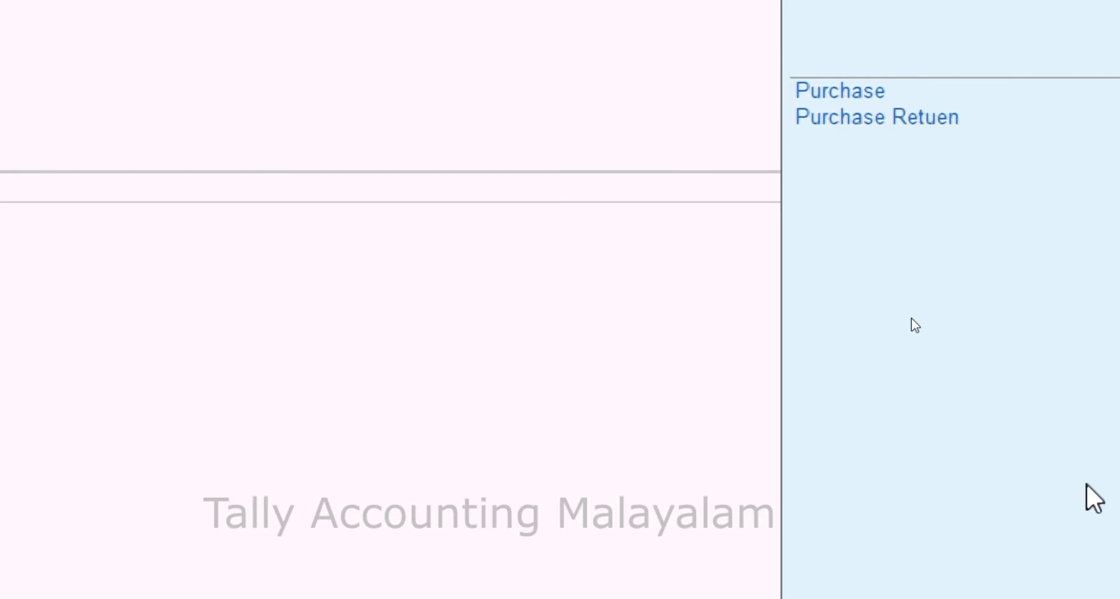
{"action": "key", "text": "Return"}
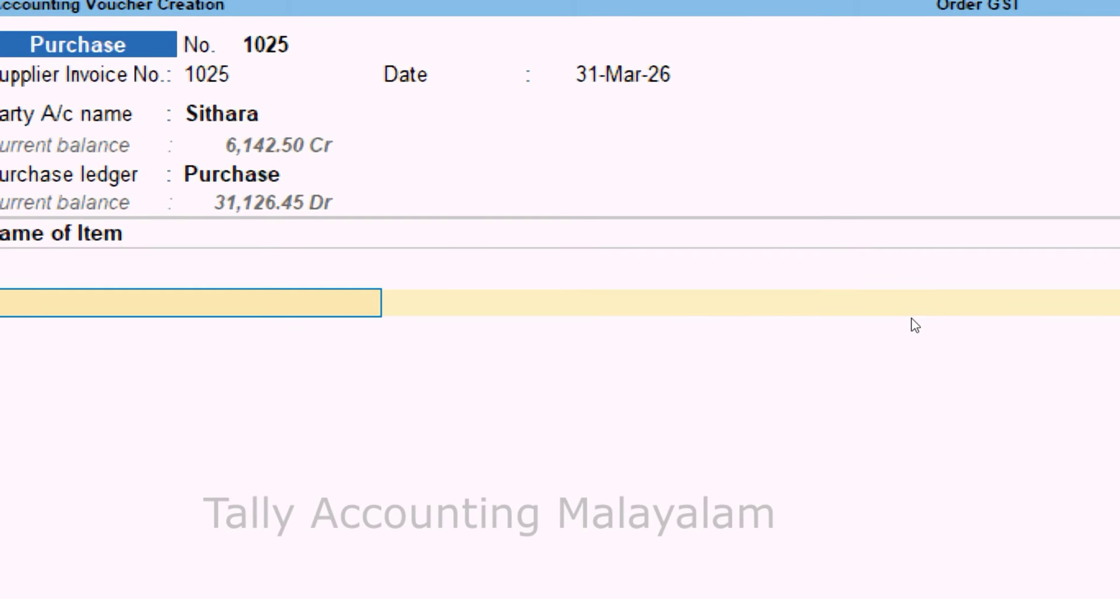
{"action": "key", "text": "BackSpace"}
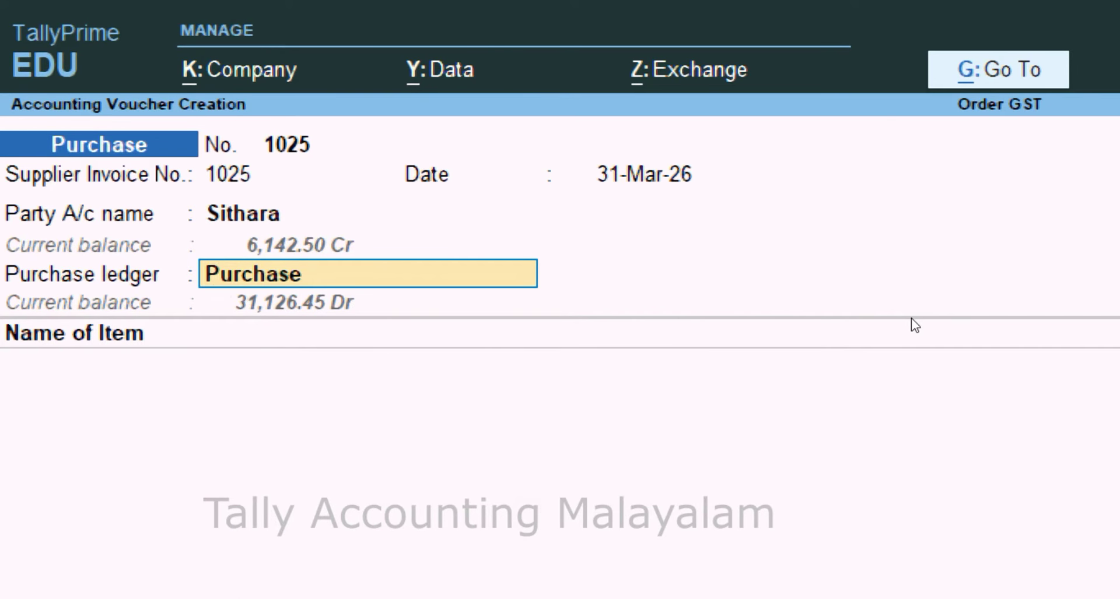
{"action": "key", "text": "ctrl+Return"}
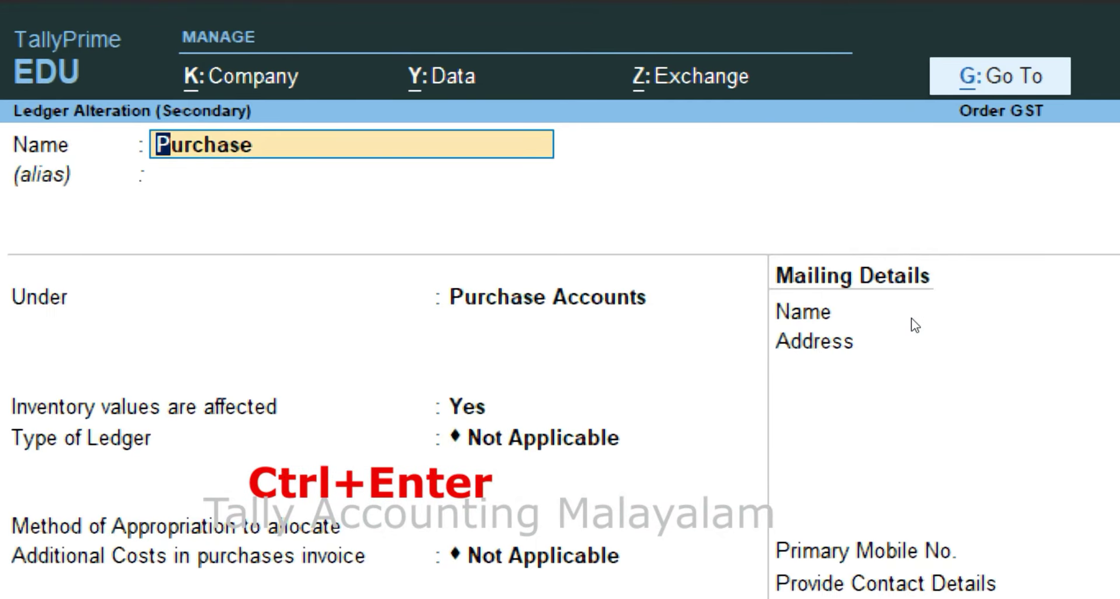
- Accept Purchase Accounts as the group, inventory values affected at Yes, and ledger type and additional cost method at Not Applicable
{"action": "key", "text": "Return"}
{"action": "key", "text": "Return"}
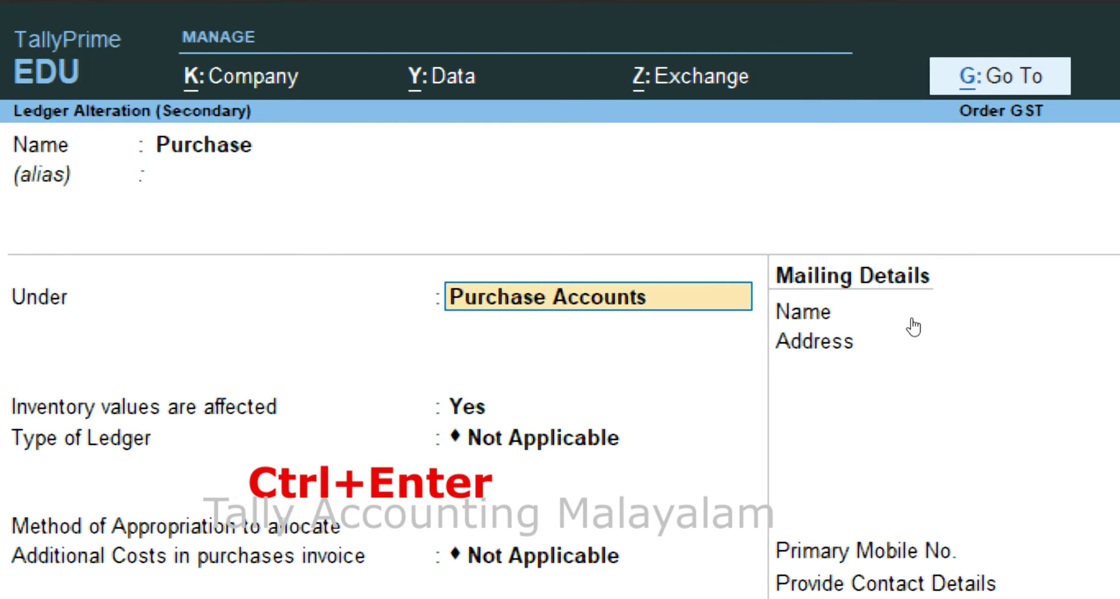
{"action": "key", "text": "Return"}
{"action": "key", "text": "Return"}
{"action": "key", "text": "Return"}
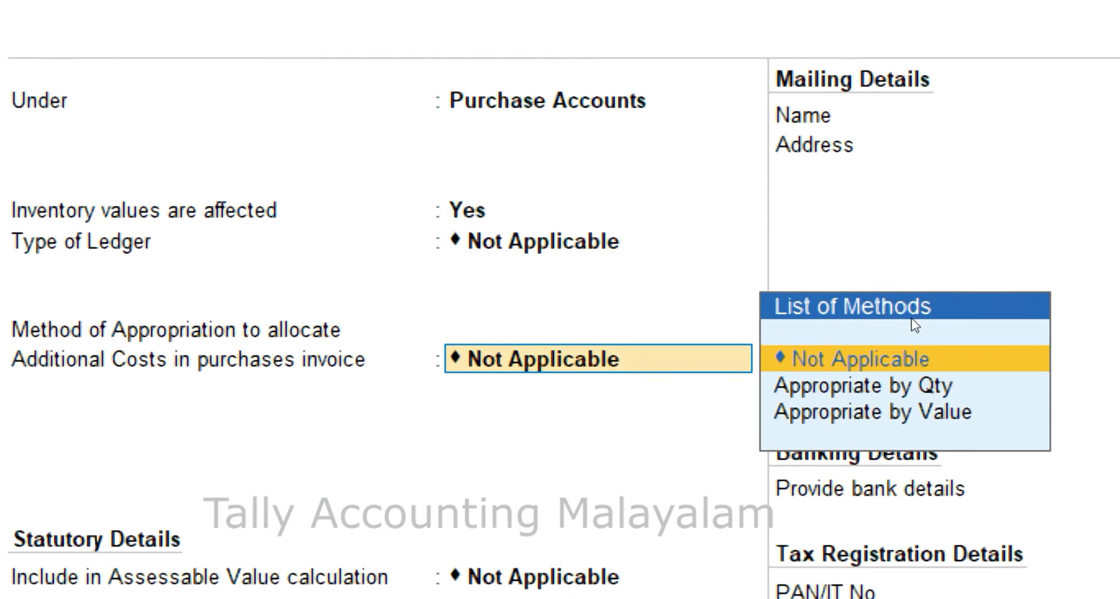
{"action": "key", "text": "Return"}
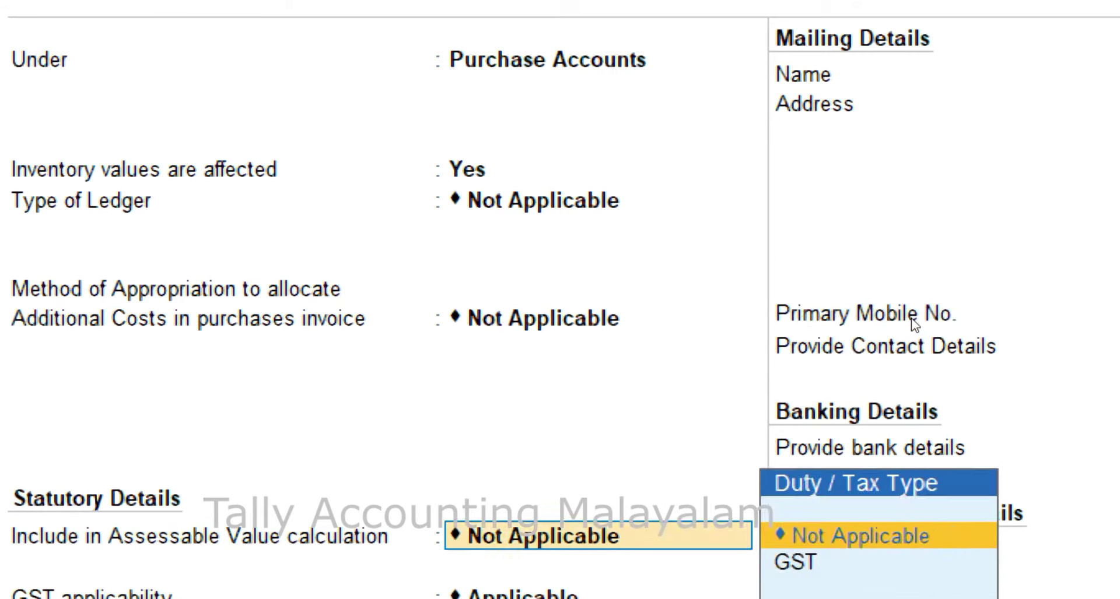
- Keep the Purchase ledger's assessable value inclusion at Not Applicable, GST at Applicable, and HSN/SAC and GST rate details As per Company/Group
{"action": "key", "text": "Return"}
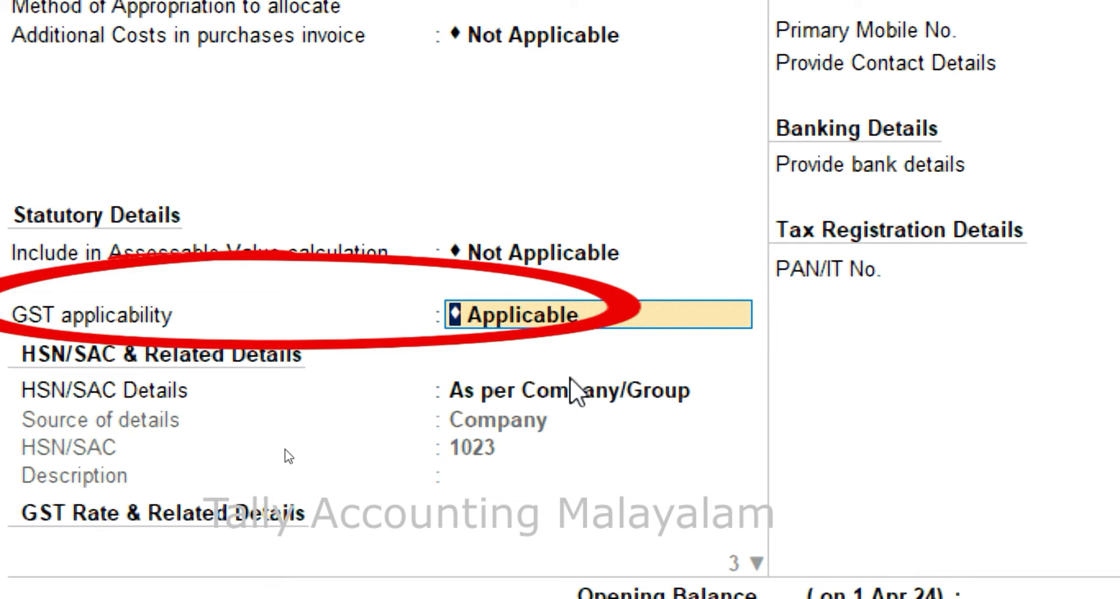
{"action": "key", "text": "Return"}
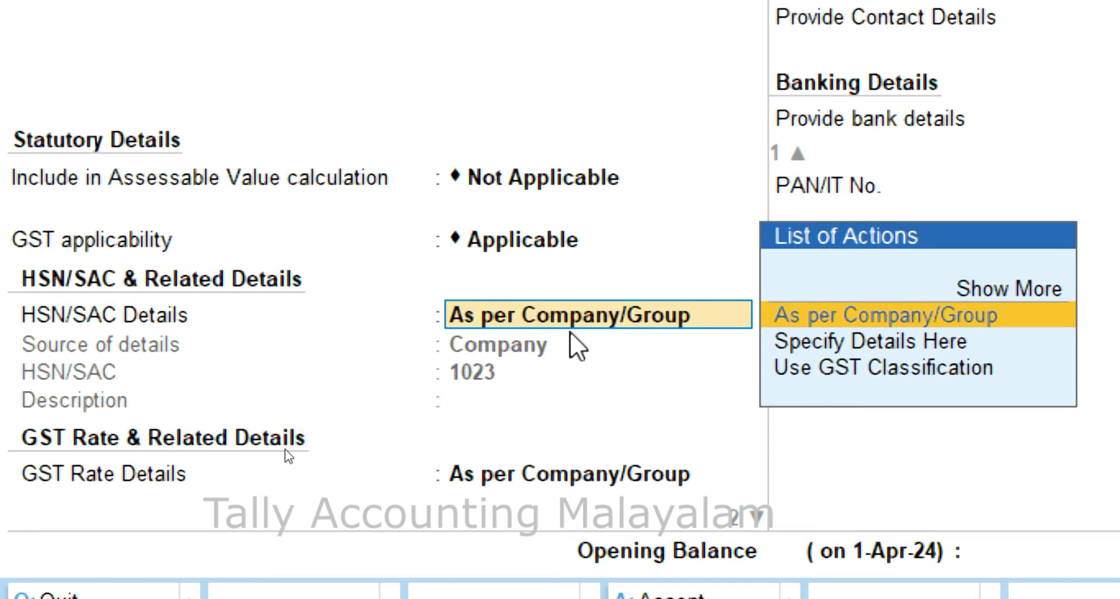
{"action": "key", "text": "Return"}
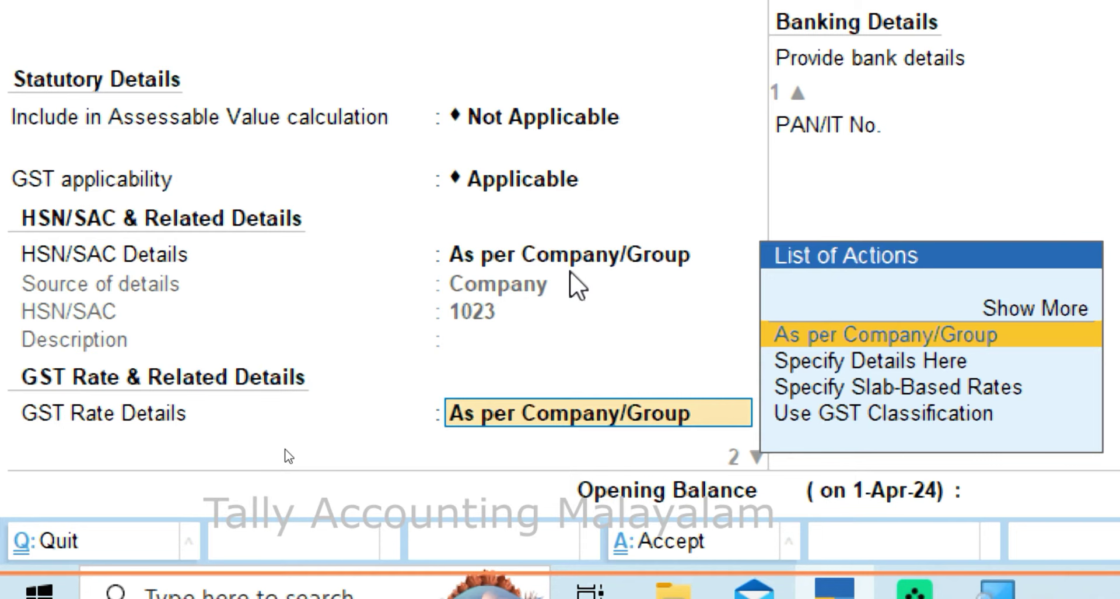
{"action": "key", "text": "Return"}
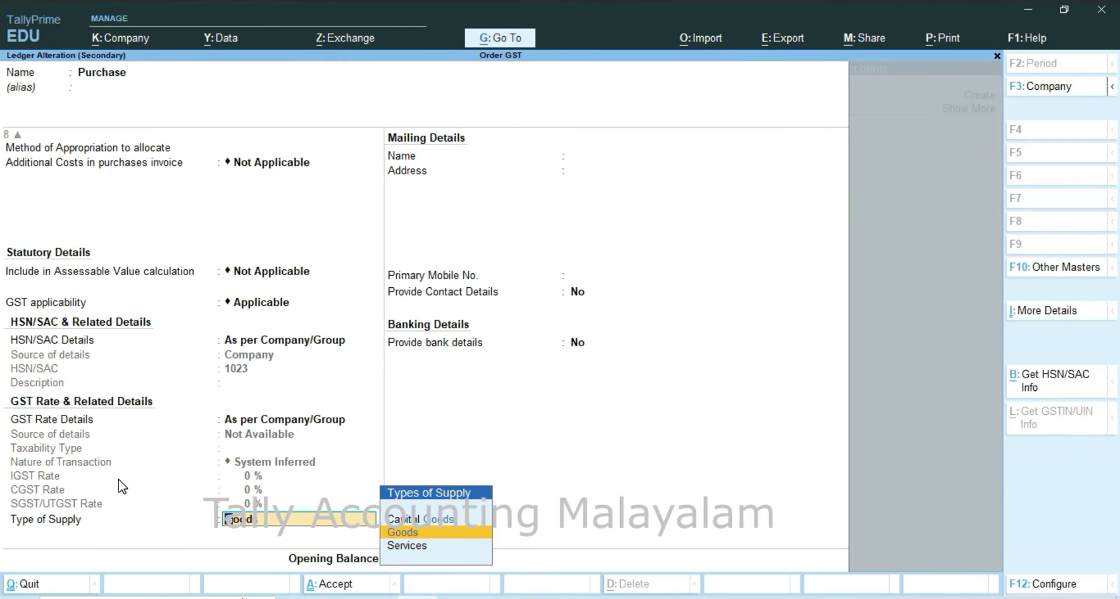
- Keep Goods as the Purchase ledger's type of supply and No for bank details, and save the ledger
{"action": "key", "text": "Return"}
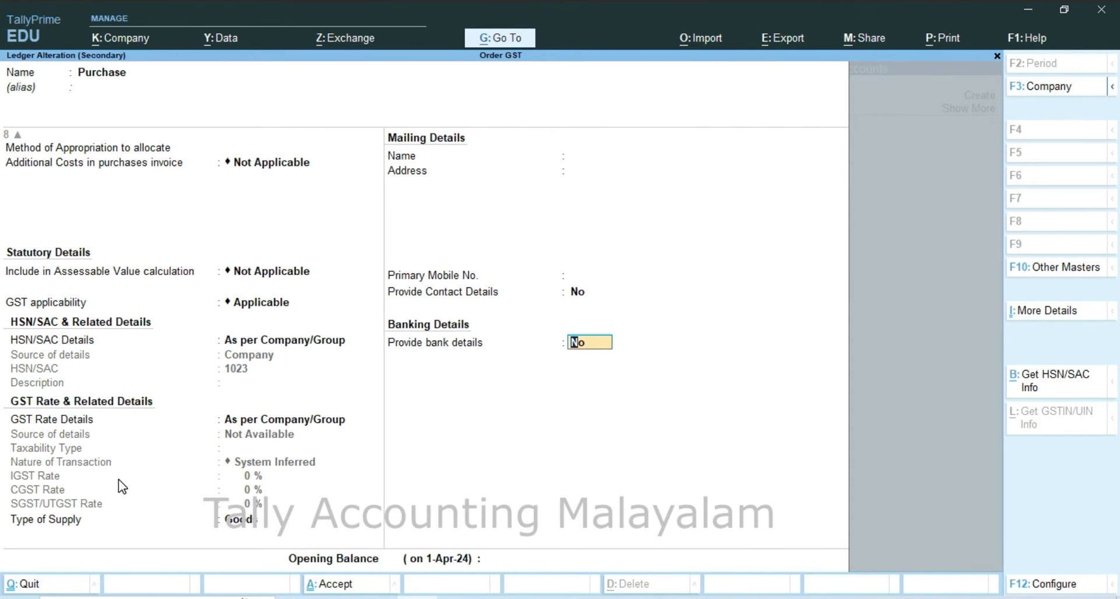
{"action": "key", "text": "Return"}
{"action": "key", "text": "Return"}
{"action": "key", "text": "Return"}
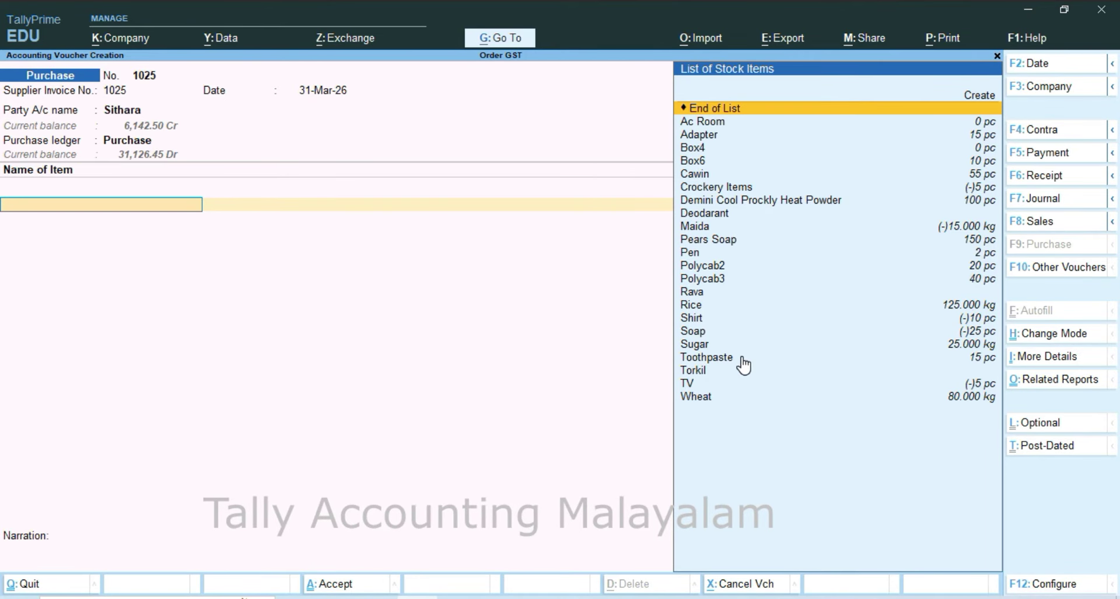
- Start a new stock item named Iphone6s from the voucher, under Primary with category Not Applicable
{"action": "key", "text": "alt+c"}
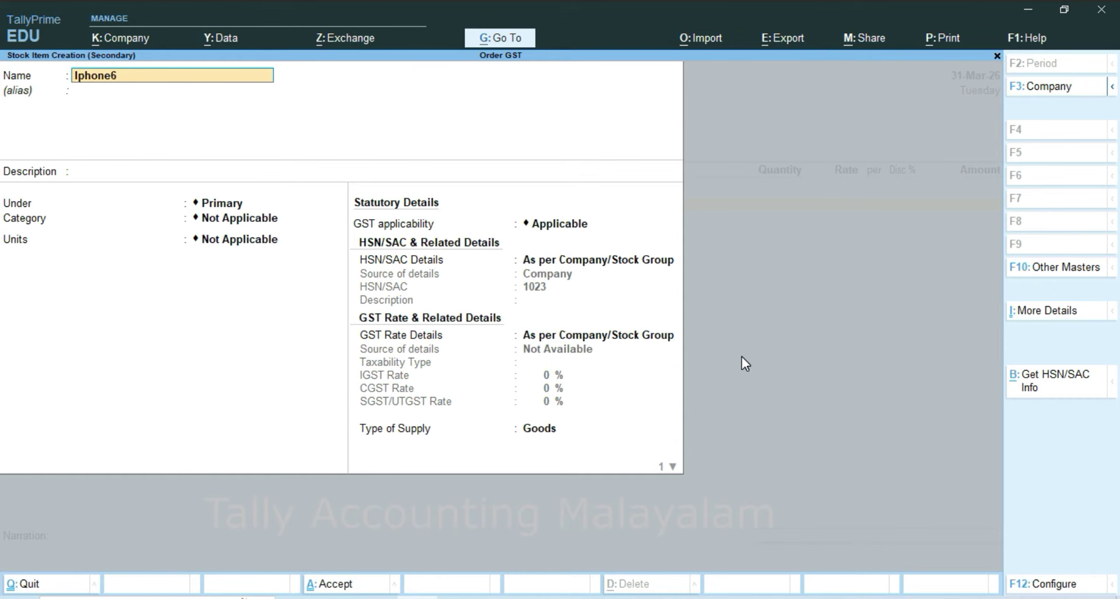
{"action": "type", "text": "Iphone6s"}
{"action": "key", "text": "Return"}
{"action": "key", "text": "Return"}
{"action": "key", "text": "Return"}
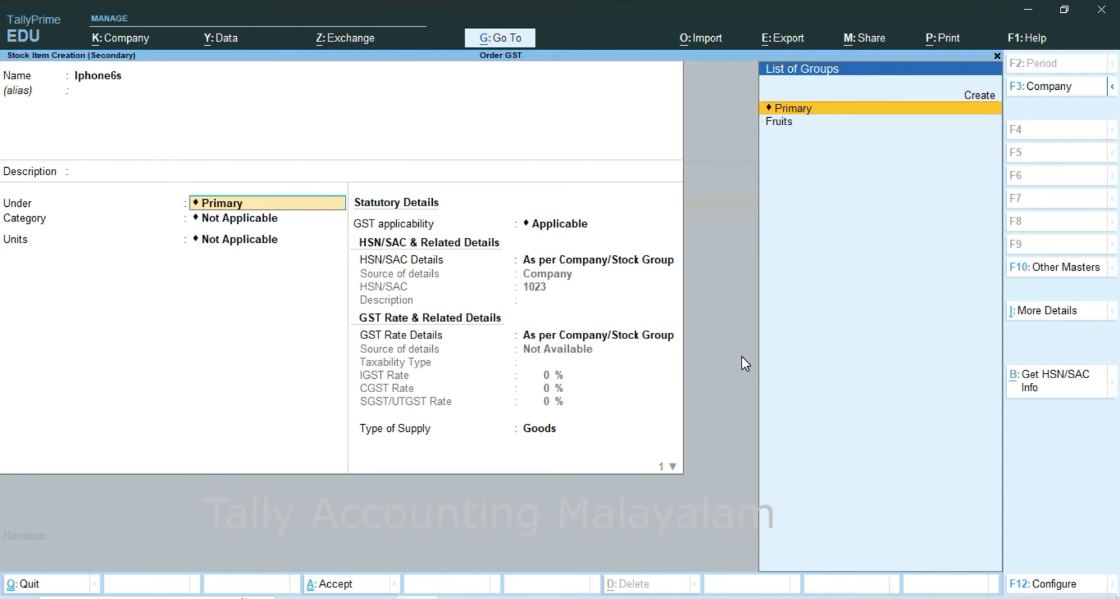
{"action": "key", "text": "Return"}
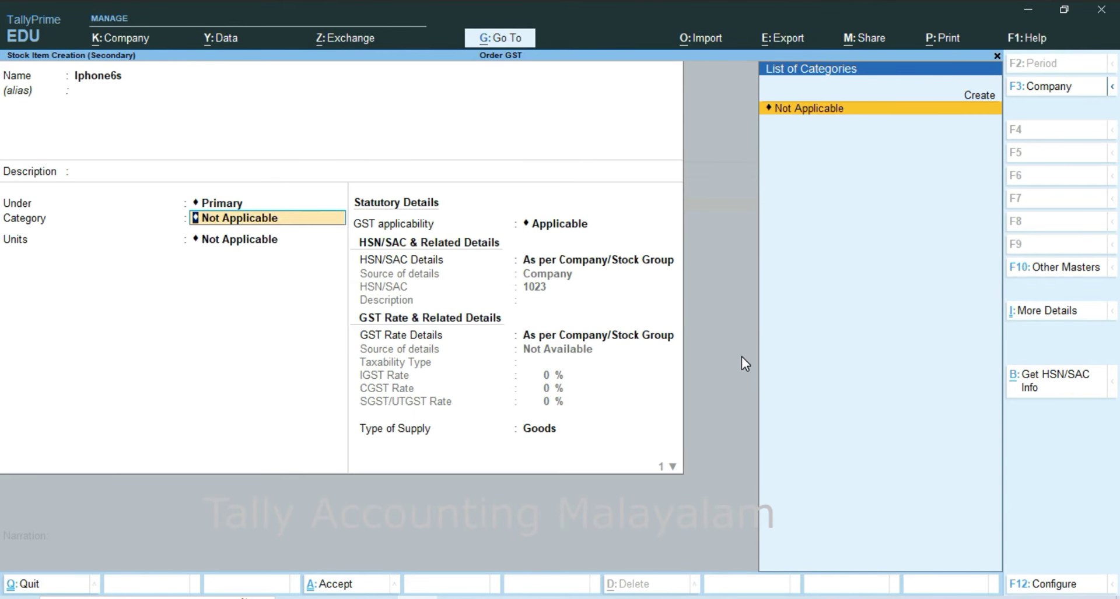
{"action": "key", "text": "Return"}
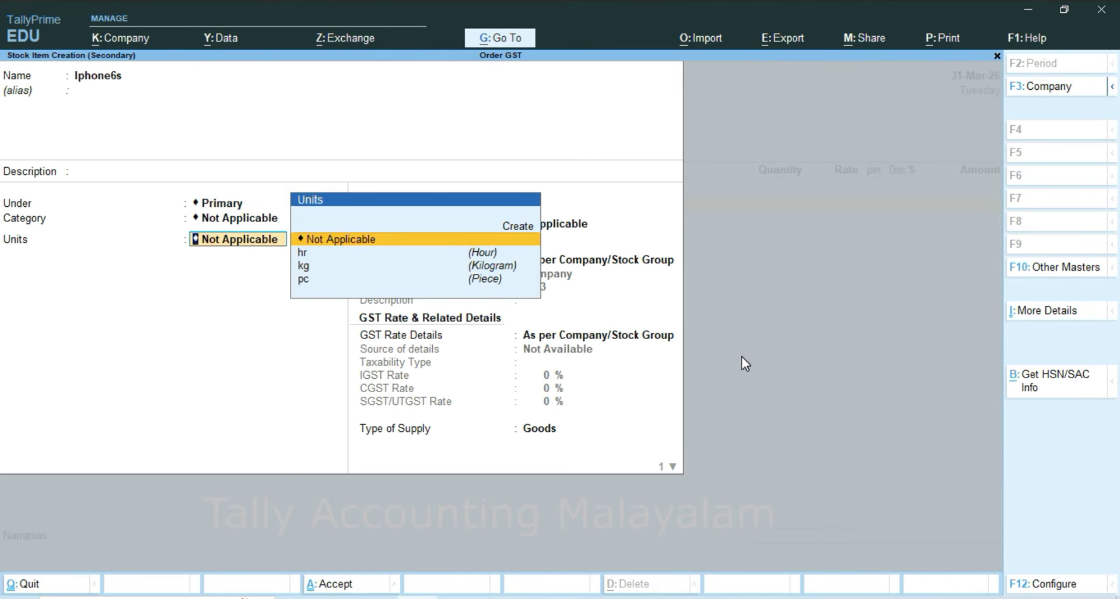
- Choose pc (Piece) as the unit of measurement for the Iphone6s stock item
{"action": "key", "text": "Down"}
{"action": "key", "text": "Down"}
{"action": "key", "text": "Down"}
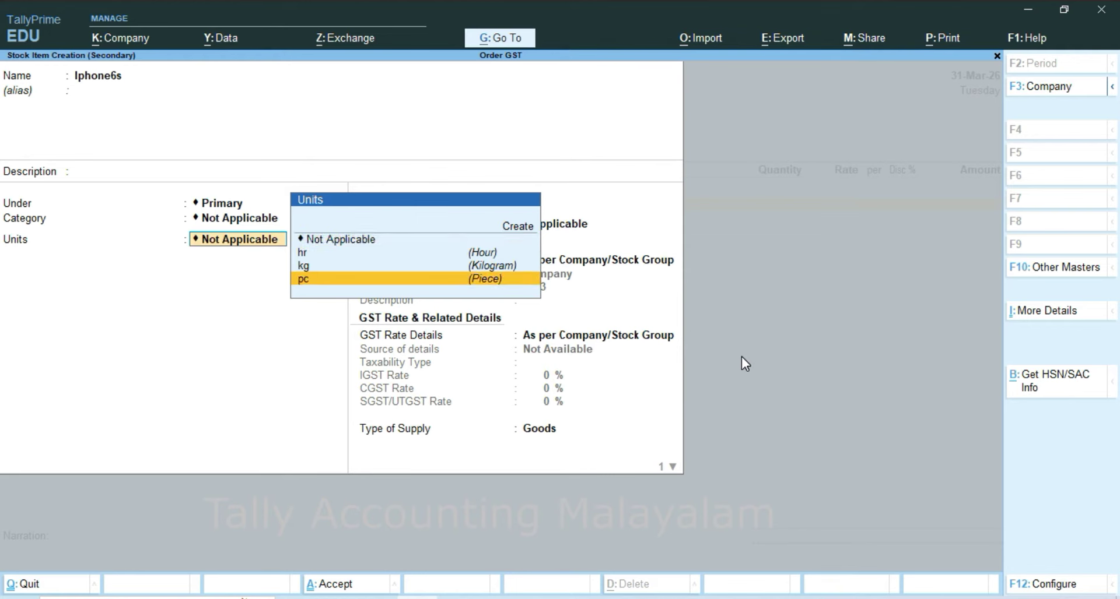
{"action": "key", "text": "Return"}
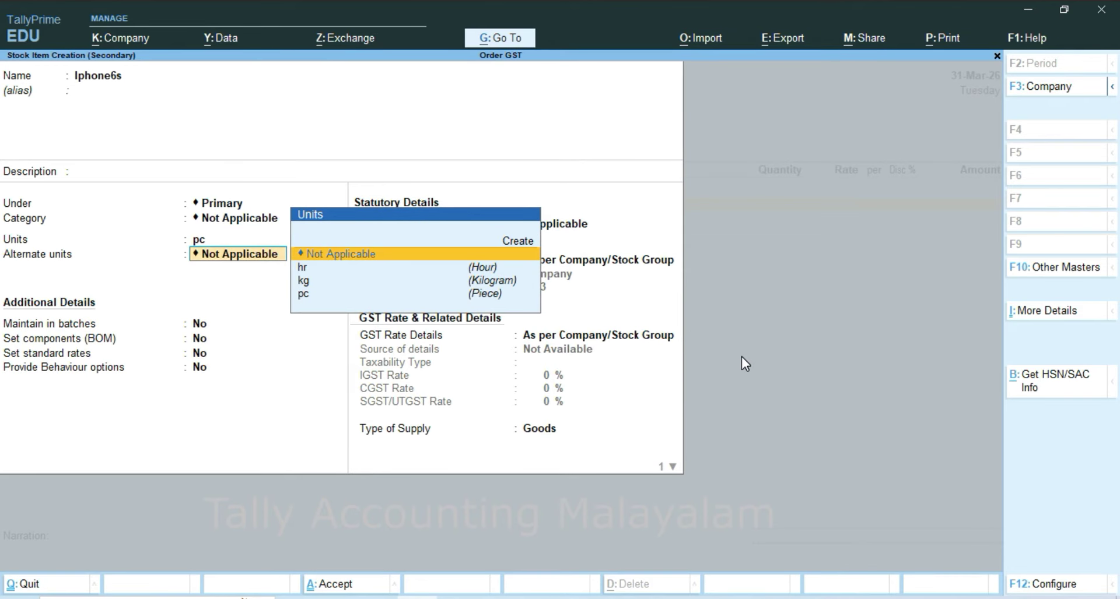
- Open the pc unit's alteration form, review its formal name, Unit Quantity Code and decimal places, and accept it
{"action": "key", "text": "BackSpace"}
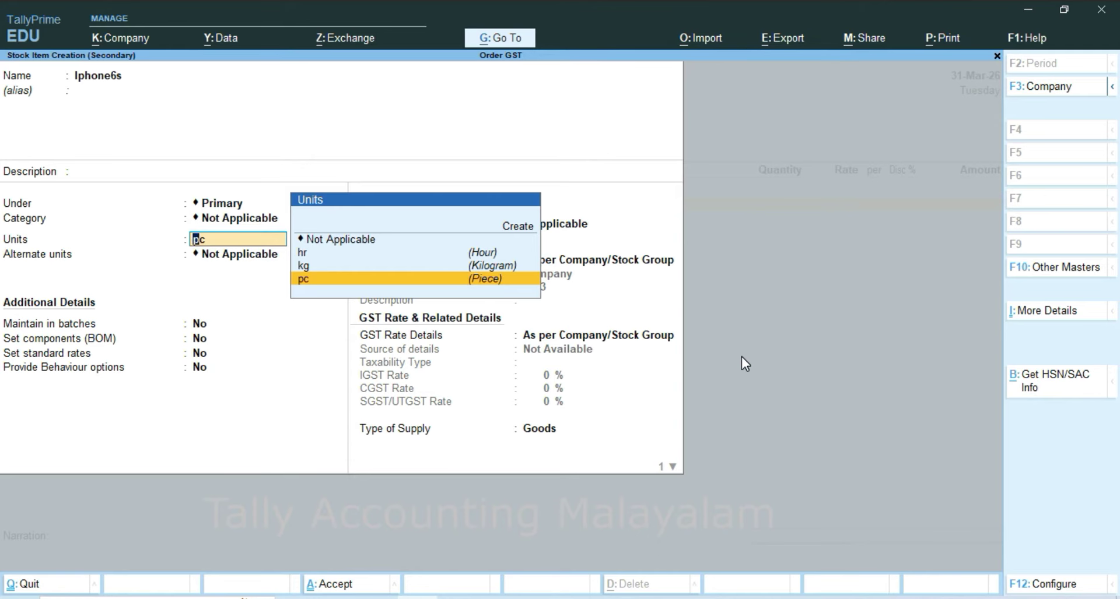
{"action": "key", "text": "ctrl+Return"}
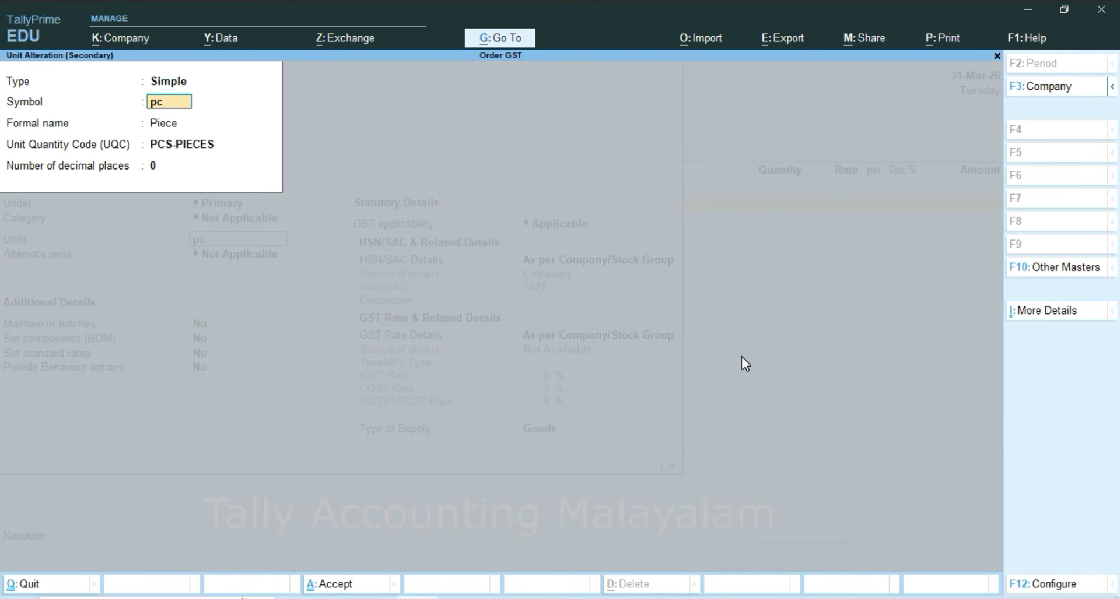
{"action": "key", "text": "Return"}
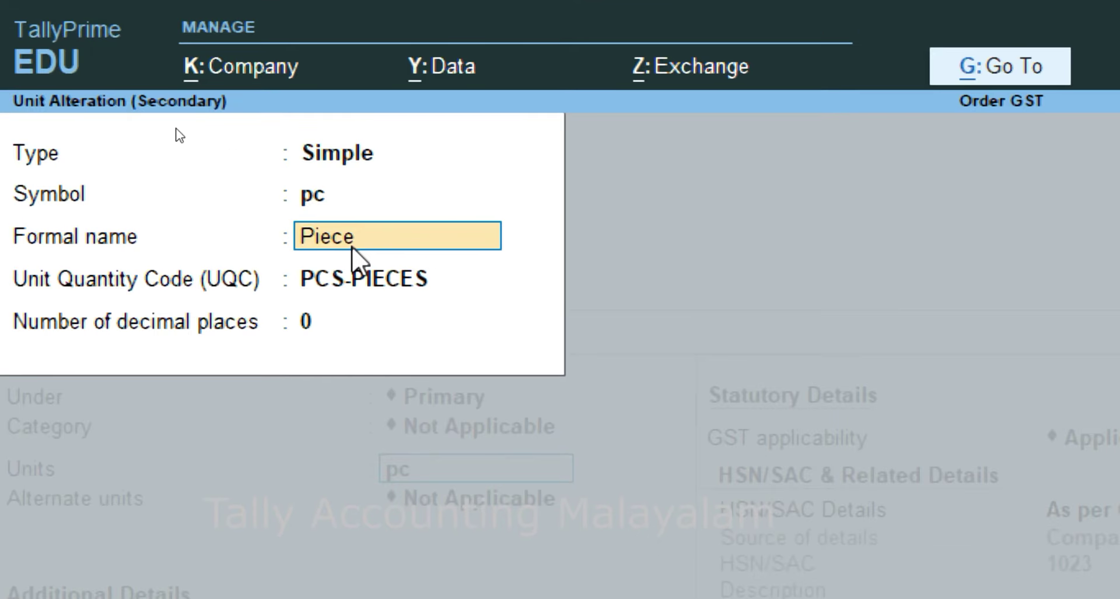
{"action": "key", "text": "Return"}
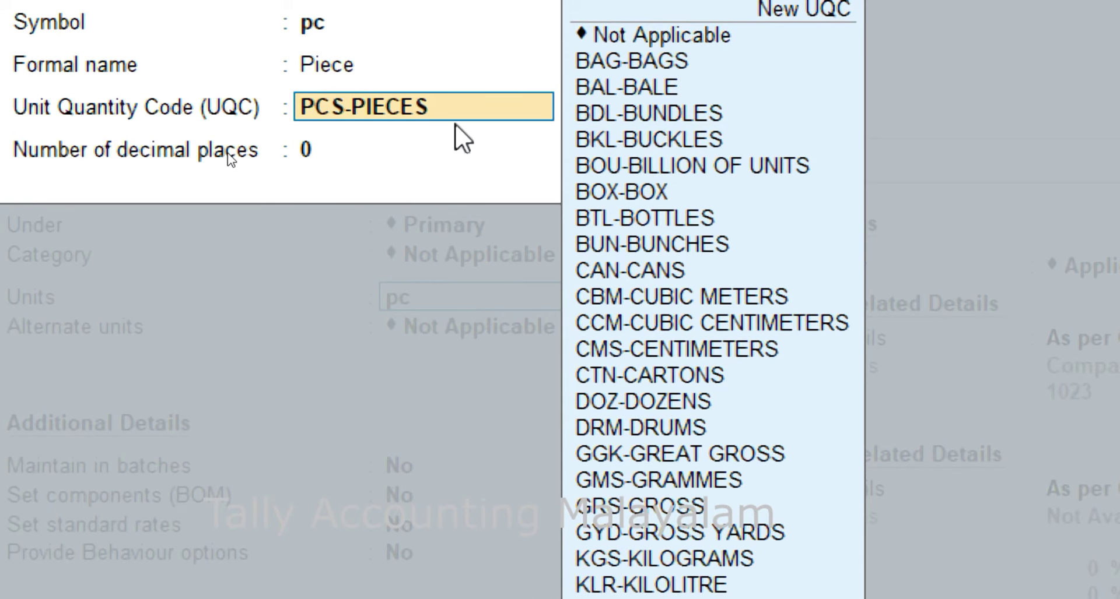
{"action": "key", "text": "Return"}
{"action": "key", "text": "Return"}
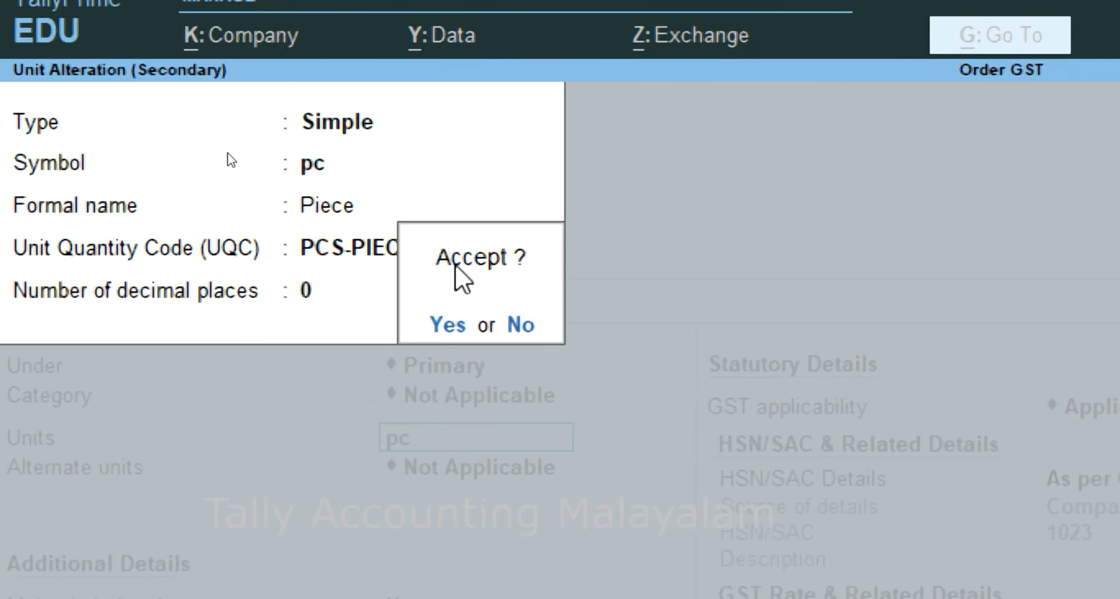
{"action": "key", "text": "Return"}
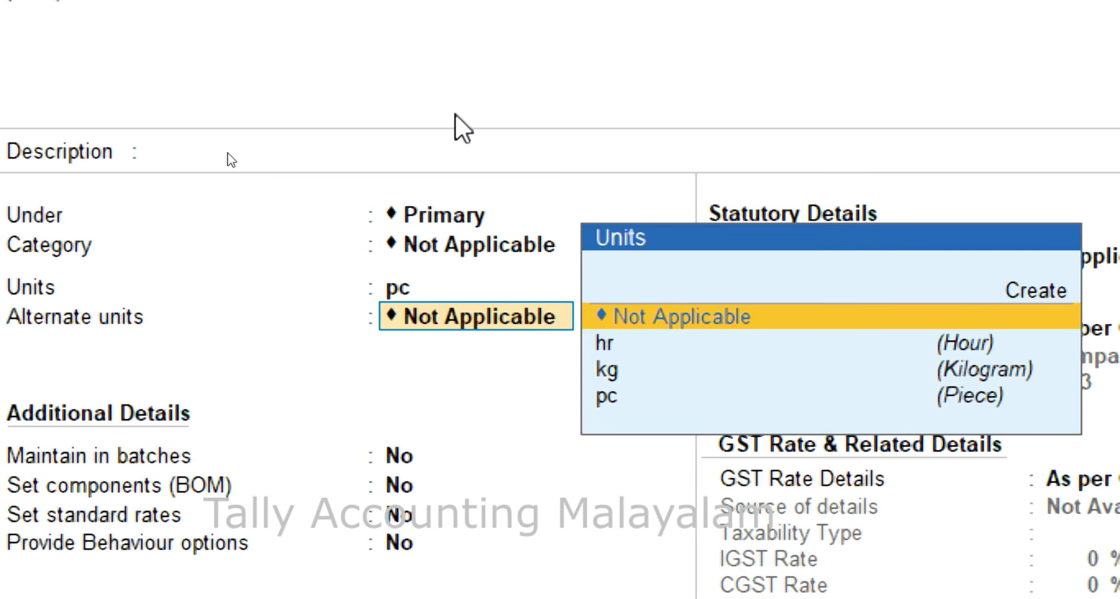
- Keep alternate units at Not Applicable and batches, components, standard rates and behaviour options at No for the stock item
{"action": "key", "text": "Return"}
{"action": "key", "text": "Return"}
{"action": "key", "text": "Return"}
{"action": "key", "text": "Return"}
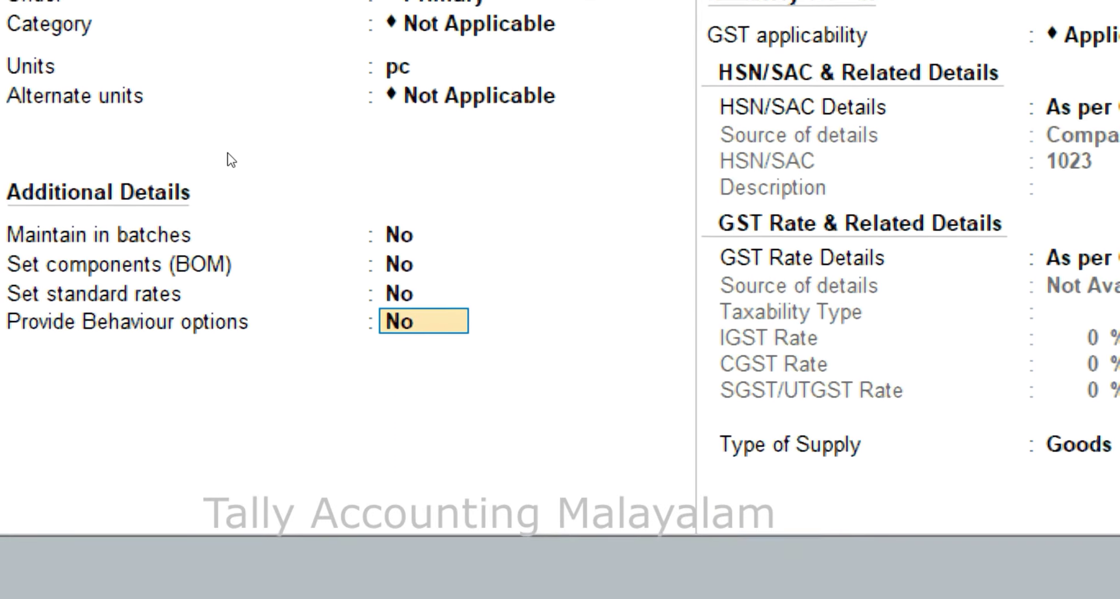
{"action": "key", "text": "Return"}
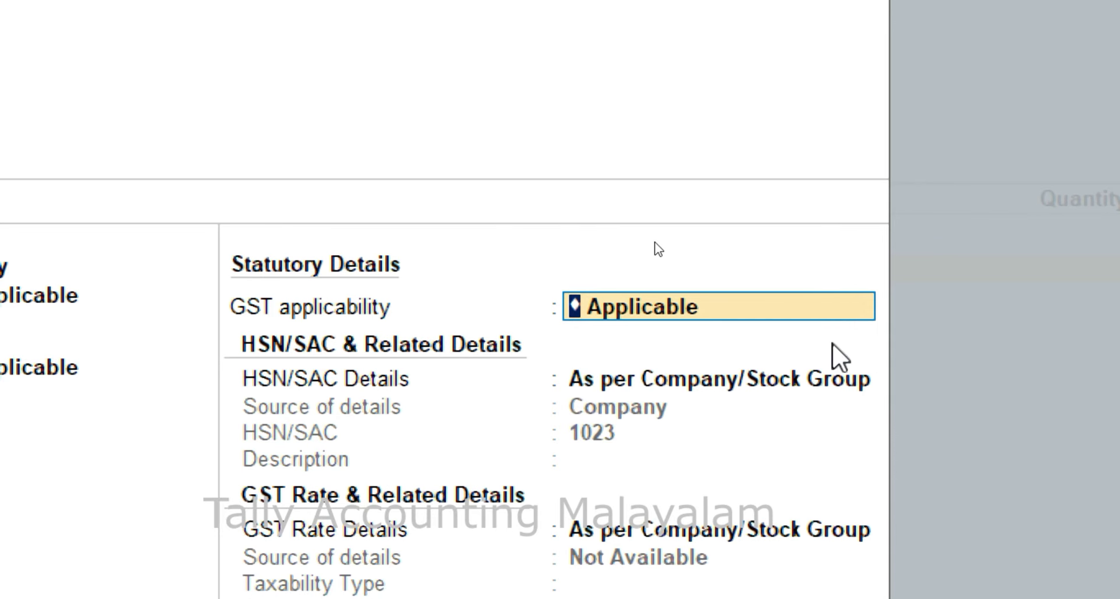
- Keep GST applicability at Applicable, set HSN/SAC details to Specify Details Here with code 123, and leave the description blank
{"action": "key", "text": "Return"}
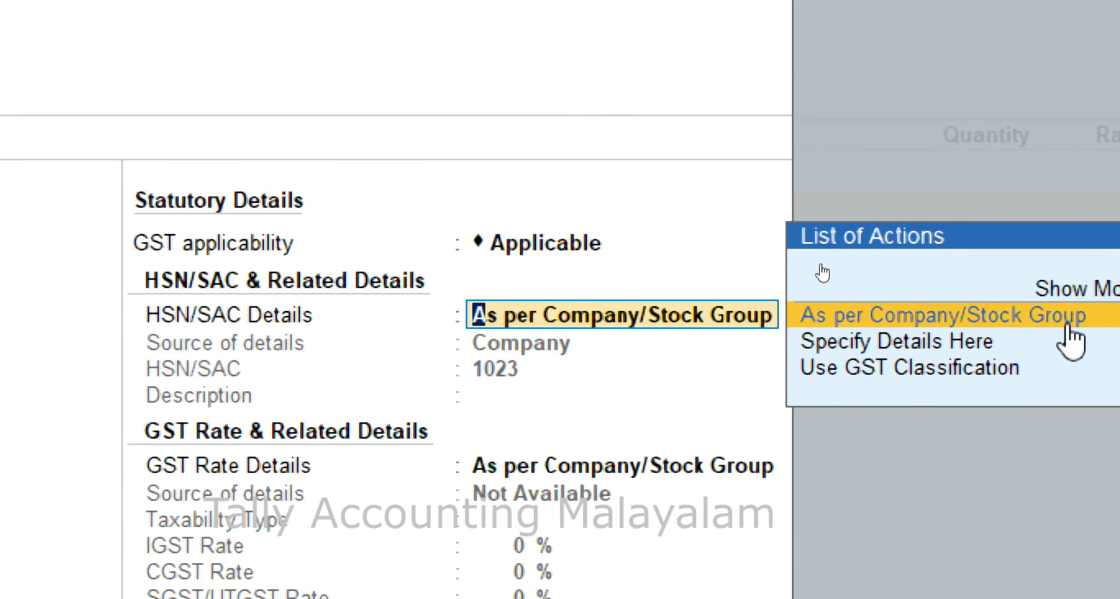
{"action": "key", "text": "Down"}
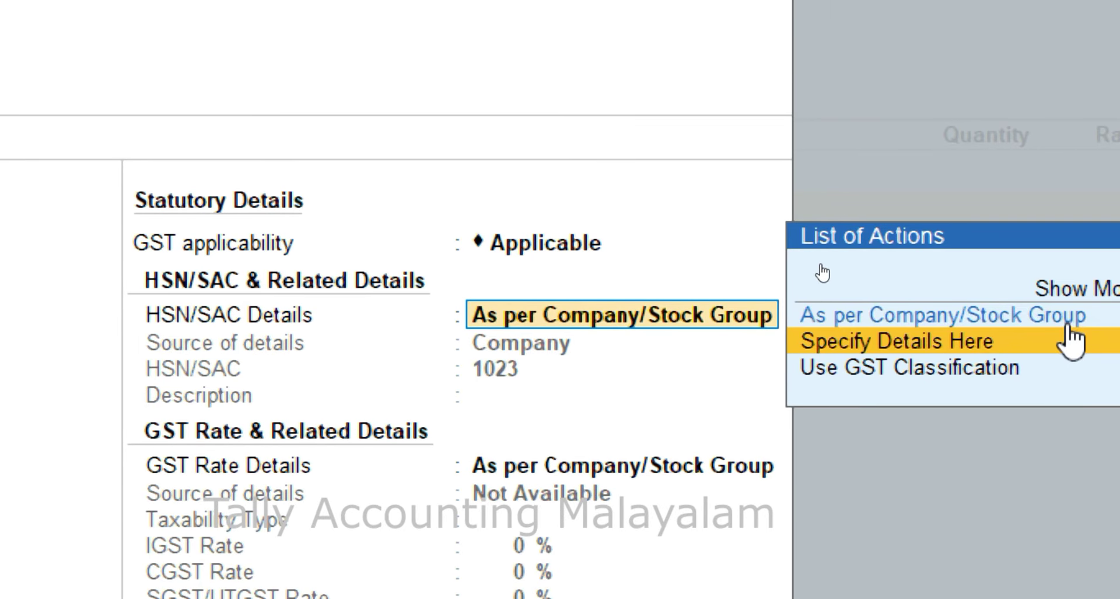
{"action": "key", "text": "Return"}
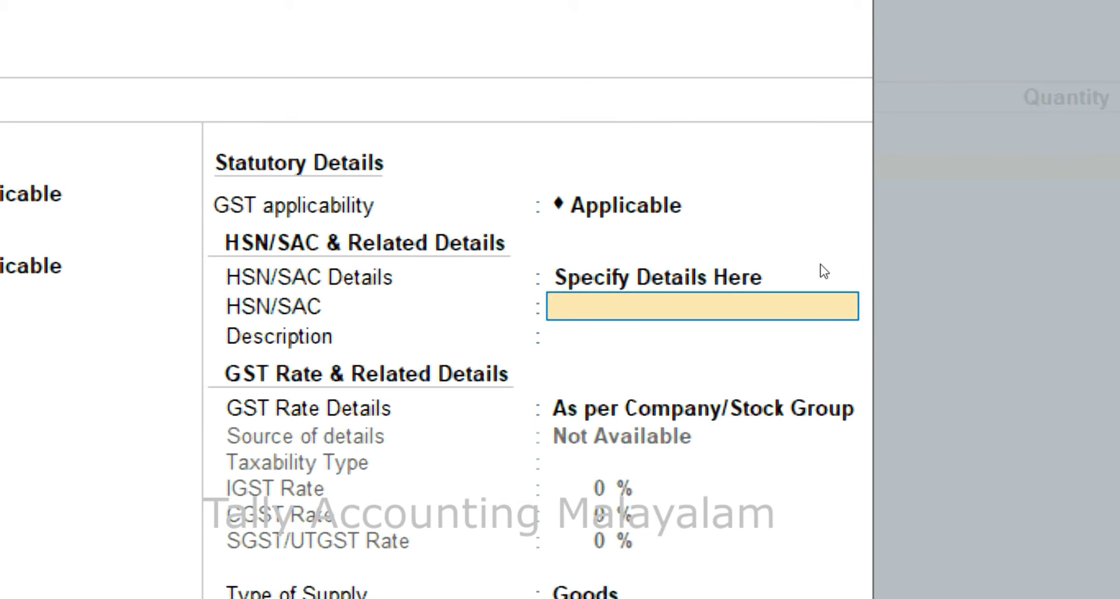
{"action": "type", "text": "123"}
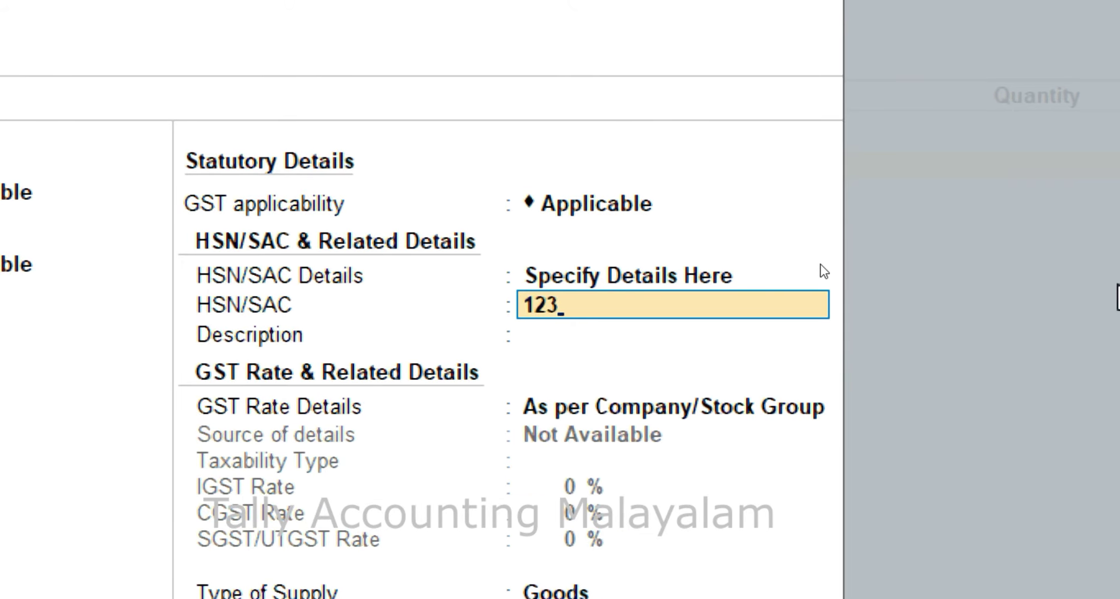
{"action": "key", "text": "Return"}
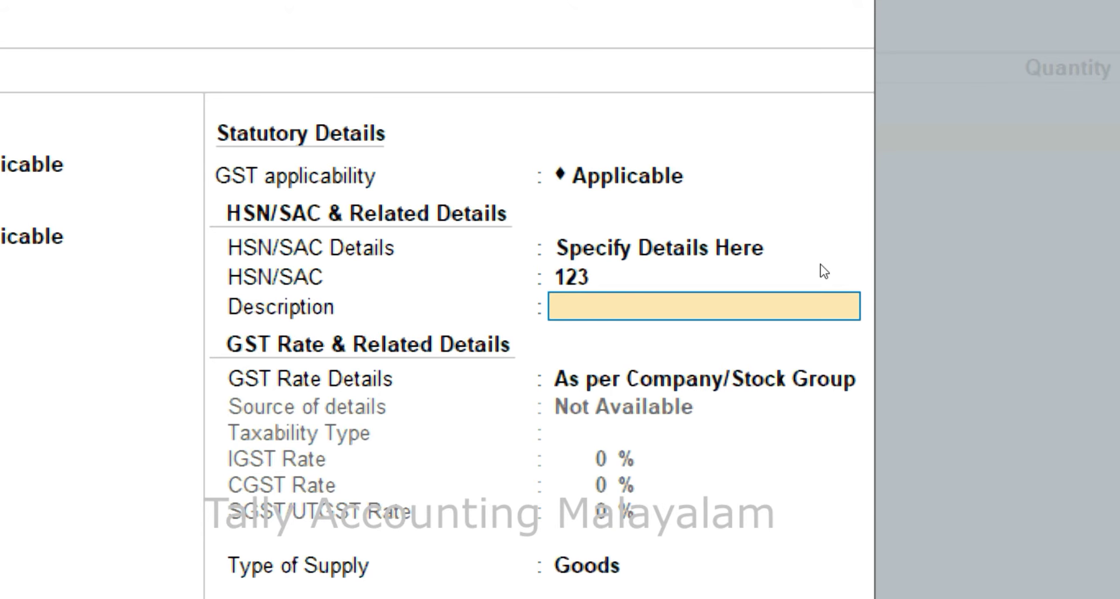
{"action": "key", "text": "Return"}
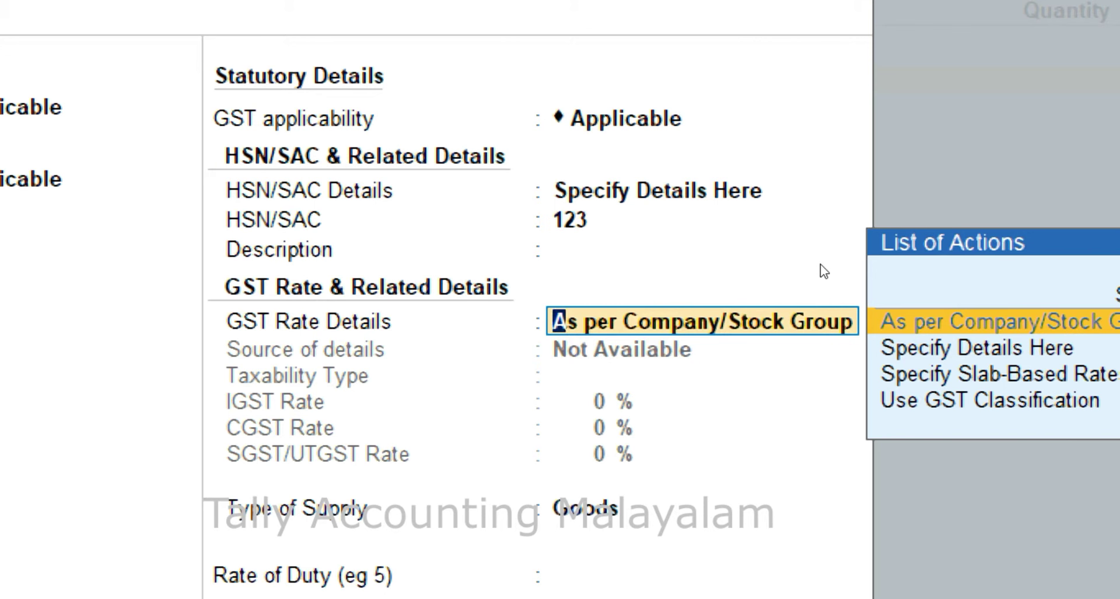
- Set the item's GST rate details to Specify Details Here, with taxability type Taxable and an IGST rate of 18%
{"action": "key", "text": "Down"}
{"action": "key", "text": "Return"}
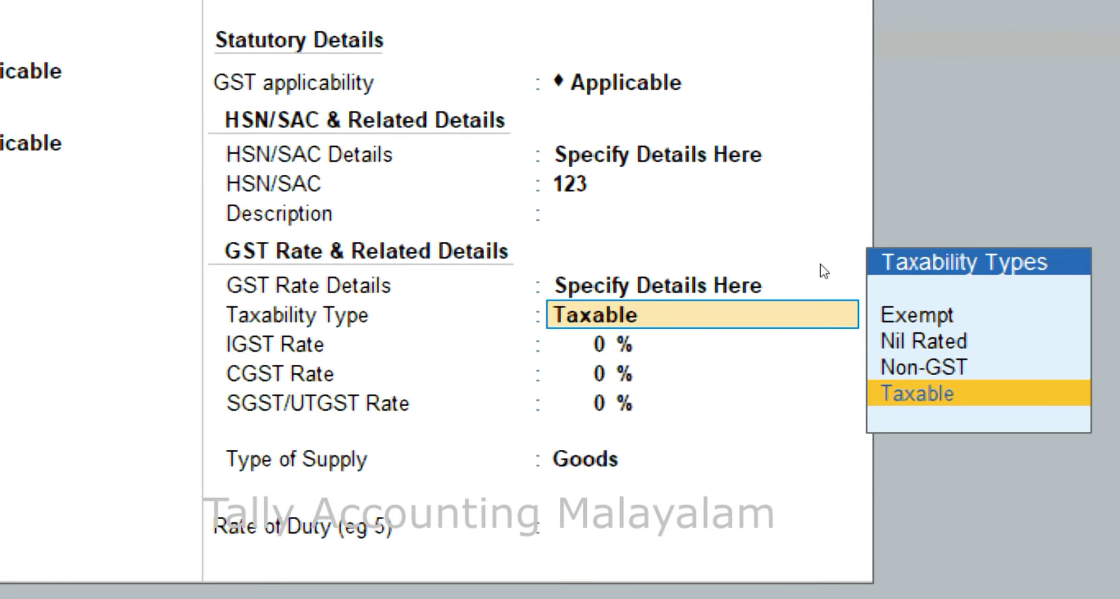
{"action": "key", "text": "Return"}
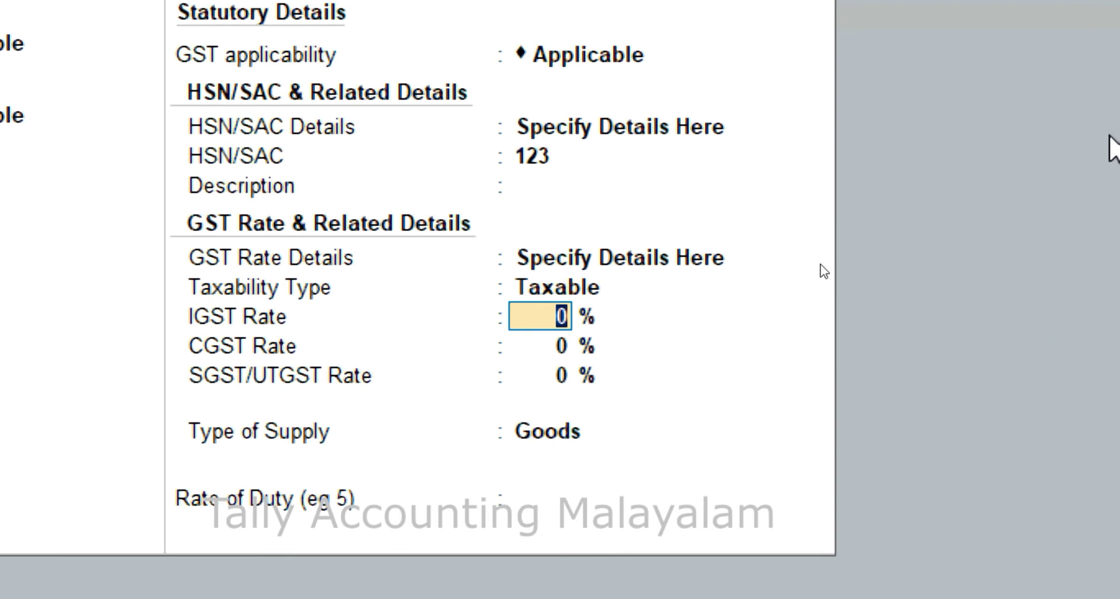
{"action": "type", "text": "18"}
{"action": "key", "text": "Return"}
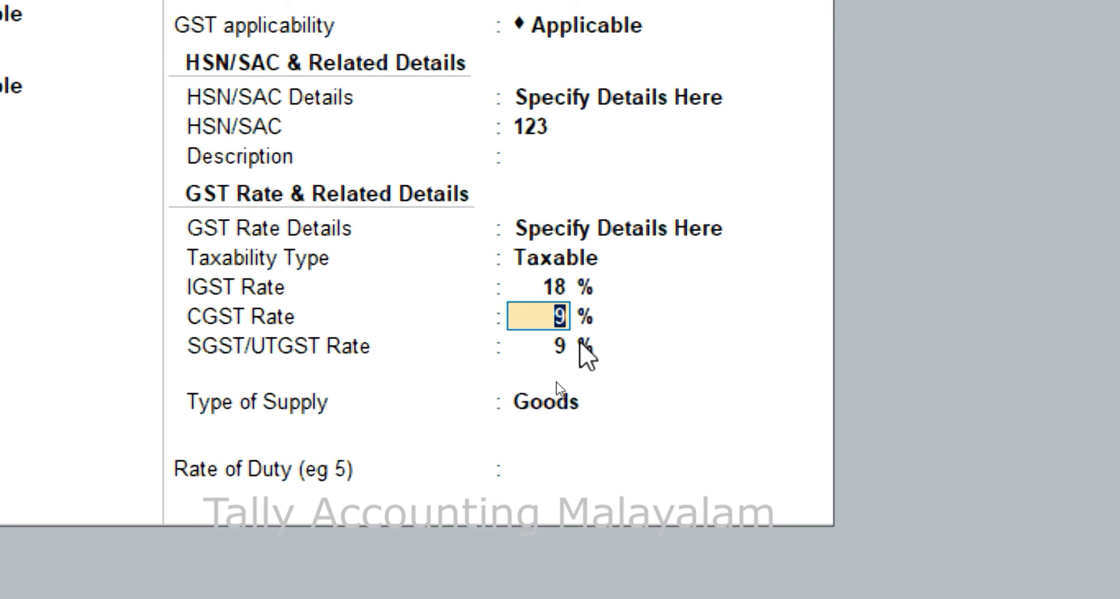
- Examine the stock item configuration through its general, inventory and GST options up to the tax rate breakup setting
{"action": "key", "text": "F12"}
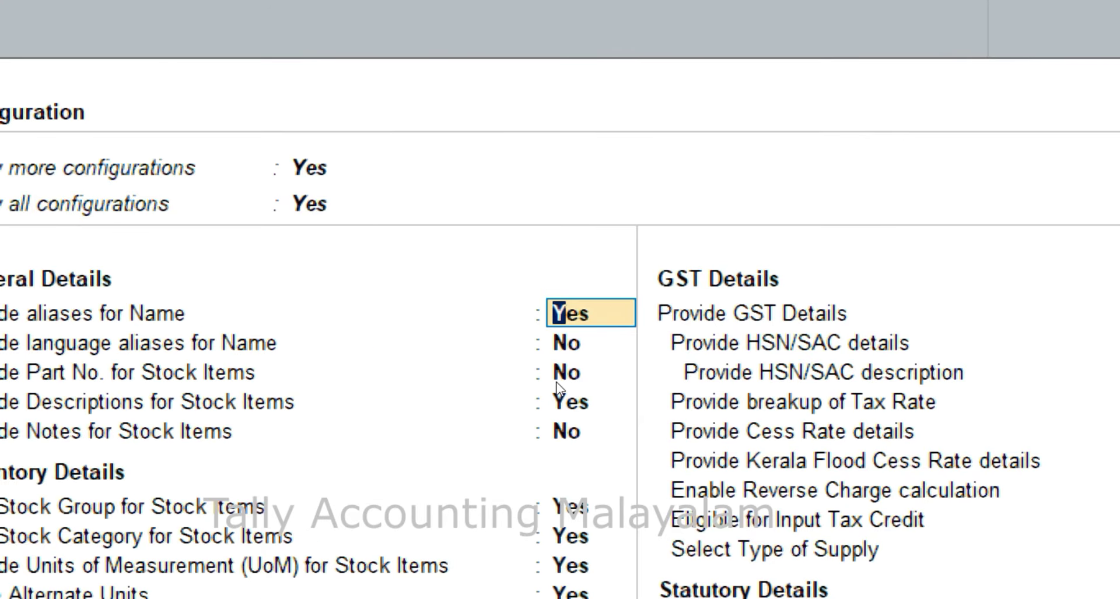
{"action": "key", "text": "Down"}
{"action": "key", "text": "Down"}
{"action": "key", "text": "Down"}
{"action": "key", "text": "Down"}
{"action": "key", "text": "Down"}
{"action": "key", "text": "Down"}
{"action": "key", "text": "Down"}
{"action": "key", "text": "Down"}
{"action": "key", "text": "Down"}
{"action": "key", "text": "Down"}
{"action": "key", "text": "Down"}
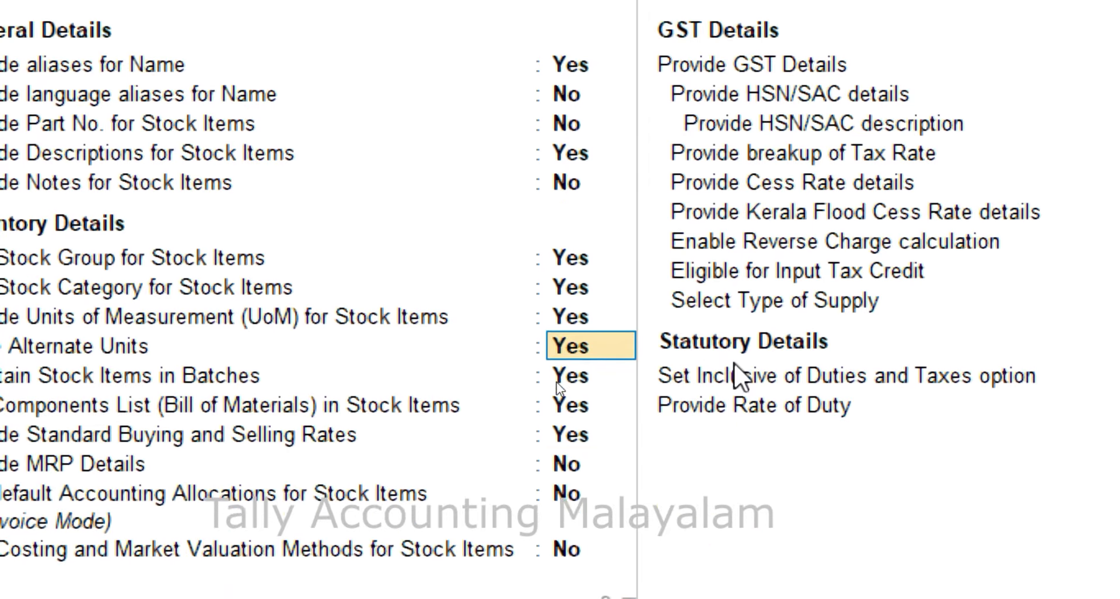
{"action": "key", "text": "Down"}
{"action": "key", "text": "Down"}
{"action": "key", "text": "Down"}
{"action": "key", "text": "Down"}
{"action": "key", "text": "Down"}
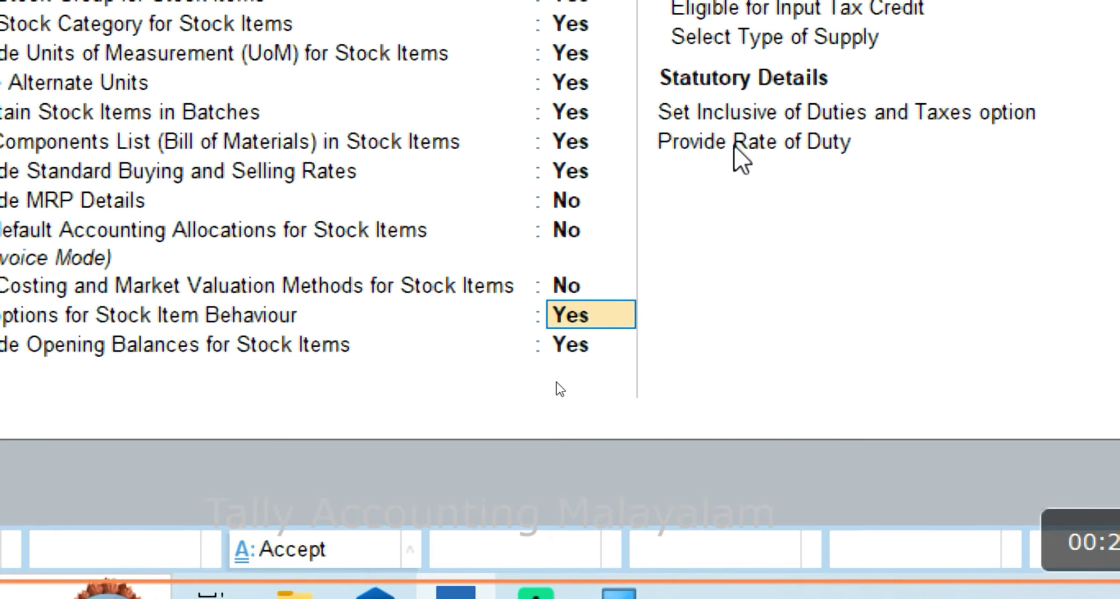
{"action": "key", "text": "Down"}
{"action": "key", "text": "Down"}
{"action": "key", "text": "Down"}
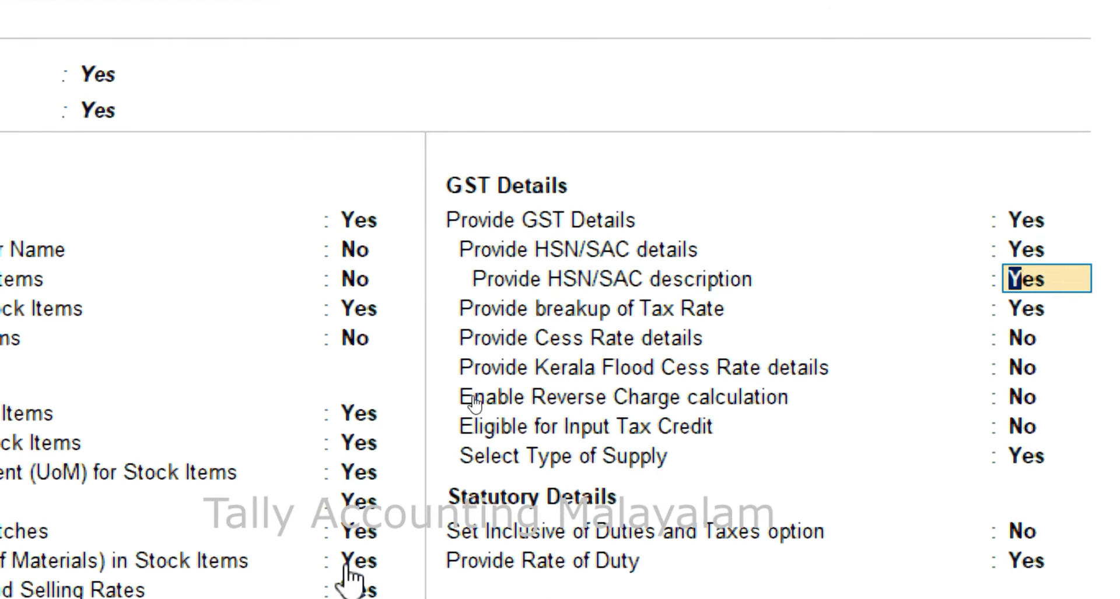
{"action": "key", "text": "Down"}
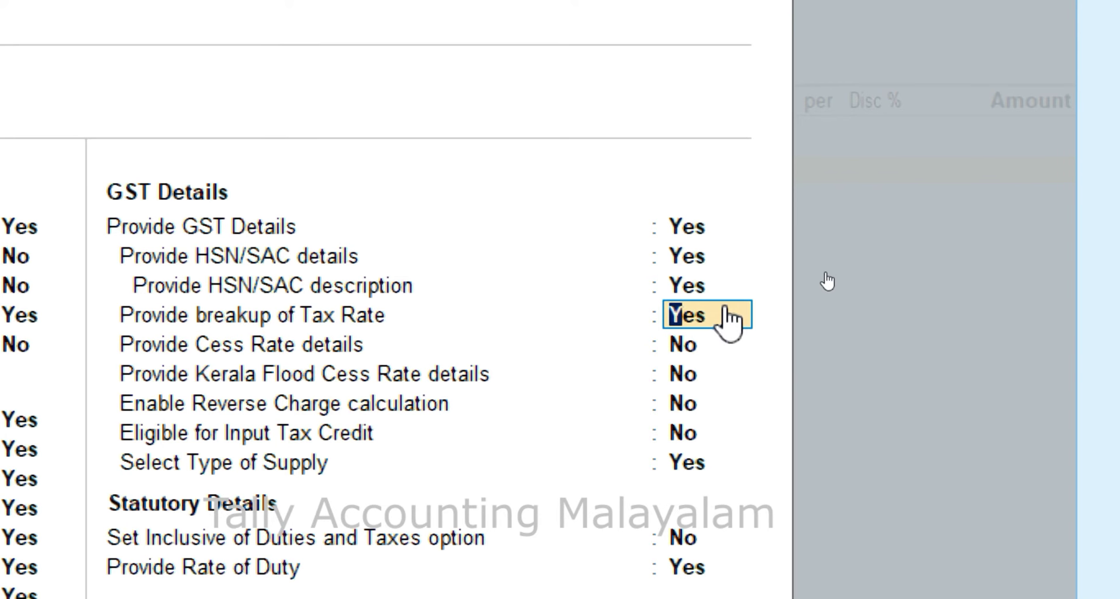
{"action": "key", "text": "BackSpace"}
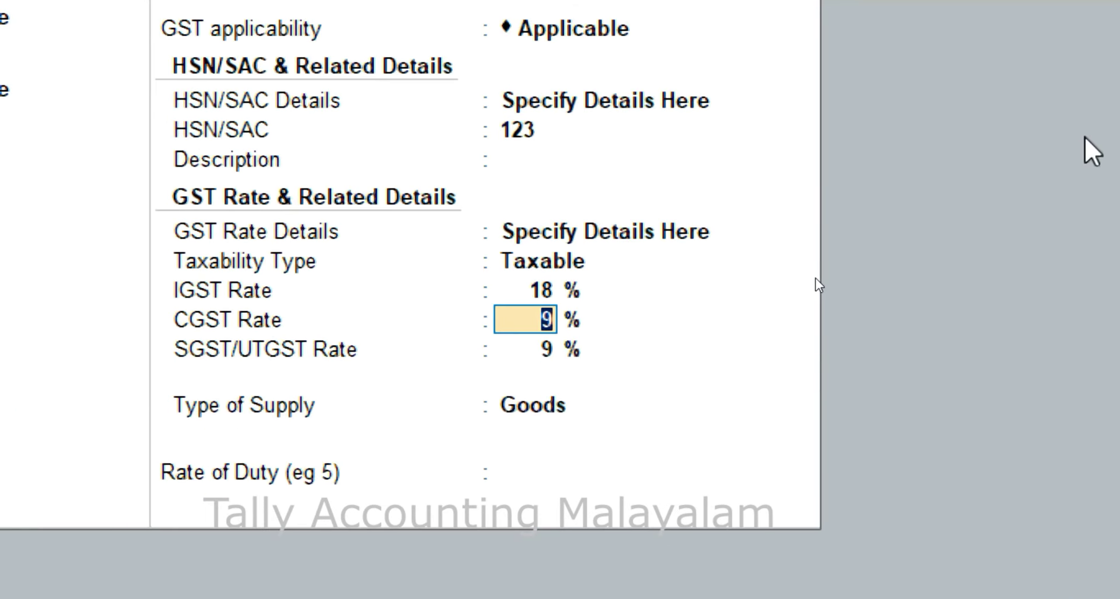
- Keep the item's CGST and SGST/UTGST rates at 9% and its supply type at Goods, and save the stock item
{"action": "key", "text": "Return"}
{"action": "key", "text": "Return"}
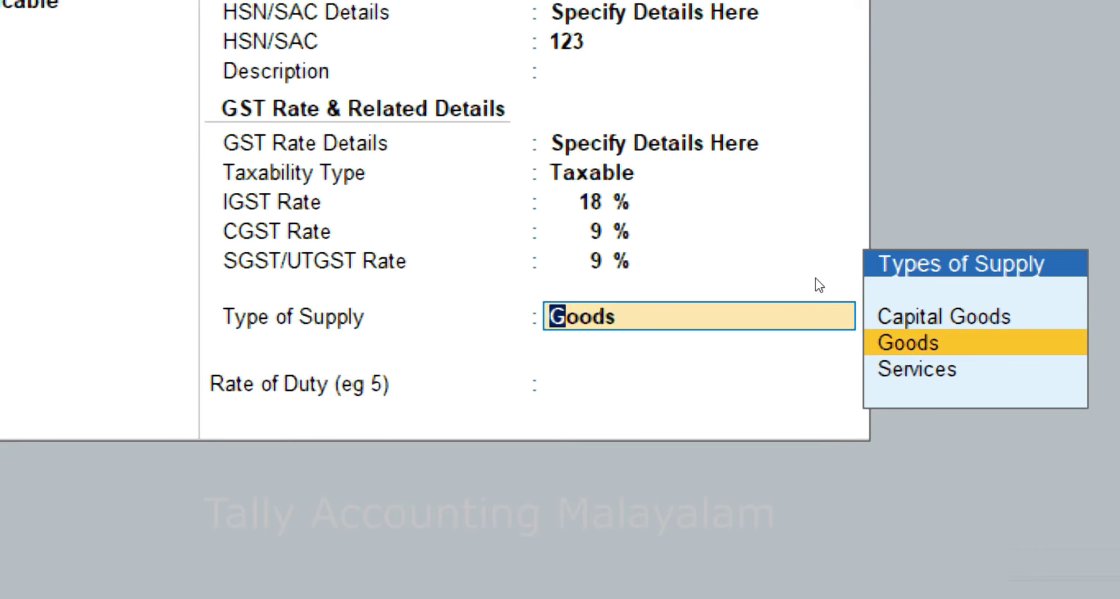
{"action": "key", "text": "Return"}
{"action": "key", "text": "Return"}
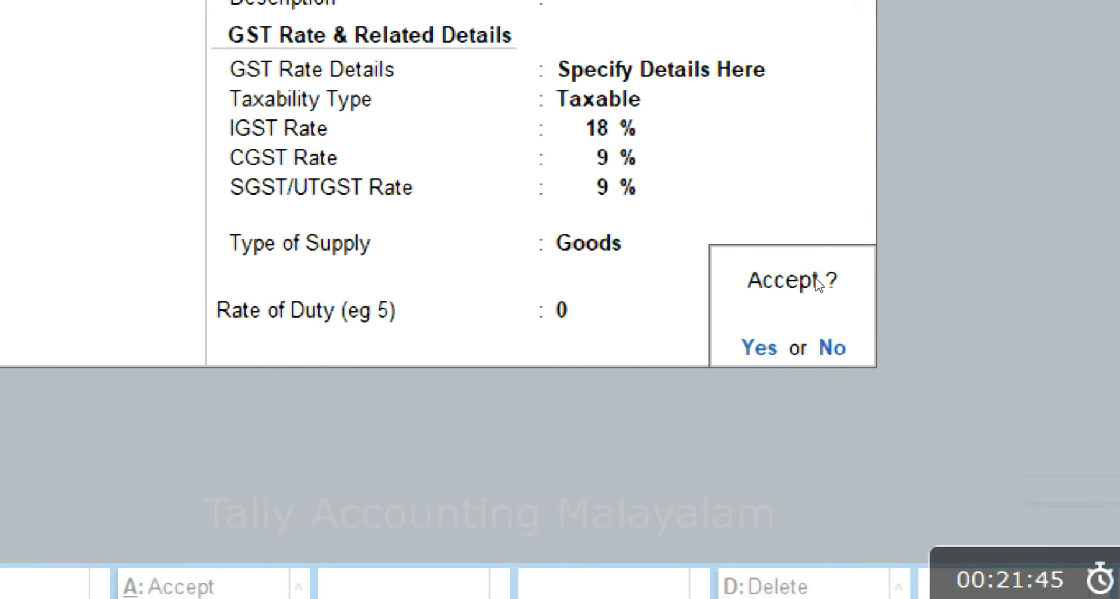
{"action": "key", "text": "Return"}
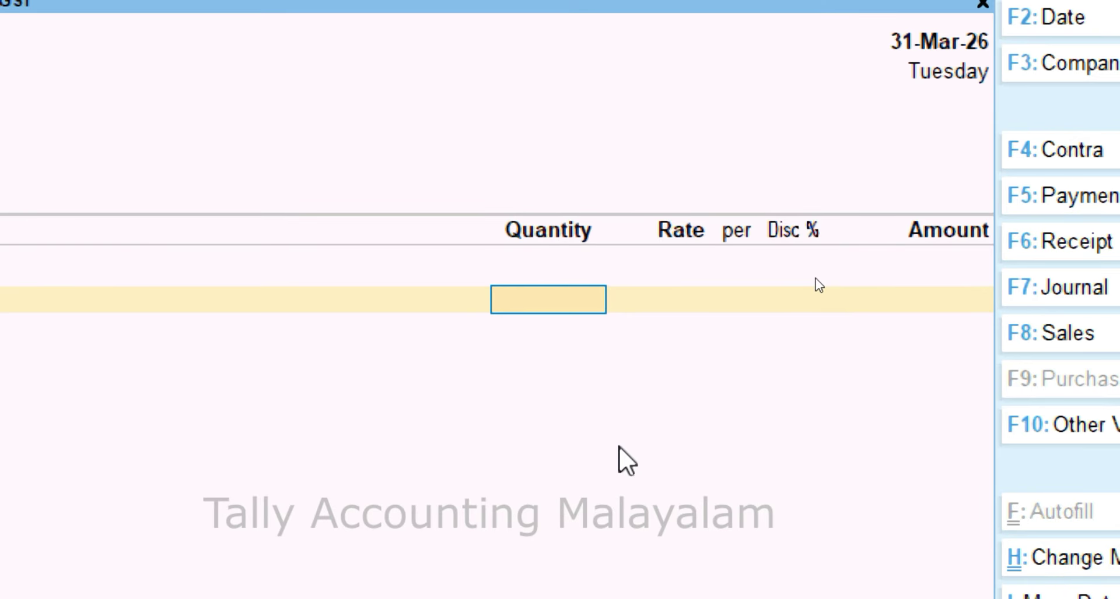
- Enter 20 pc at a rate of 45,000 per pc for the Iphone6s line of the purchase invoice
{"action": "key", "text": "Return"}
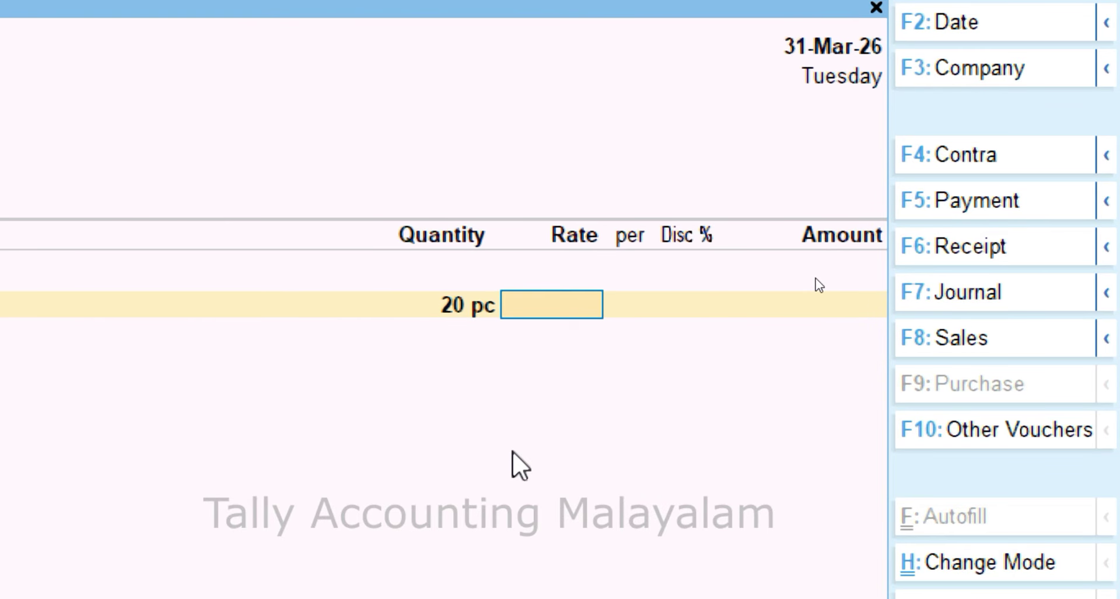
{"action": "type", "text": "45000"}
{"action": "key", "text": "Return"}
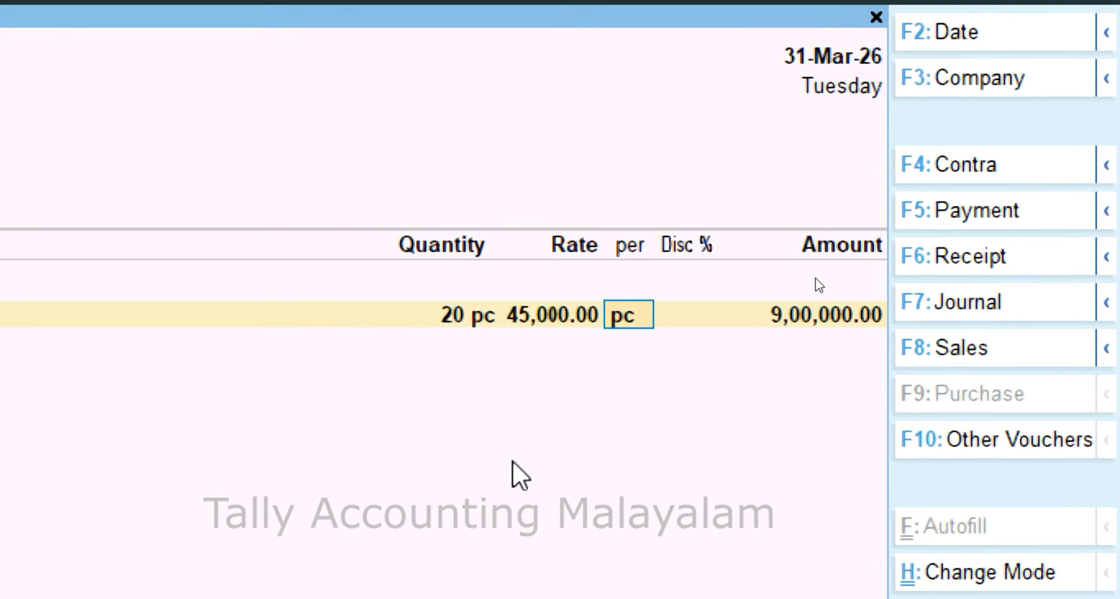
{"action": "key", "text": "Return"}
{"action": "key", "text": "Return"}
{"action": "key", "text": "Return"}
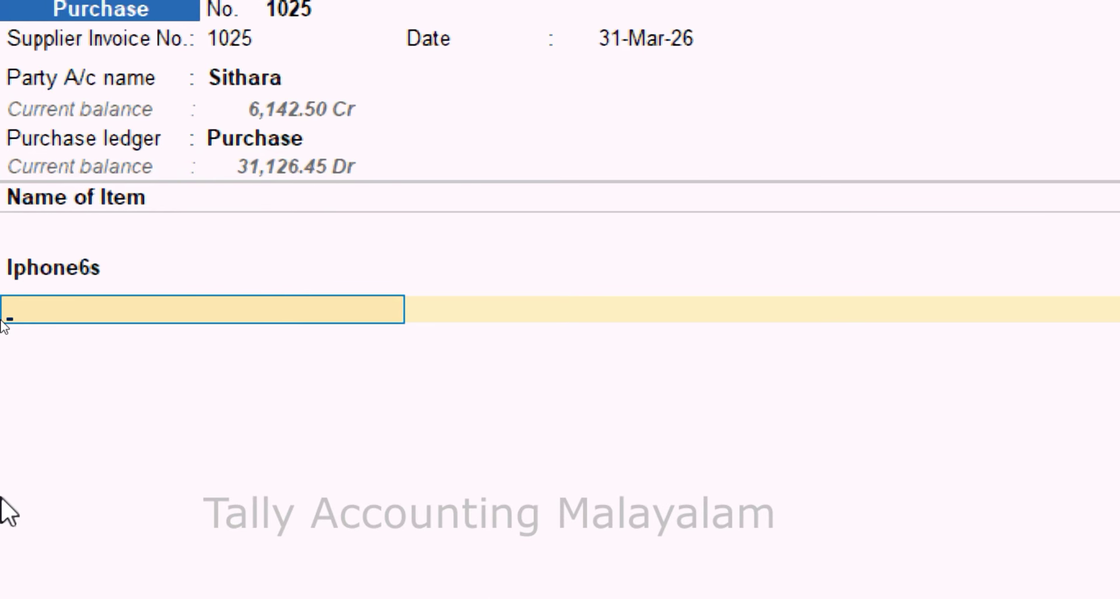
- Start a second stock item named Ihone Pro Max under Primary, with category Not Applicable and pc as its unit
{"action": "key", "text": "alt+c"}
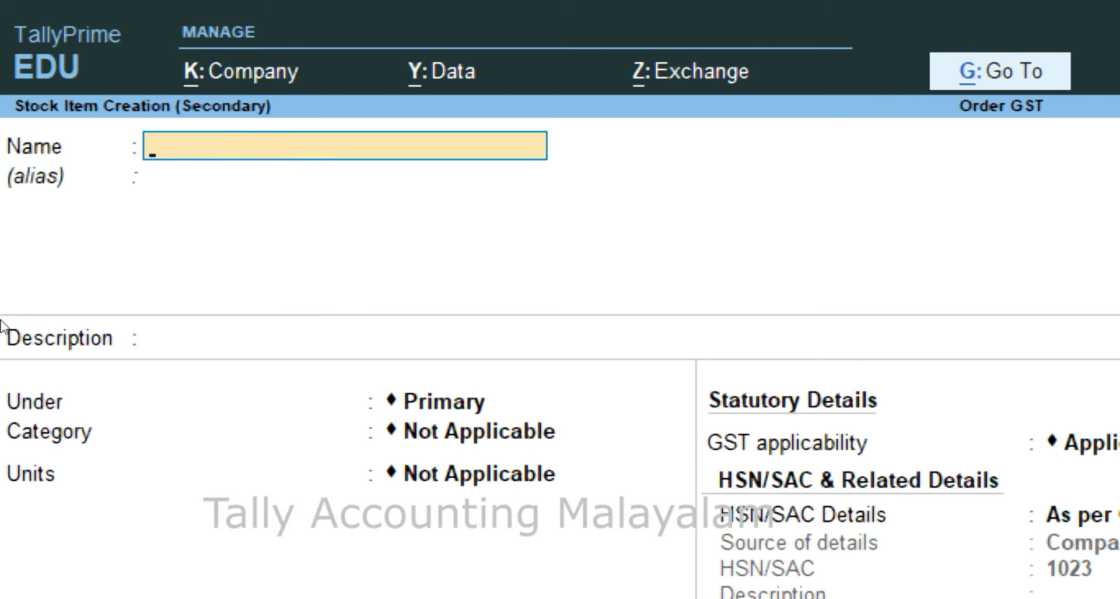
{"action": "type", "text": "Ihon"}
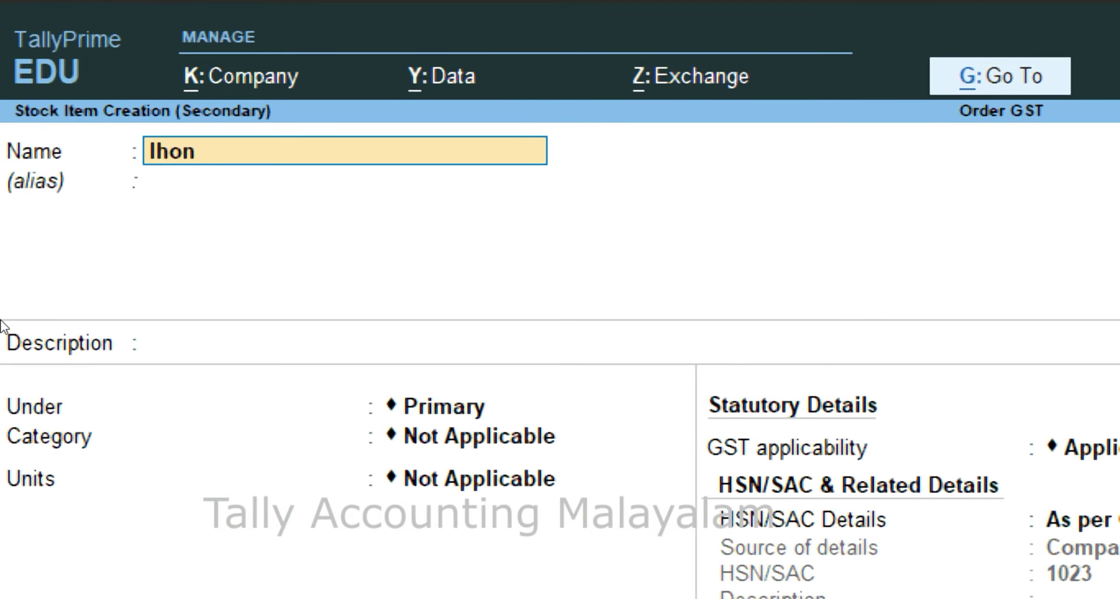
{"action": "type", "text": "e Pro Max"}
{"action": "key", "text": "Return"}
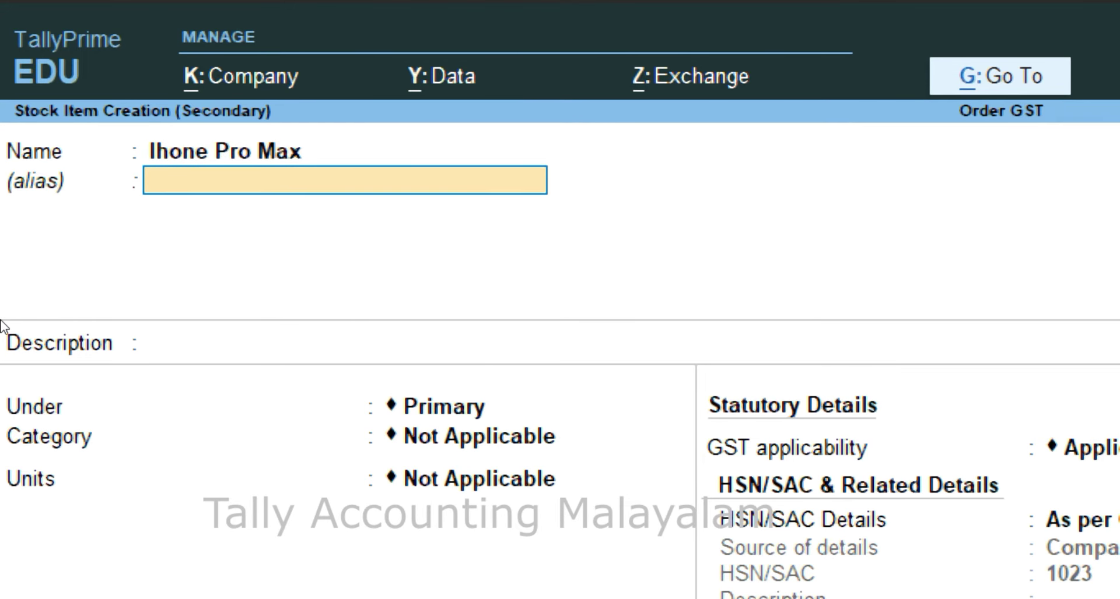
{"action": "key", "text": "Return"}
{"action": "key", "text": "Return"}
{"action": "key", "text": "Return"}
{"action": "key", "text": "Return"}
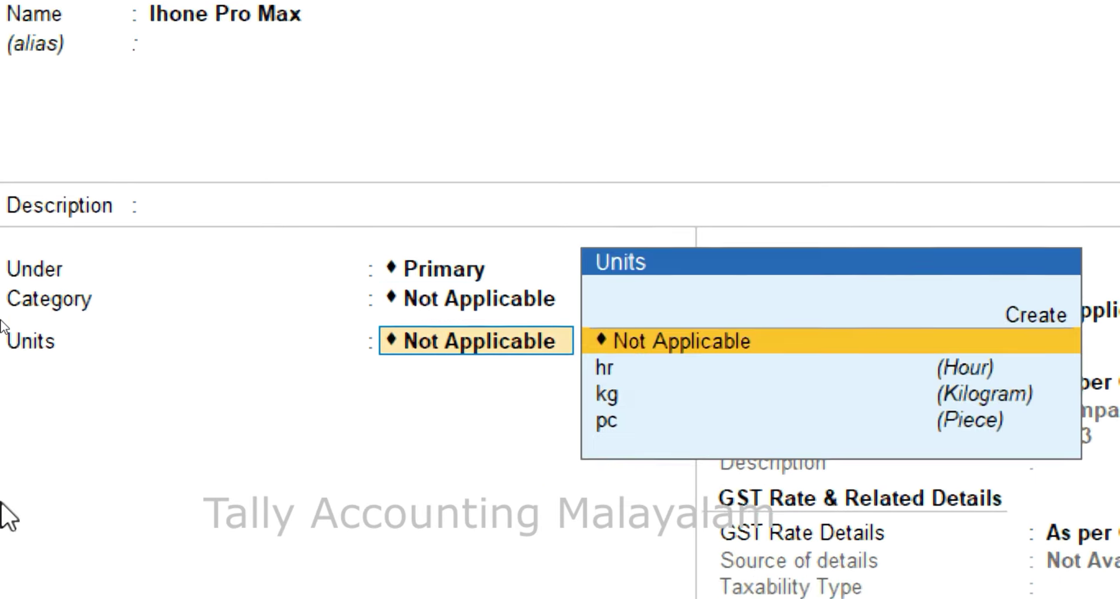
{"action": "key", "text": "Down"}
{"action": "key", "text": "Down"}
{"action": "key", "text": "Down"}
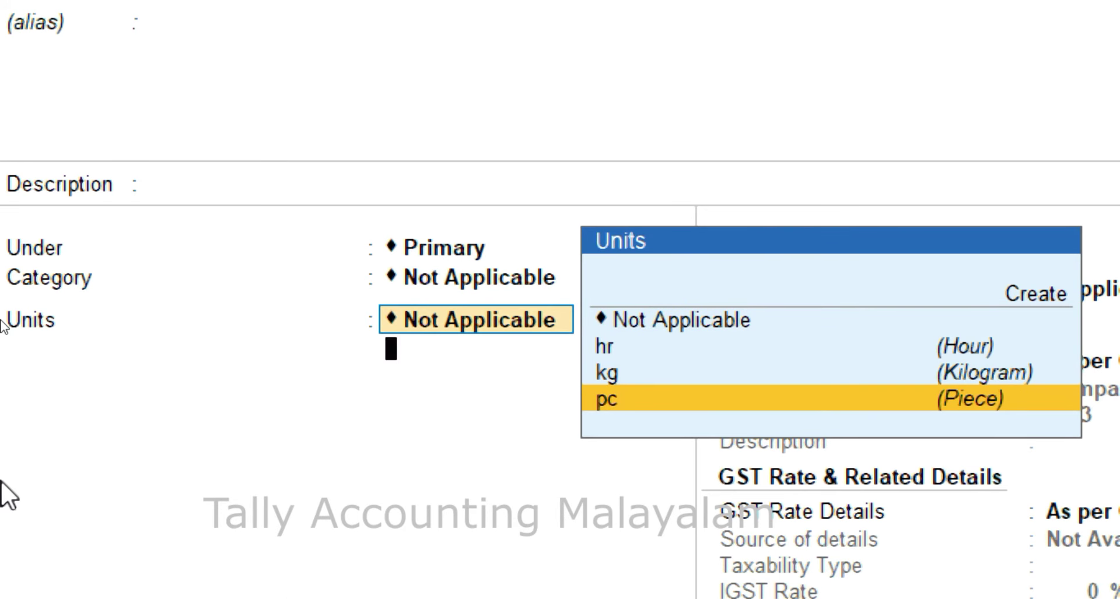
{"action": "key", "text": "Return"}
- Leave the Ihone Pro Max item's alternate units Not Applicable and its batches, components, standard rates and behaviour options at No
{"action": "key", "text": "Return"}
{"action": "key", "text": "Return"}
{"action": "key", "text": "Return"}
{"action": "key", "text": "Return"}
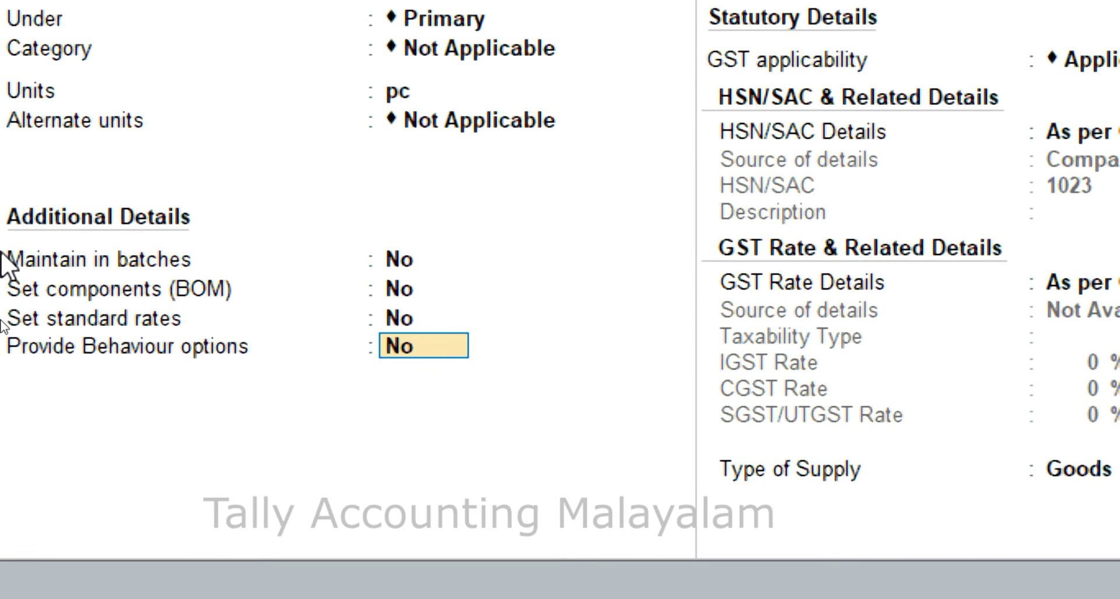
{"action": "key", "text": "Return"}
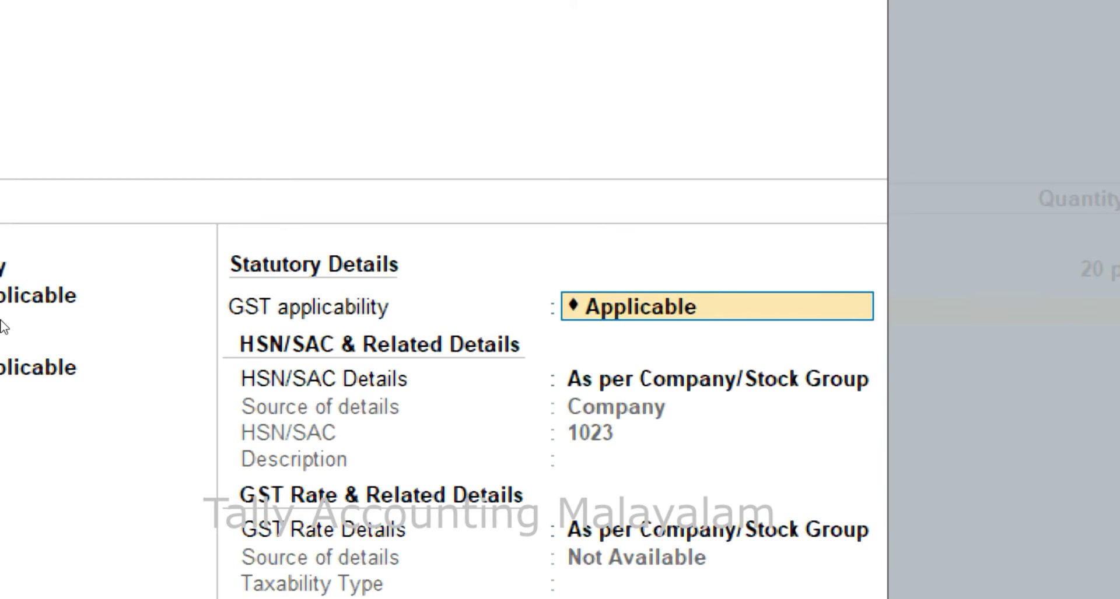
- Keep GST applicable for Ihone Pro Max and set its HSN/SAC details to Specify Details Here with code 123
{"action": "key", "text": "Return"}
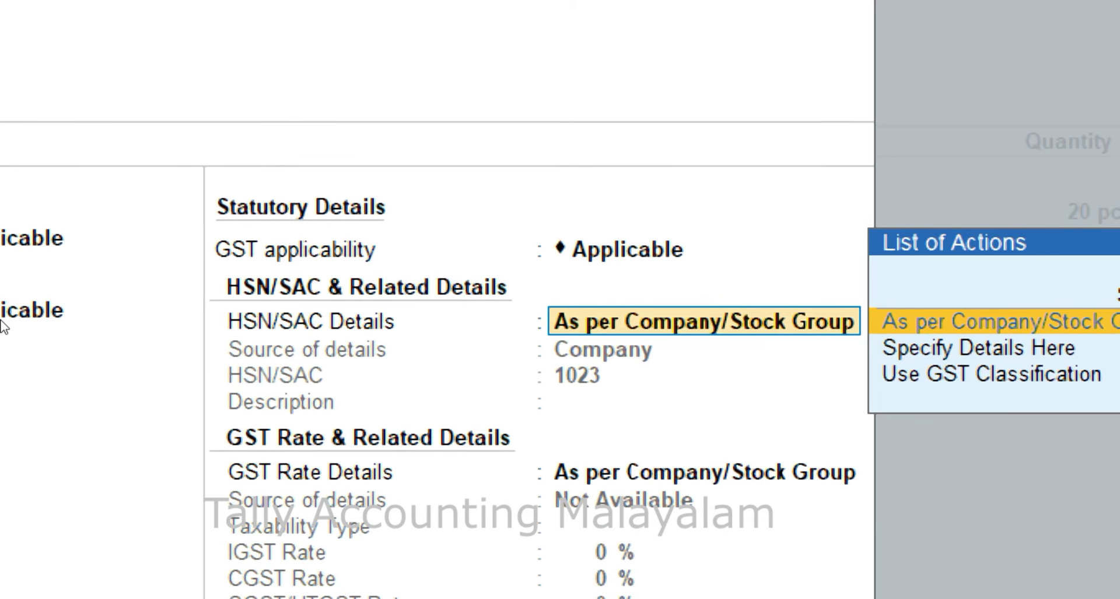
{"action": "key", "text": "Down"}
{"action": "key", "text": "Return"}
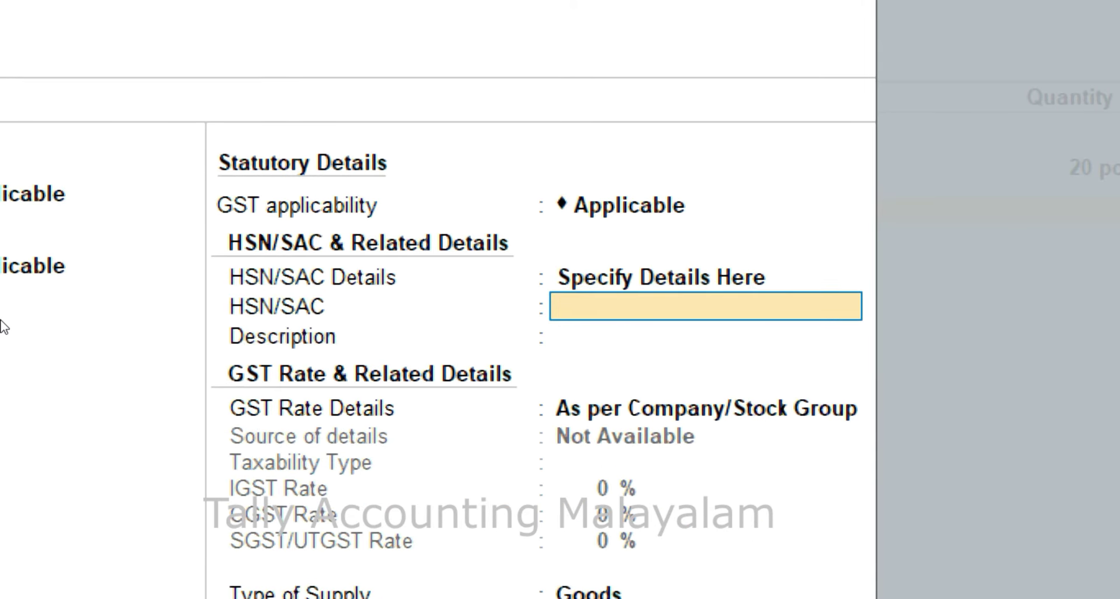
{"action": "type", "text": "123"}
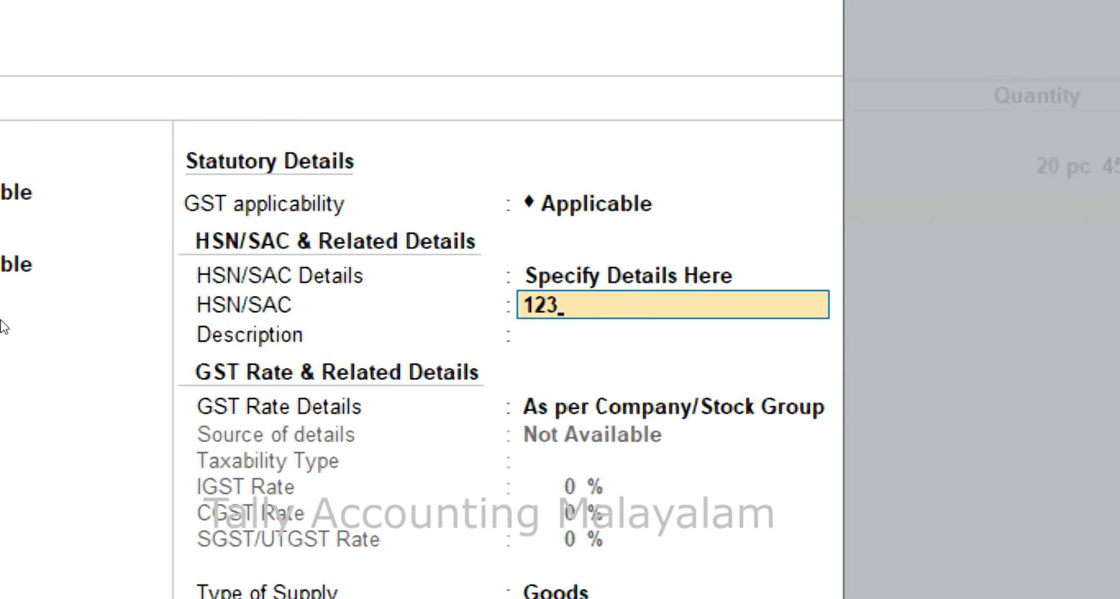
{"action": "key", "text": "Return"}
{"action": "key", "text": "Return"}
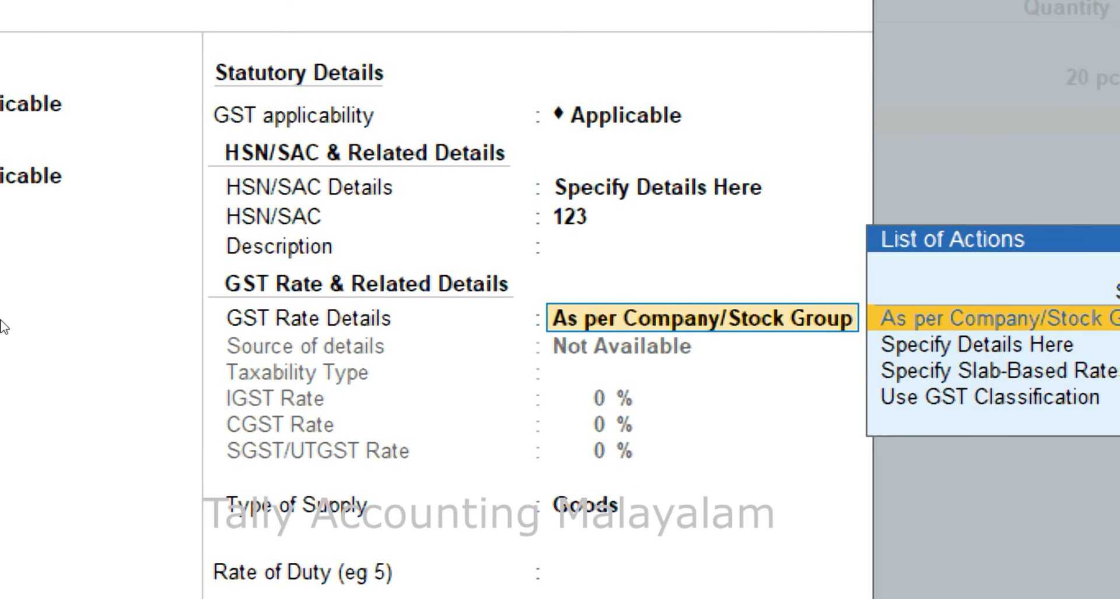
- Set the Ihone Pro Max item's GST rate details to Specify Details Here, taxability type Taxable, IGST rate 18%
{"action": "key", "text": "Down"}
{"action": "key", "text": "Return"}
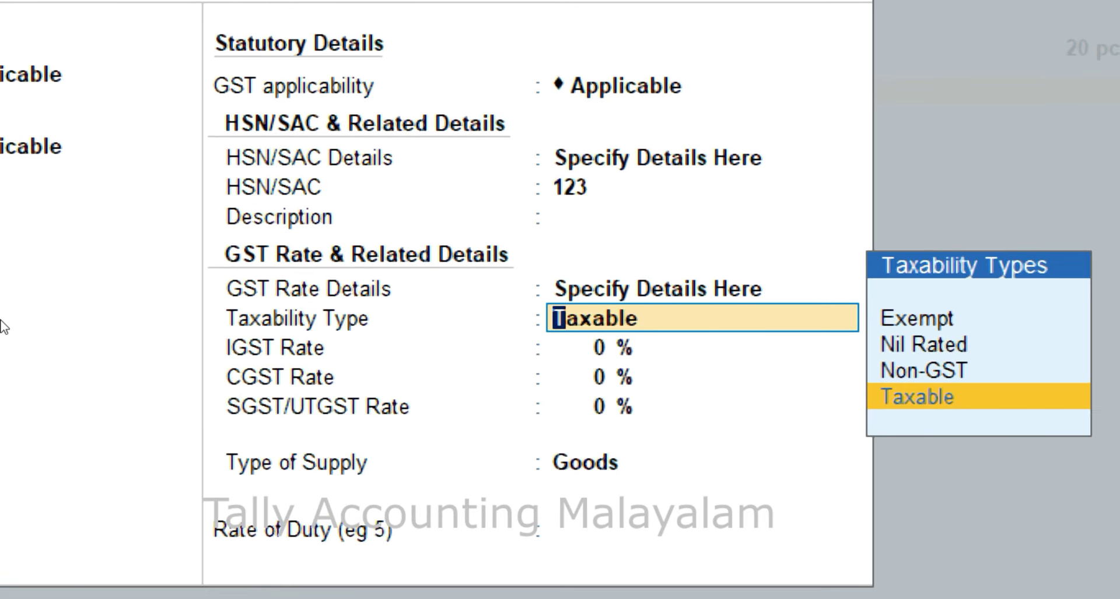
{"action": "key", "text": "Return"}
{"action": "type", "text": "18"}
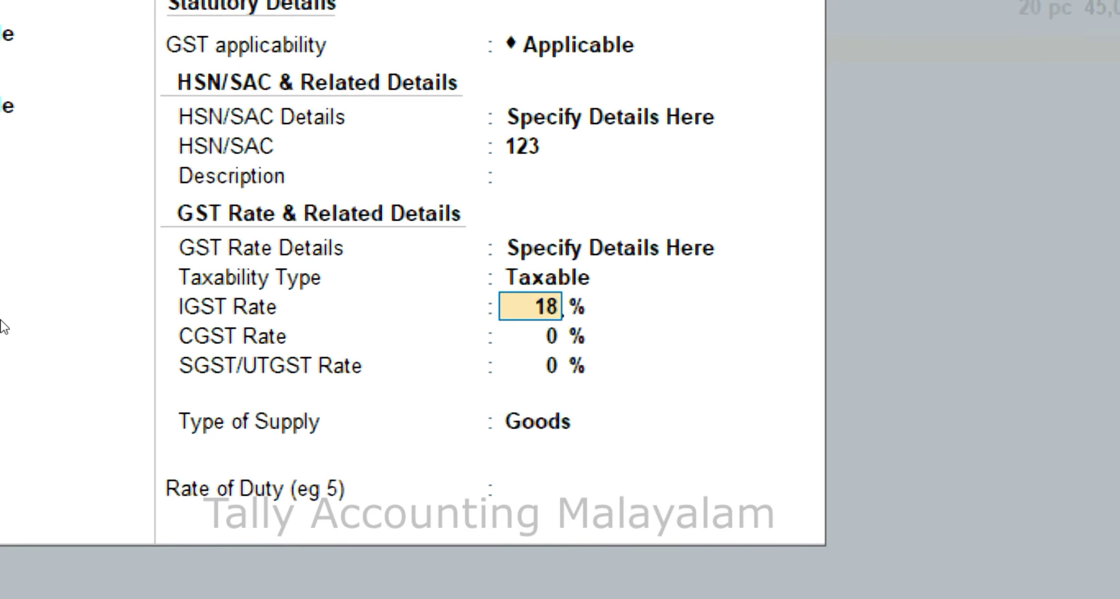
{"action": "key", "text": "Return"}
- Keep the 9% CGST and SGST/UTGST rates and Goods supply type for Ihone Pro Max, and save the item
{"action": "key", "text": "Return"}
{"action": "key", "text": "Return"}
{"action": "key", "text": "Return"}
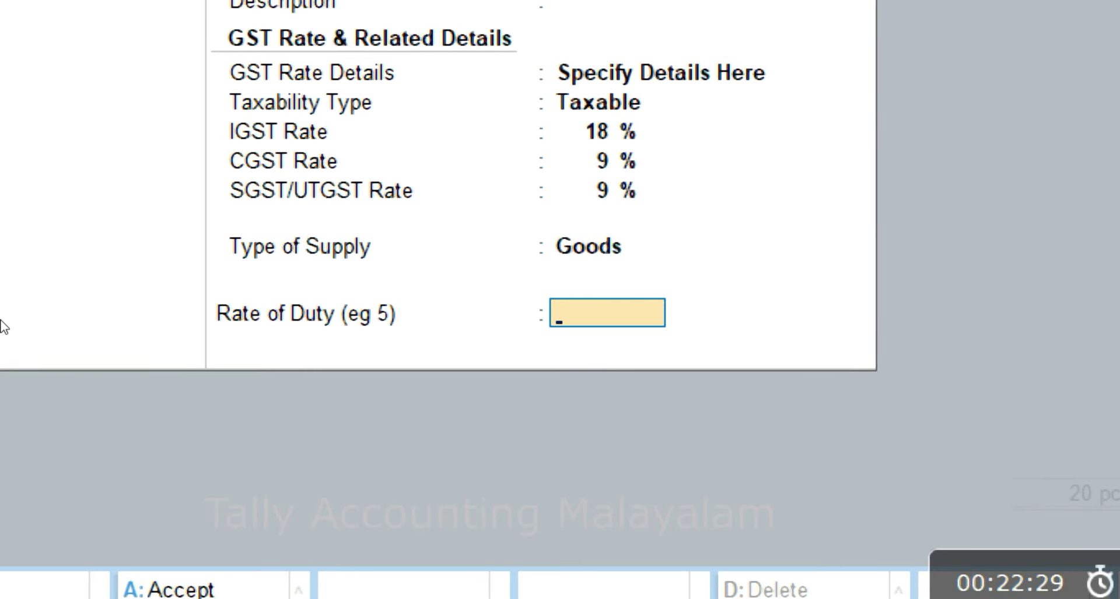
{"action": "key", "text": "Return"}
{"action": "key", "text": "Return"}
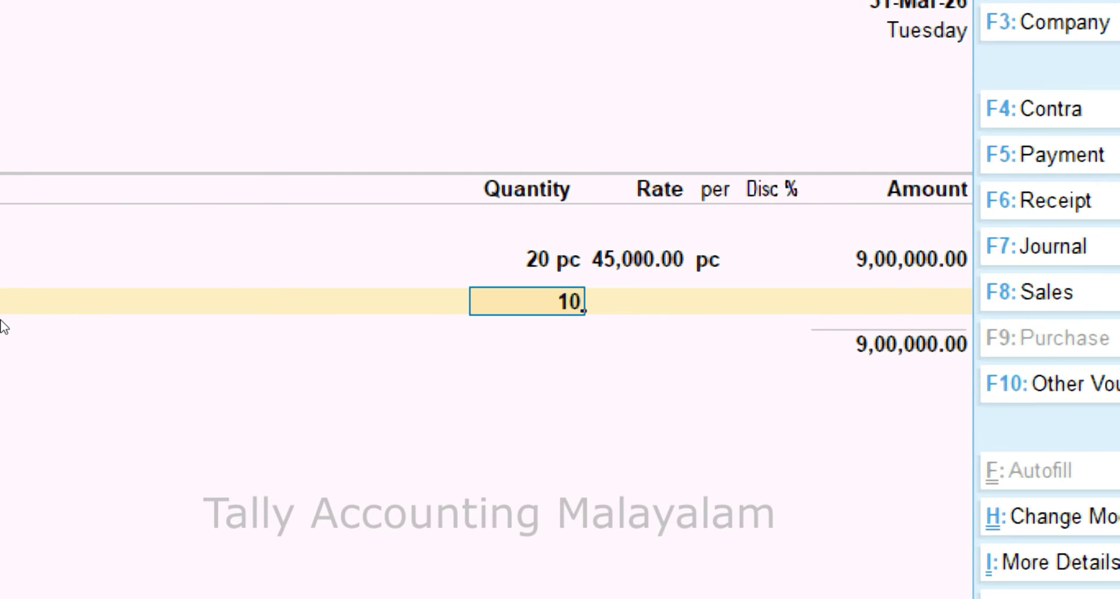
- Enter 10 pc at a rate of 62,000 per pc for Ihone Pro Max and close the invoice's item list
{"action": "key", "text": "Return"}
{"action": "type", "text": "62,"}
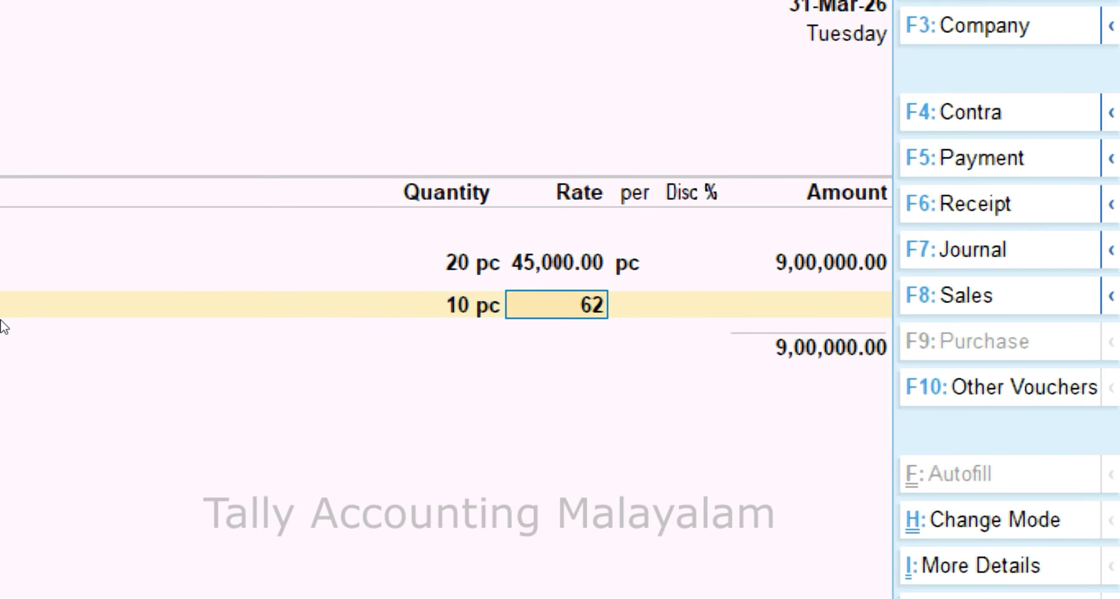
{"action": "type", "text": "000"}
{"action": "key", "text": "Return"}
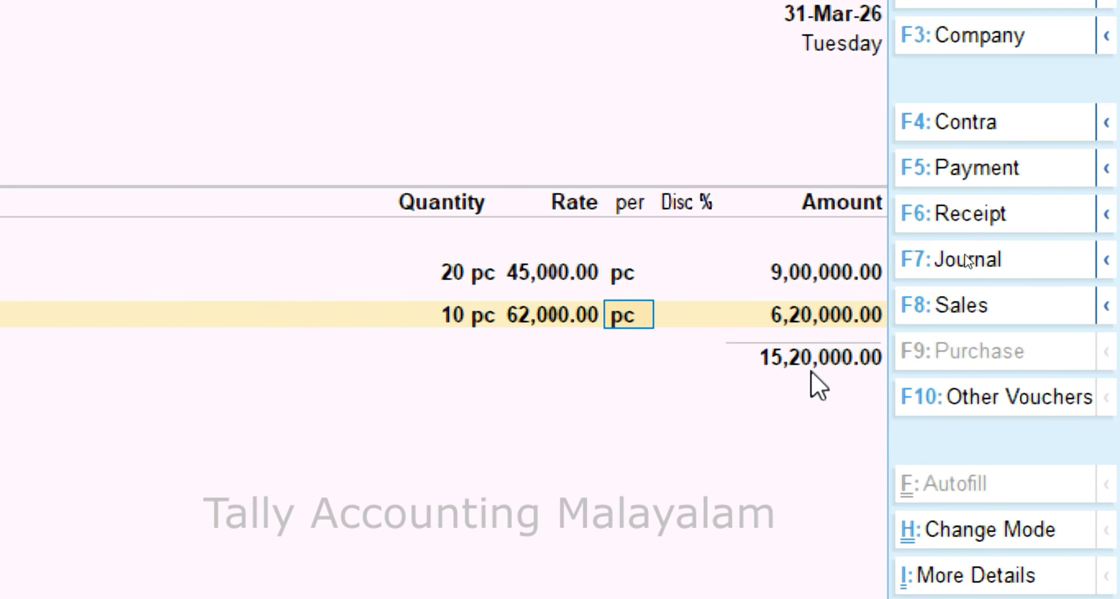
{"action": "key", "text": "Return"}
{"action": "key", "text": "Return"}
{"action": "key", "text": "Return"}
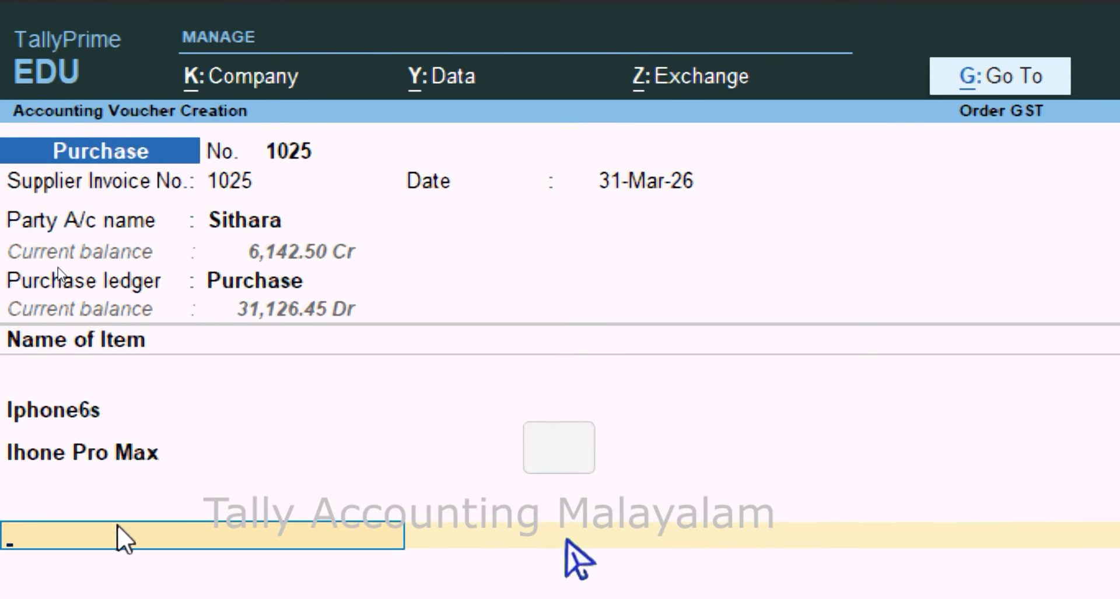
- Add the Input Cgst ledger below the purchase items, leaving its description blank
{"action": "type", "text": "C"}
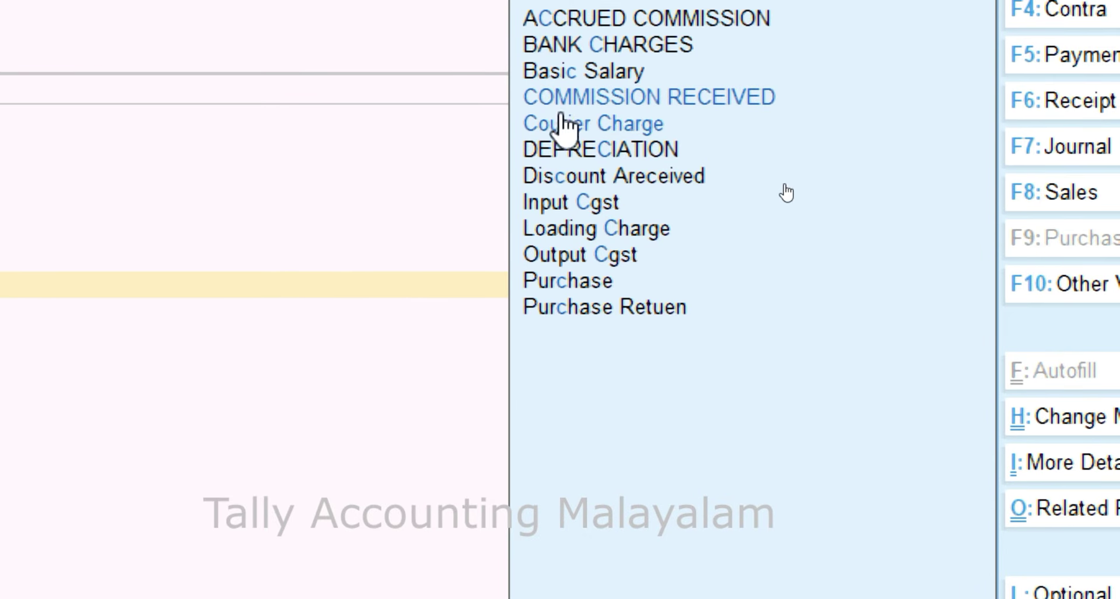
{"action": "left_click", "coordinate": [565, 204]}
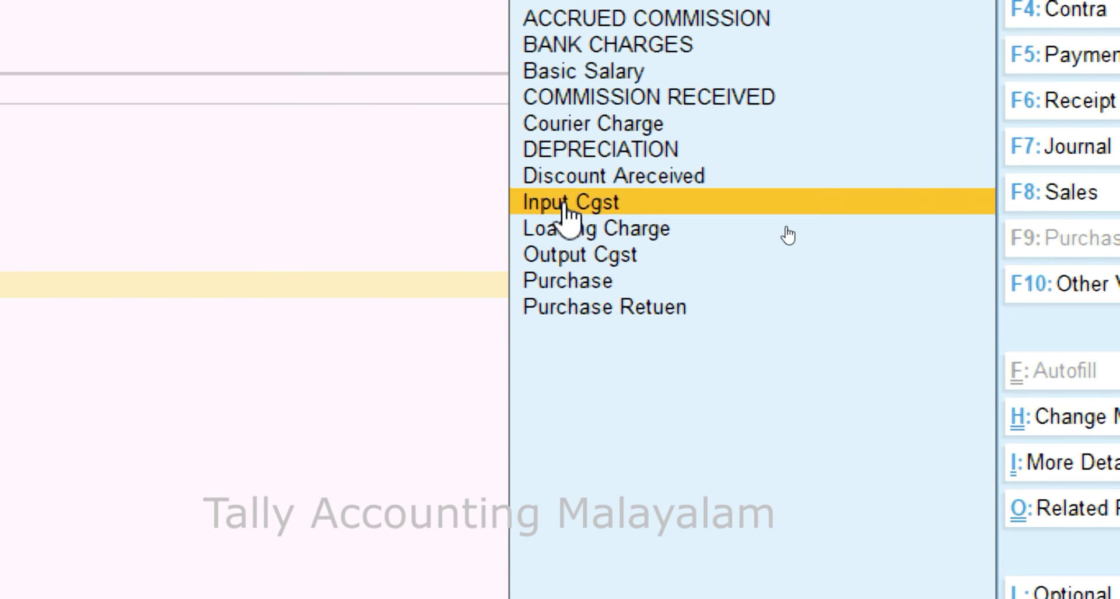
{"action": "key", "text": "Return"}
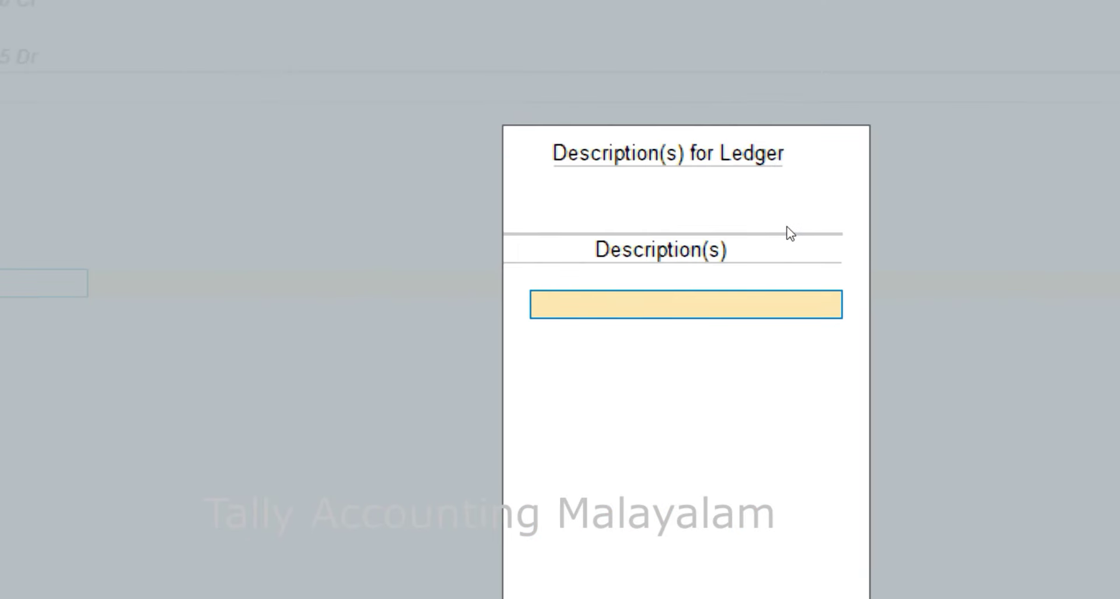
{"action": "key", "text": "Return"}
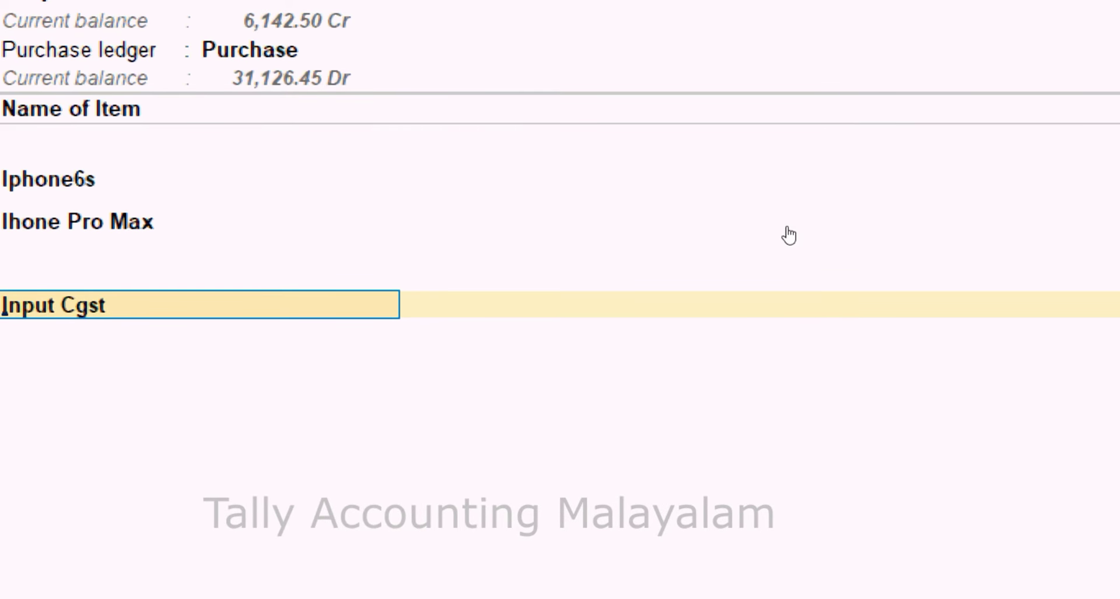
- Open the Input Cgst ledger for alteration from the invoice, review its group, duty type, tax type and remaining settings, and accept it
{"action": "key", "text": "ctrl+Return"}
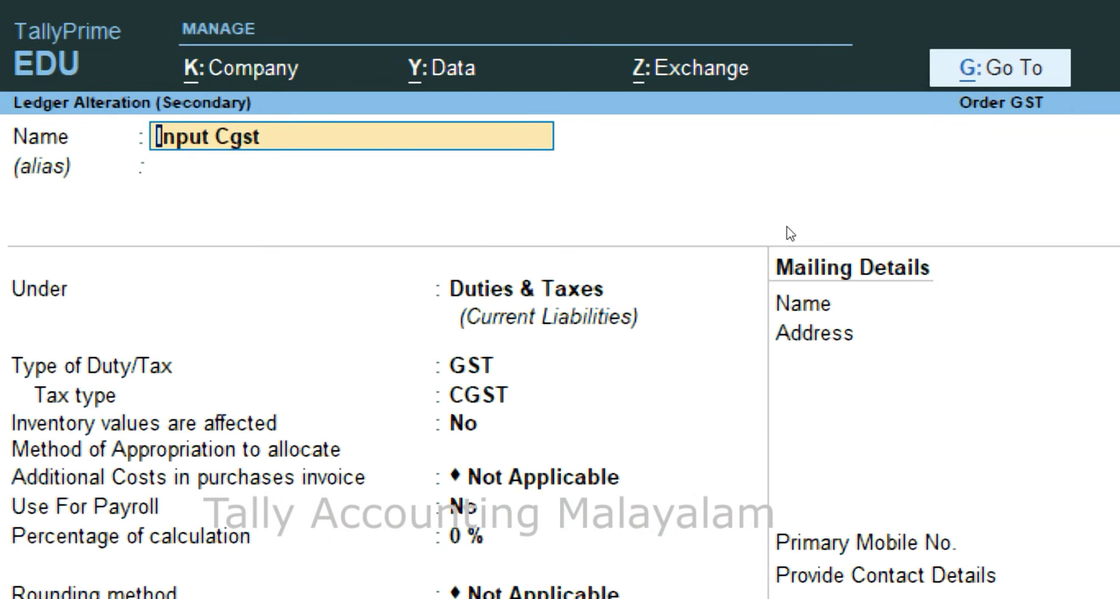
{"action": "key", "text": "Return"}
{"action": "key", "text": "Return"}
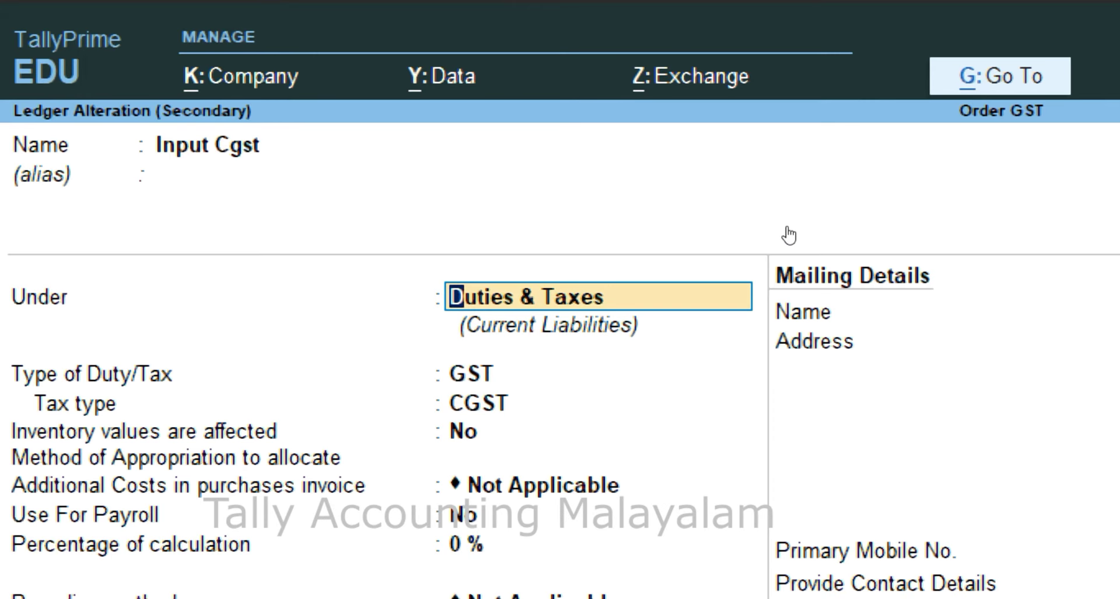
{"action": "key", "text": "Return"}
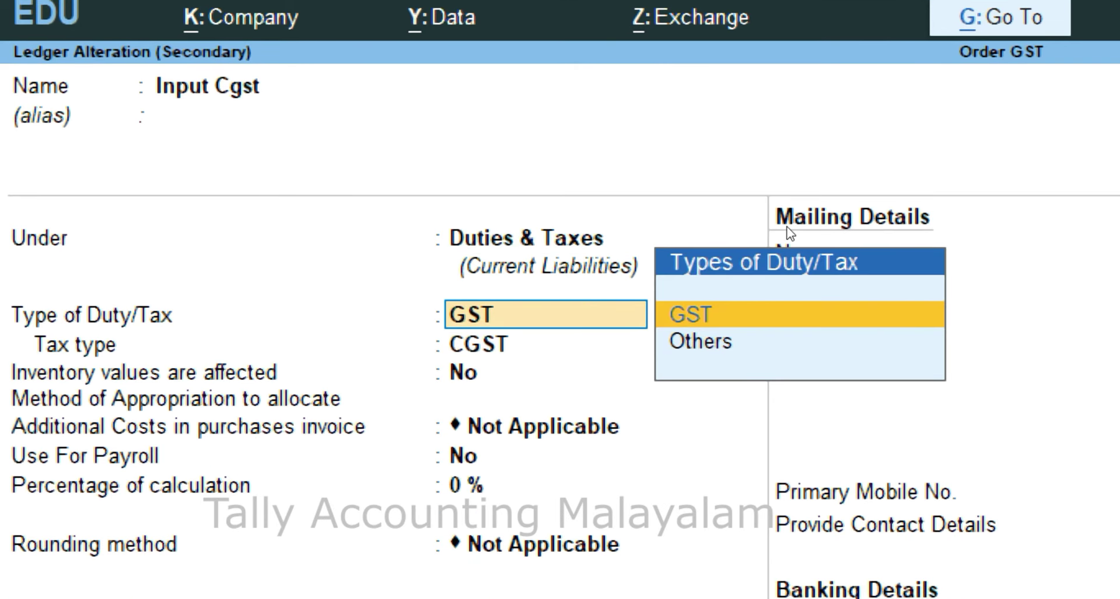
{"action": "key", "text": "Return"}
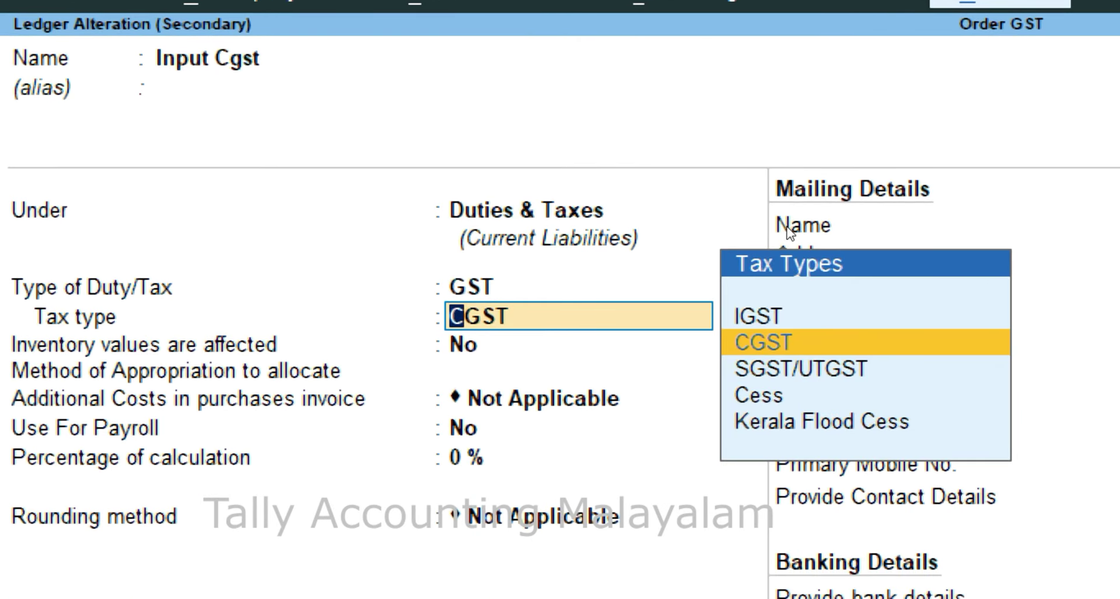
{"action": "key", "text": "Return"}
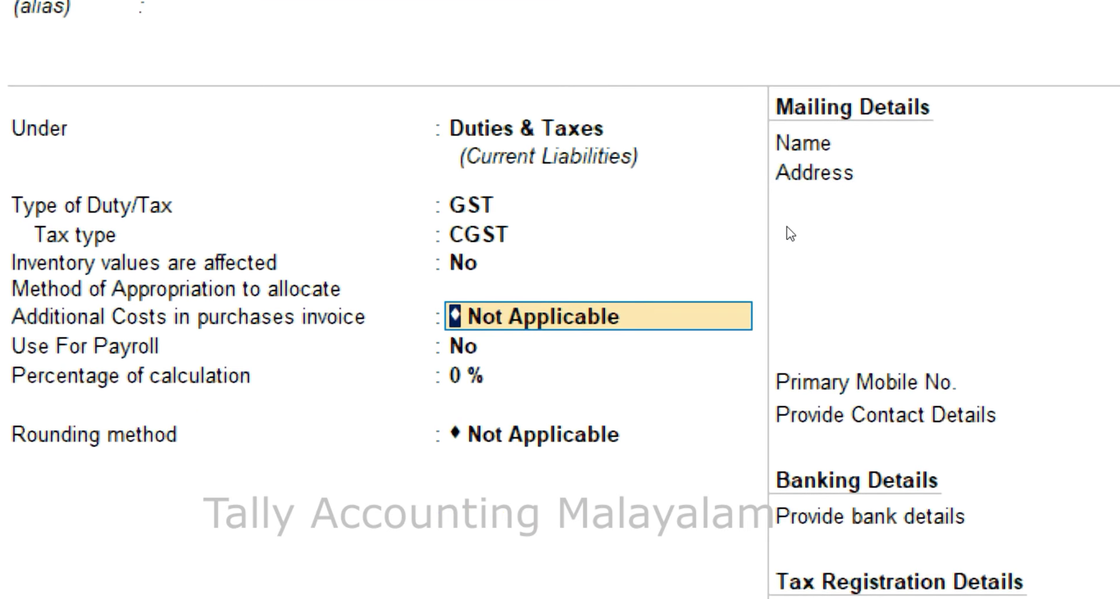
{"action": "key", "text": "Return"}
{"action": "key", "text": "Return"}
{"action": "key", "text": "Return"}
{"action": "key", "text": "Return"}
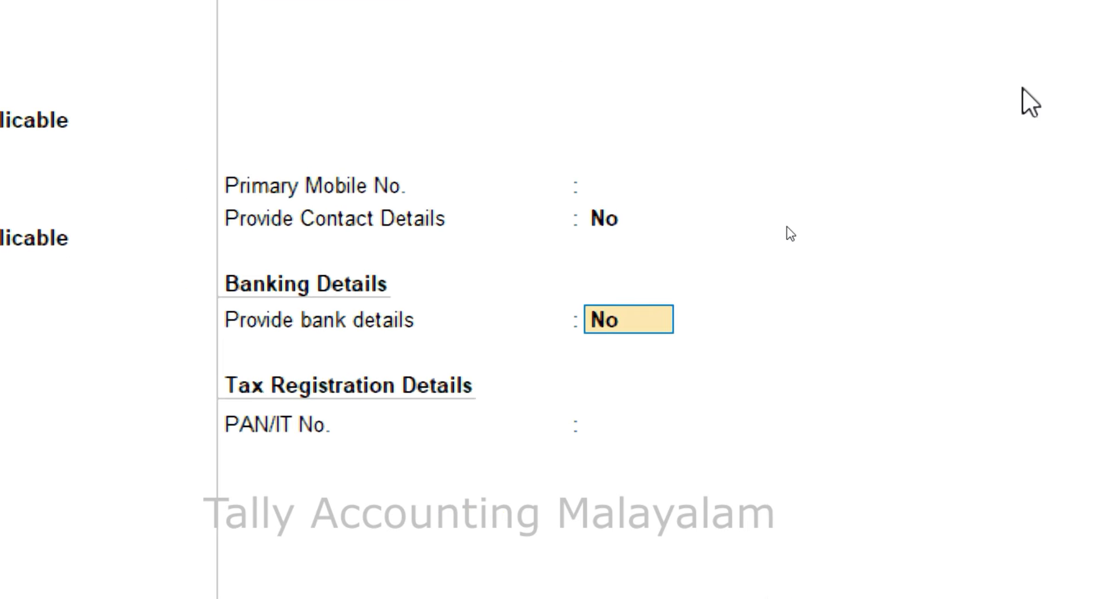
{"action": "key", "text": "Return"}
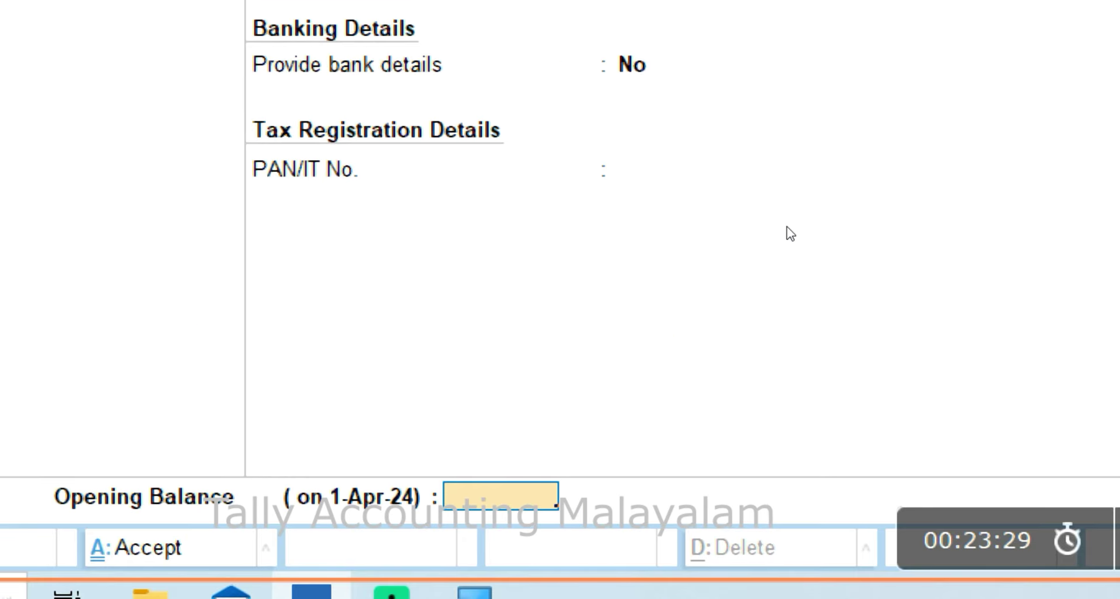
{"action": "key", "text": "Return"}
{"action": "key", "text": "Return"}
- Accept the calculated tax amount for Input Cgst and add the Input Sgst ledger on the line below it
{"action": "key", "text": "Return"}
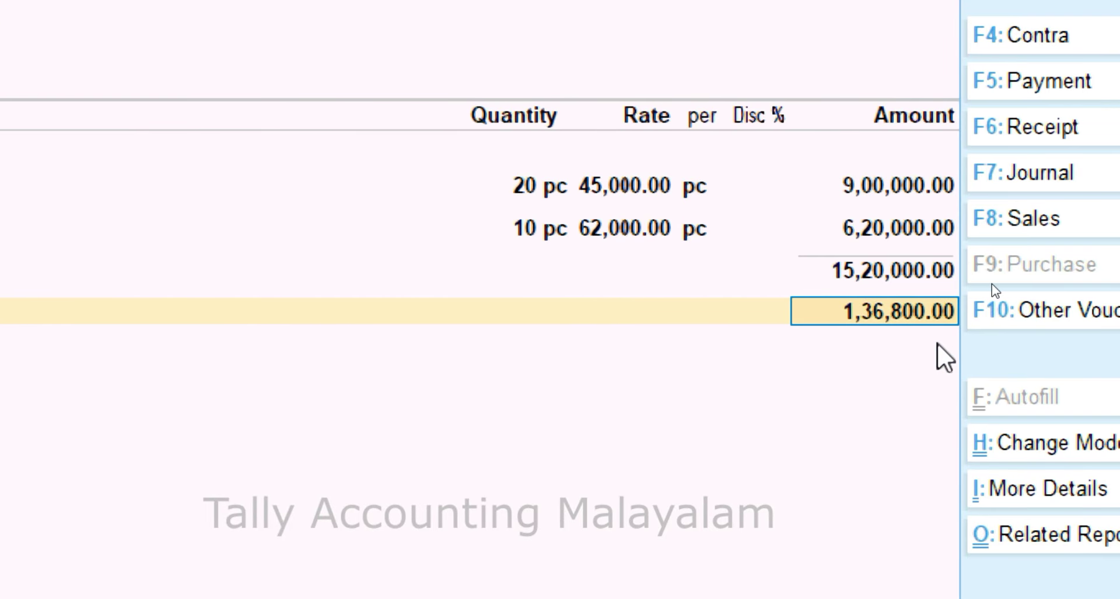
{"action": "key", "text": "Return"}
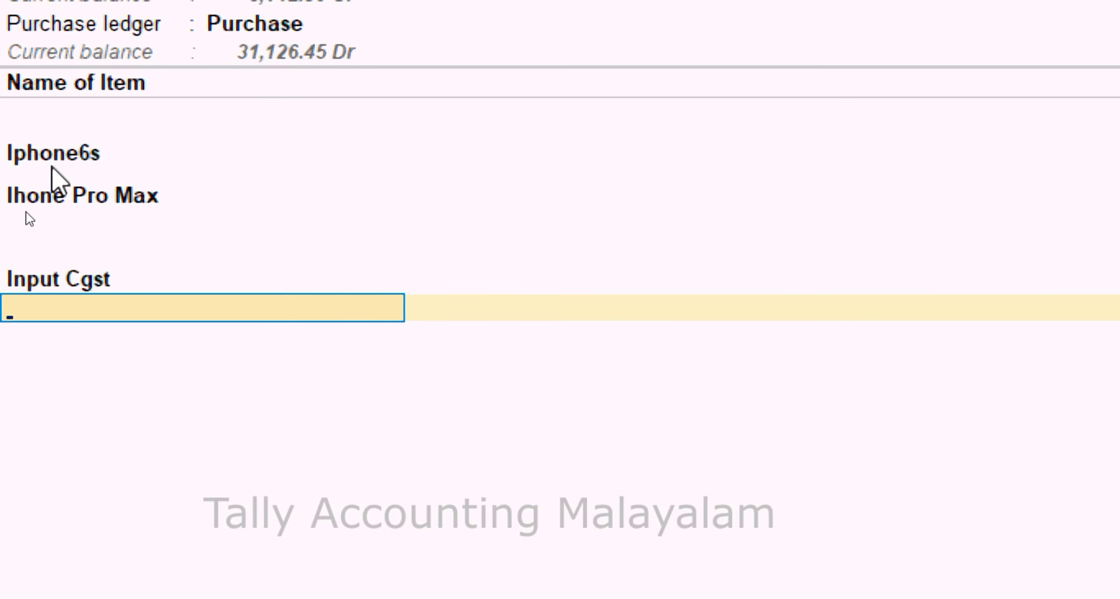
{"action": "type", "text": "In"}
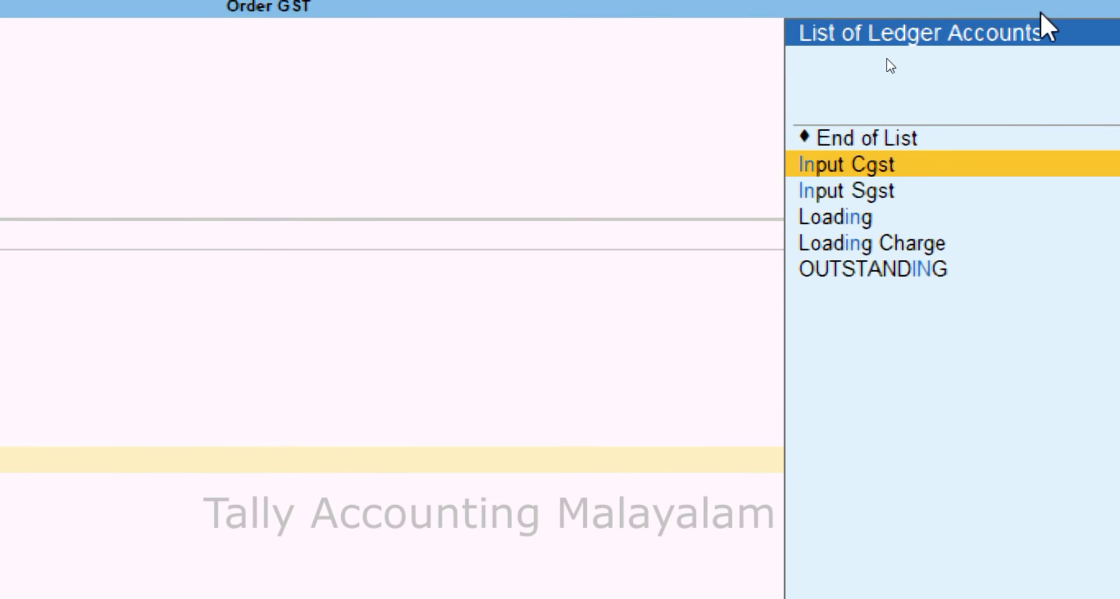
{"action": "key", "text": "Down"}
{"action": "key", "text": "Return"}
{"action": "key", "text": "Return"}
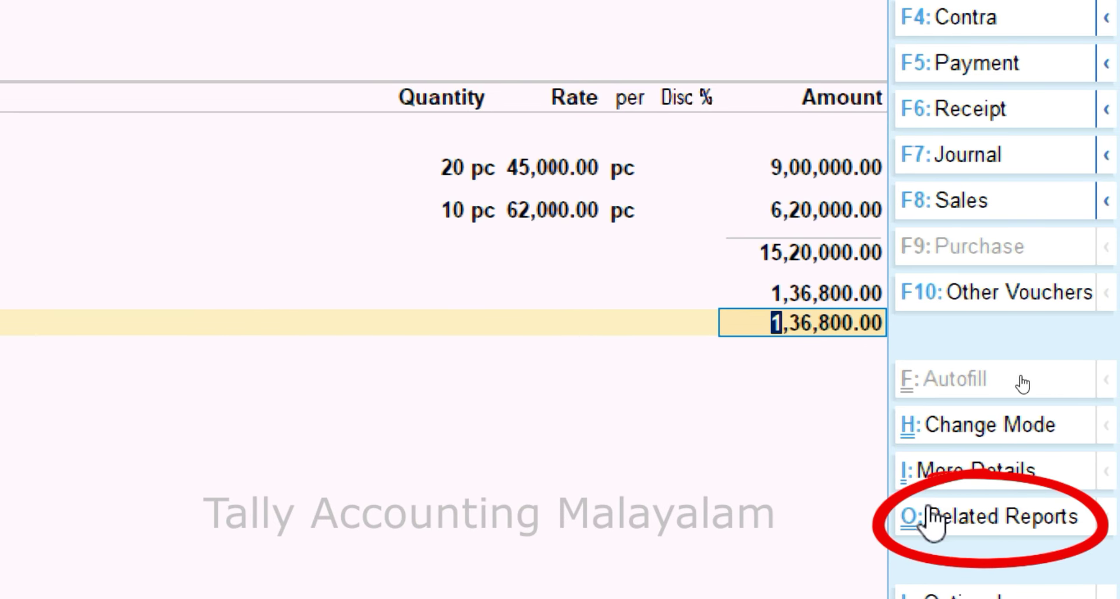
- View the invoice's GST - Tax Analysis report in detailed form and return to the purchase voucher
{"action": "key", "text": "ctrl+o"}
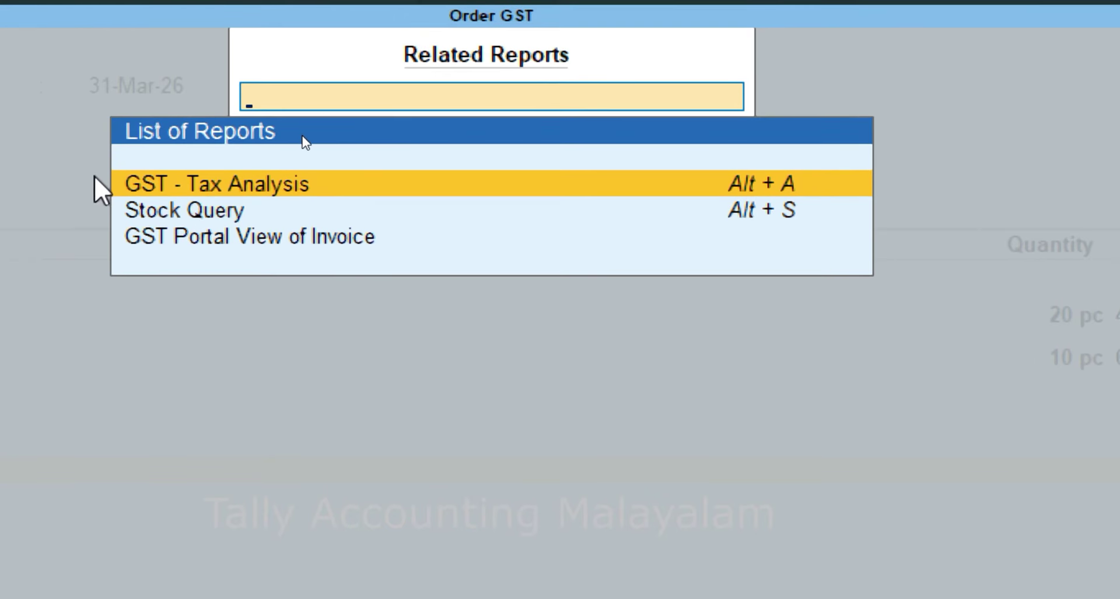
{"action": "left_click", "coordinate": [771, 186]}
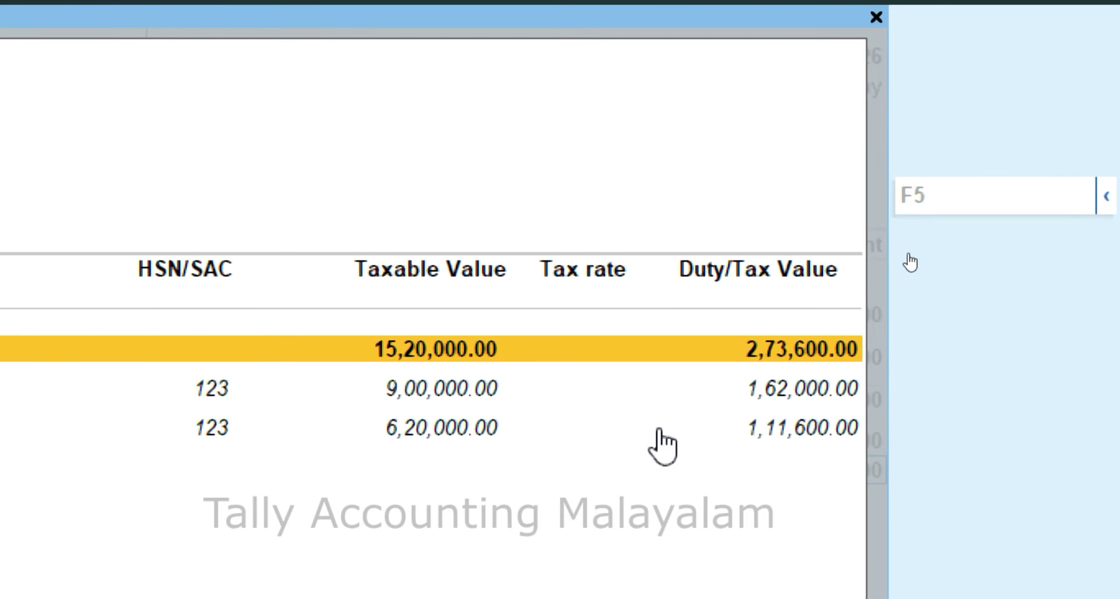
{"action": "left_click", "coordinate": [1104, 202]}
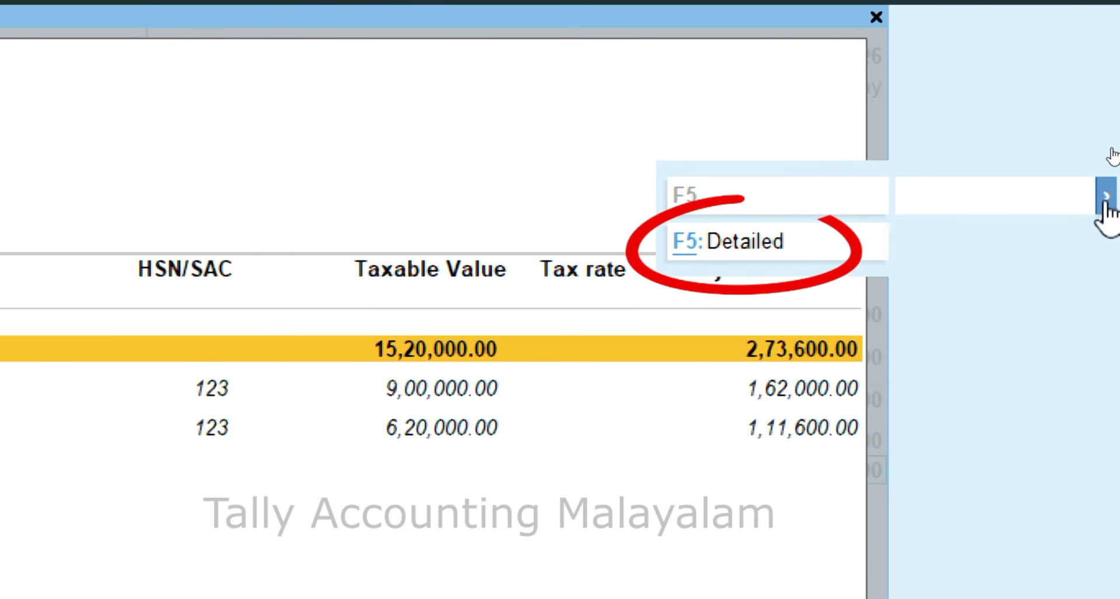
{"action": "left_click", "coordinate": [691, 241]}
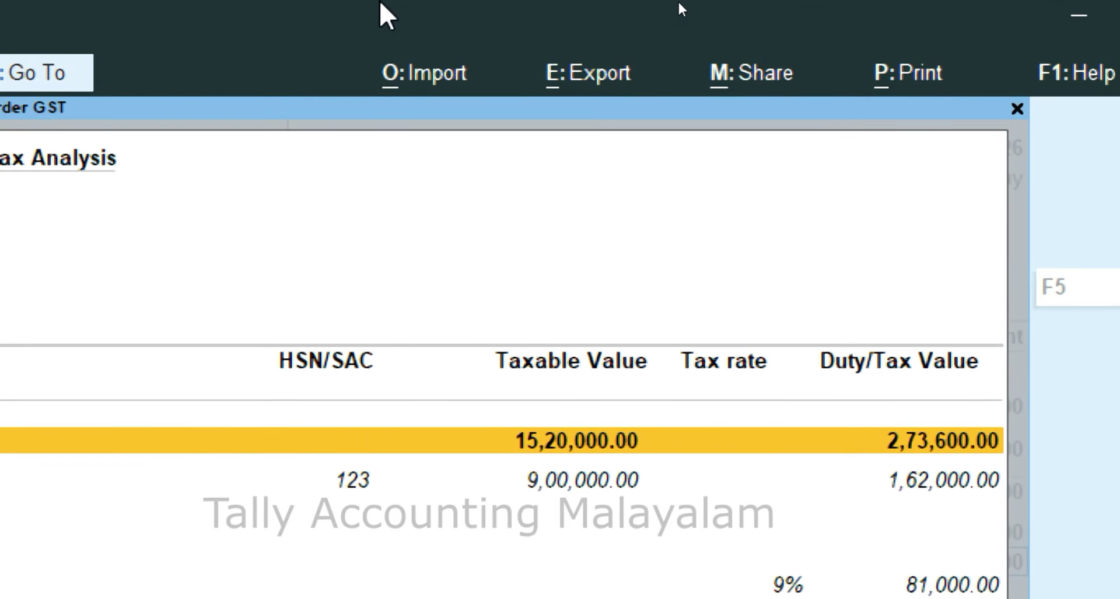
{"action": "key", "text": "Escape"}
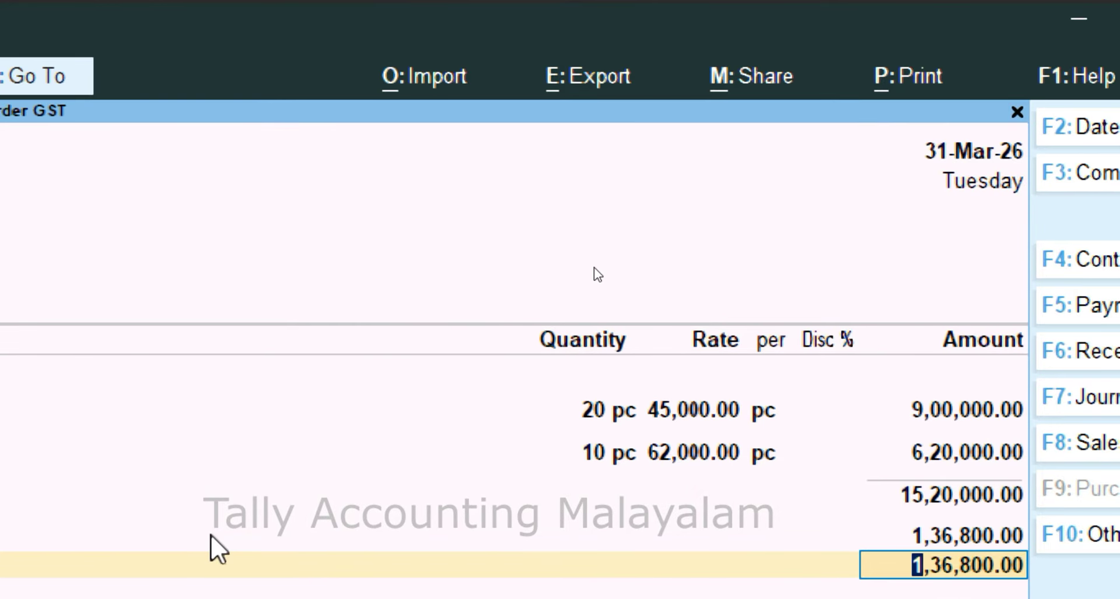
- Accept the Input Sgst amount, end the ledger list, and set Provide GST/e-Way Bill details to No
{"action": "key", "text": "Return"}
{"action": "key", "text": "Return"}
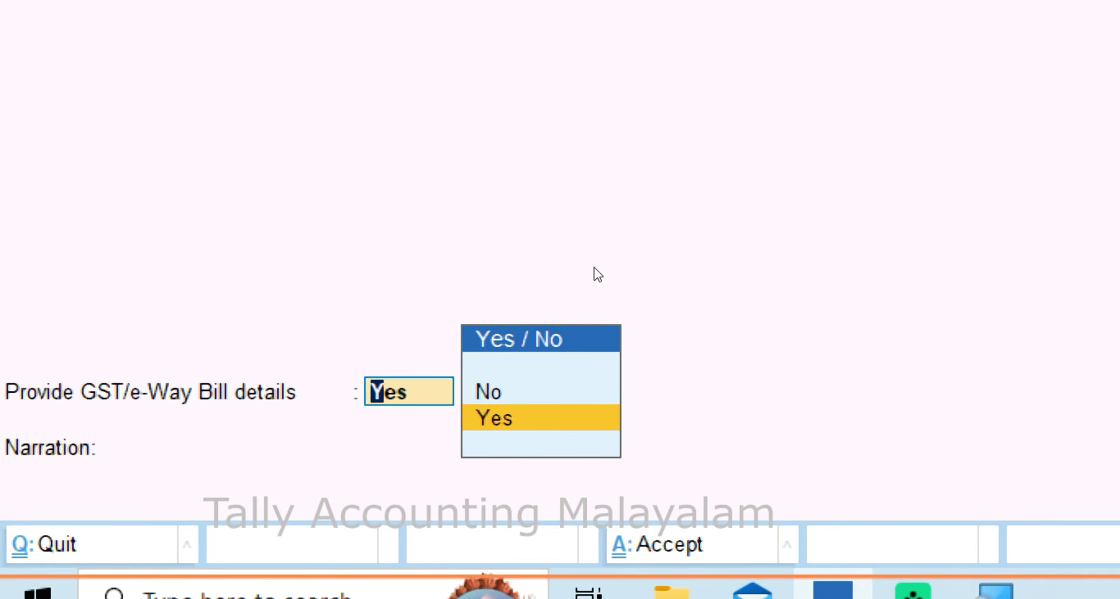
{"action": "key", "text": "Up"}
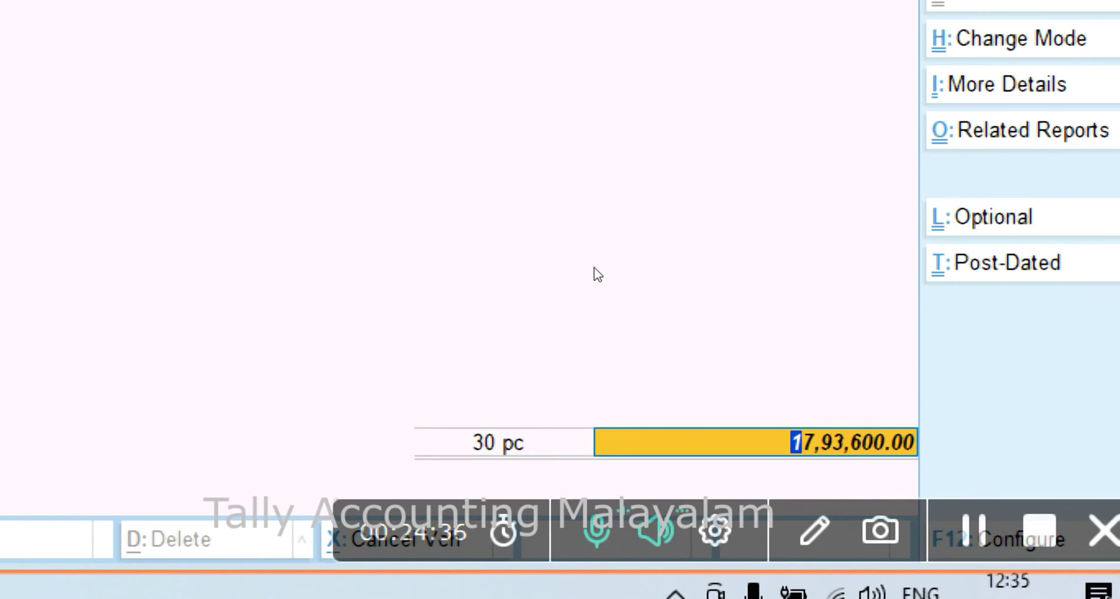
- Record the supplier's bill as a New Ref for the full credit amount, leave the narration blank, and save the purchase voucher
{"action": "key", "text": "Return"}
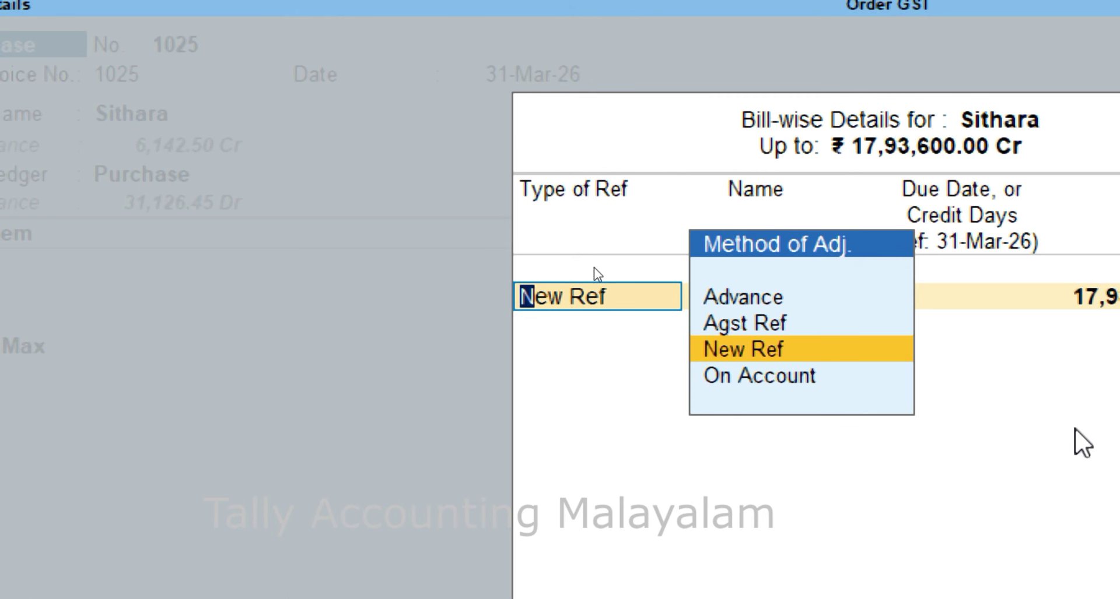
{"action": "key", "text": "Return"}
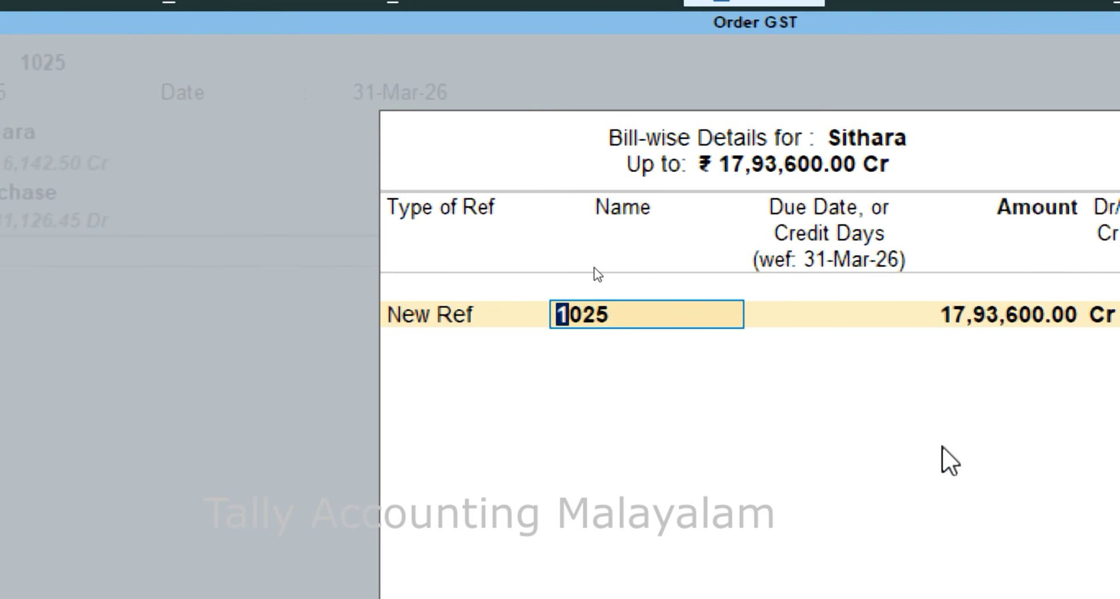
{"action": "key", "text": "Return"}
{"action": "key", "text": "Return"}
{"action": "key", "text": "Return"}
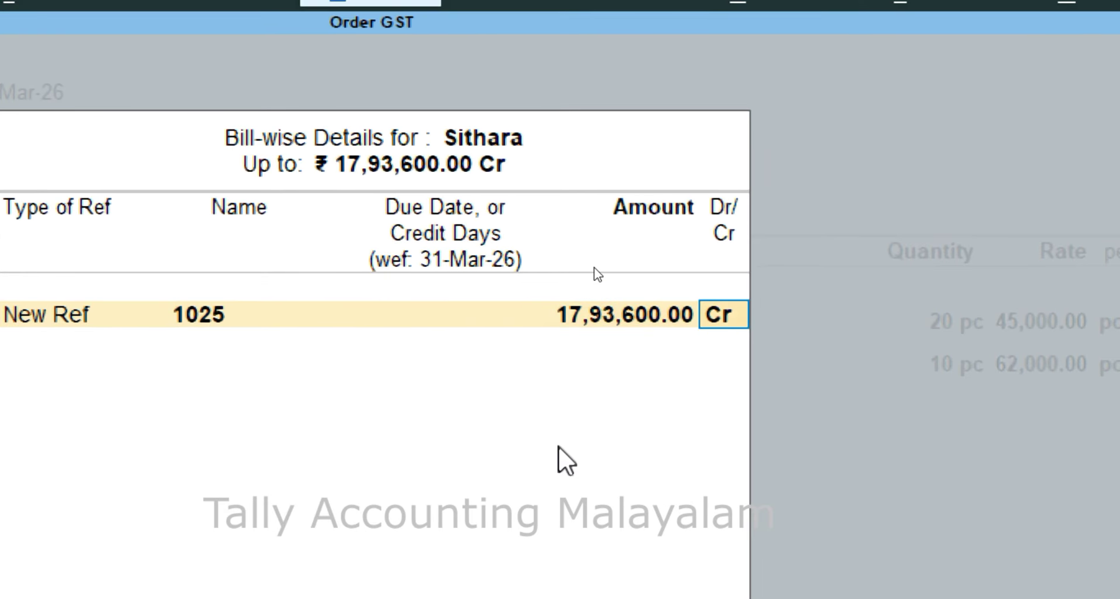
{"action": "key", "text": "Return"}
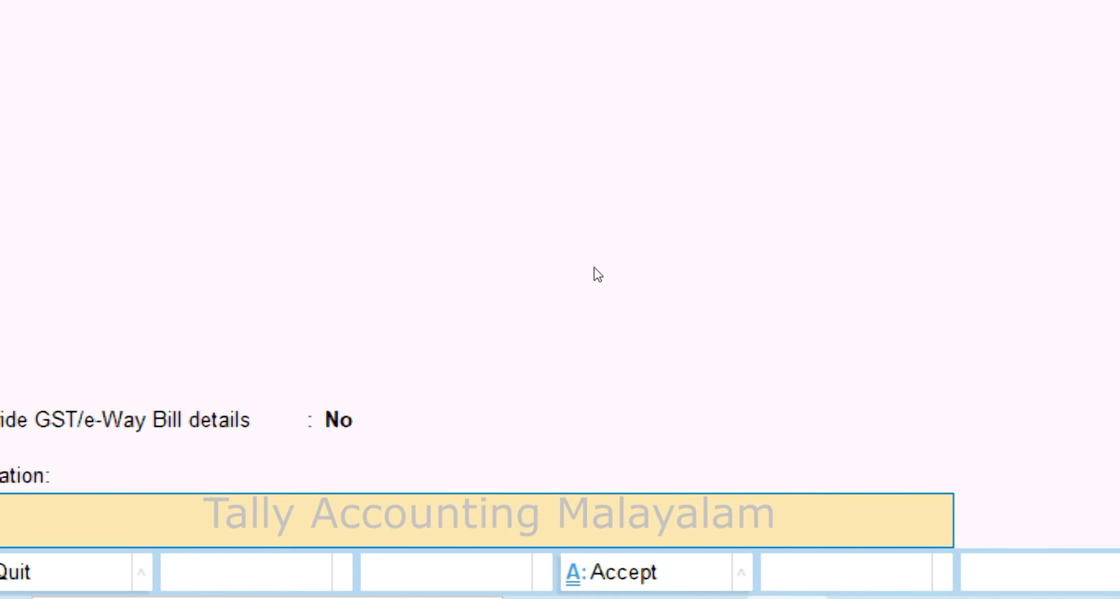
{"action": "key", "text": "Return"}
{"action": "key", "text": "Return"}
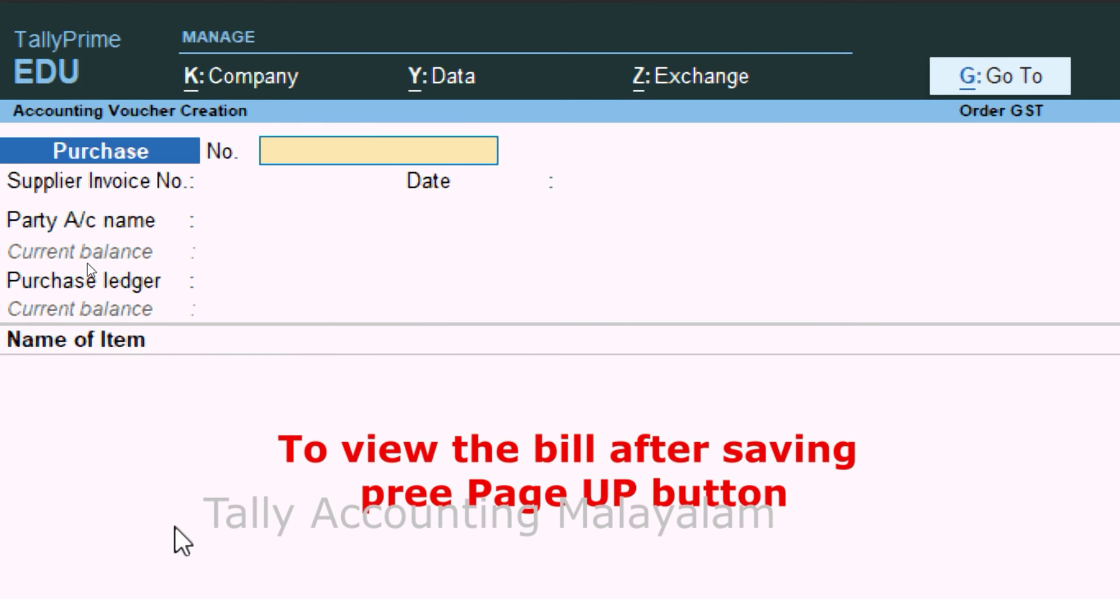
- Reopen the saved purchase voucher, examine a zoomed print preview of its invoice, and close the preview
{"action": "key", "text": "Page_Up"}
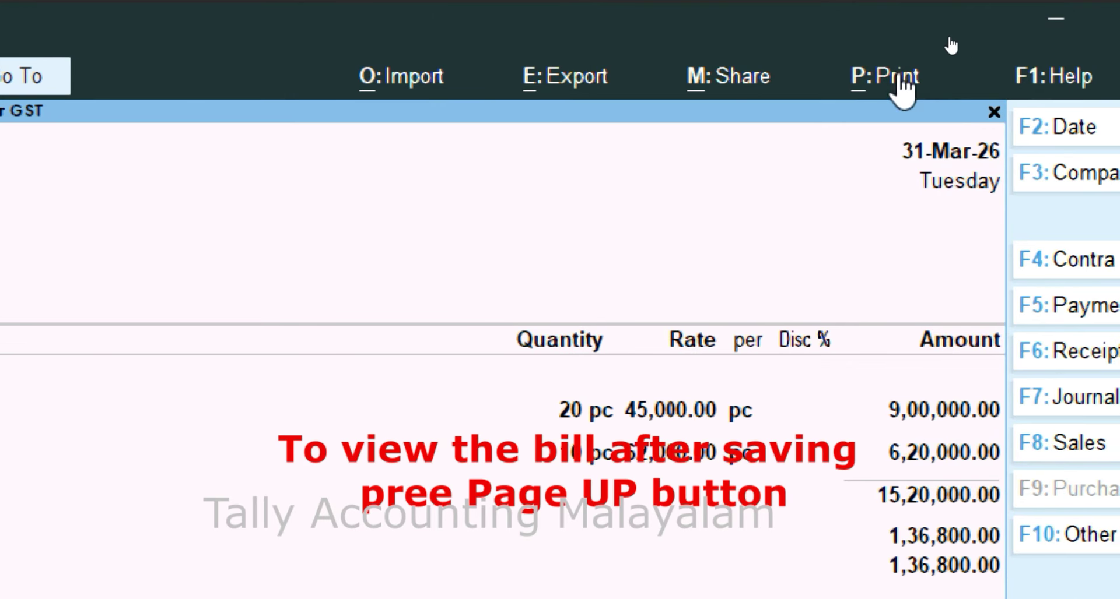
{"action": "left_click", "coordinate": [884, 81]}
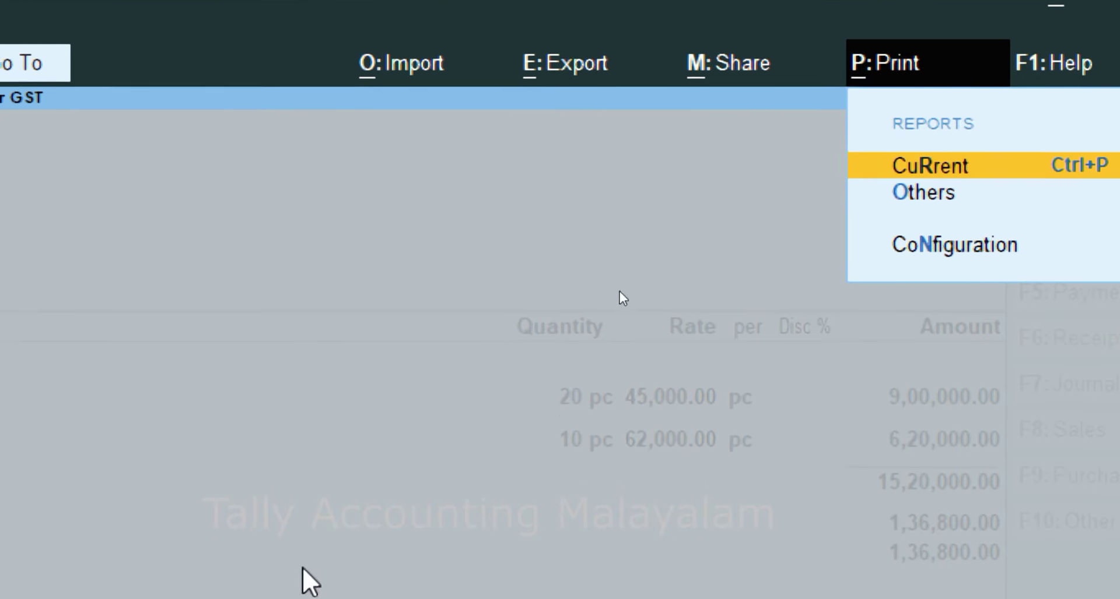
{"action": "left_click", "coordinate": [986, 182]}
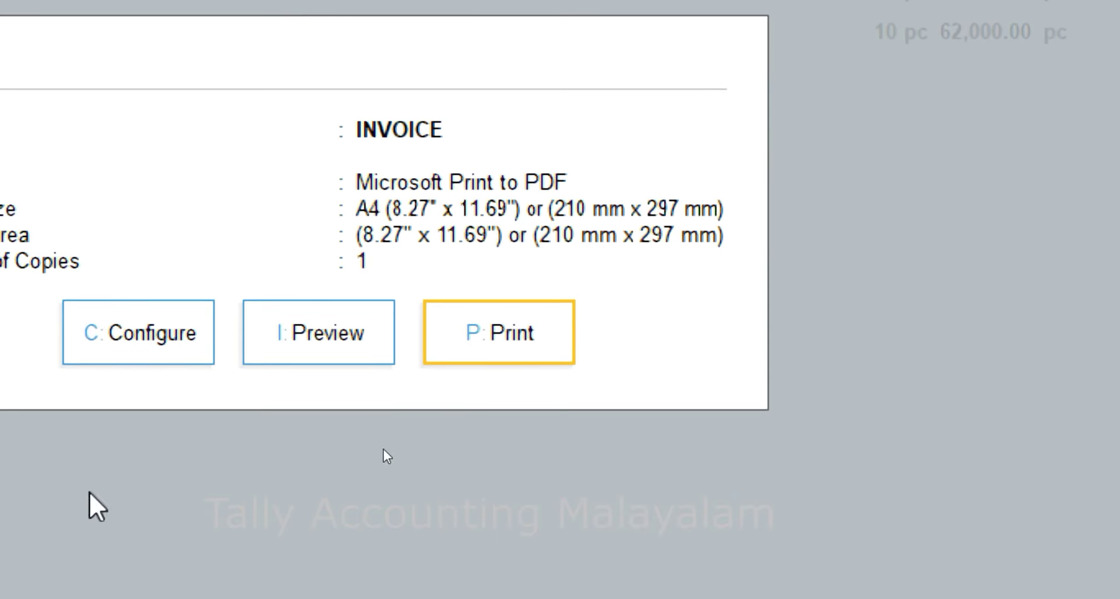
{"action": "left_click", "coordinate": [312, 333]}
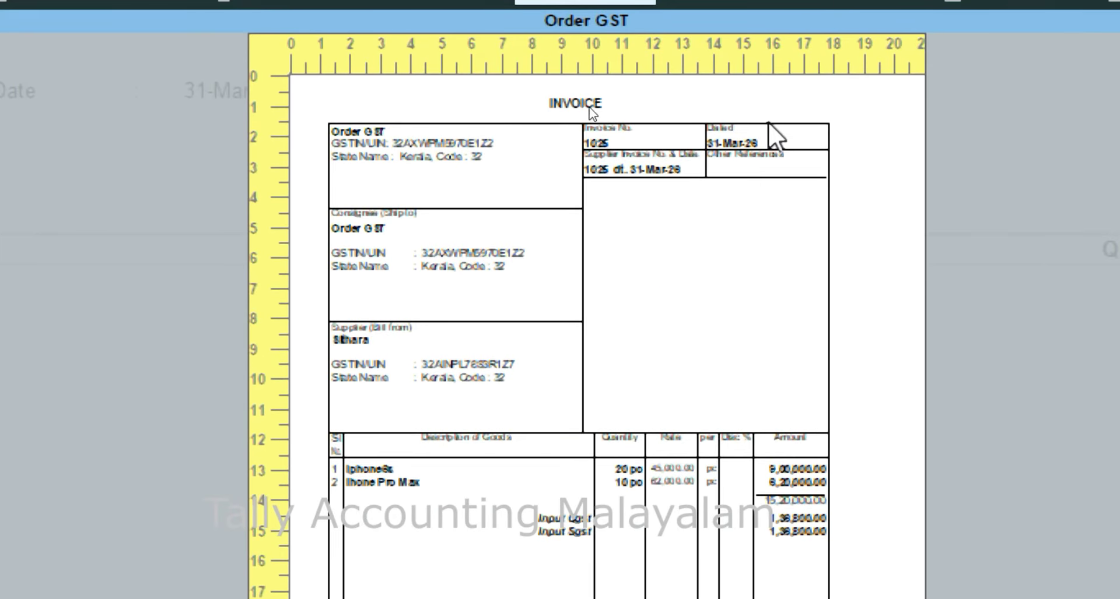
{"action": "key", "text": "alt+z"}
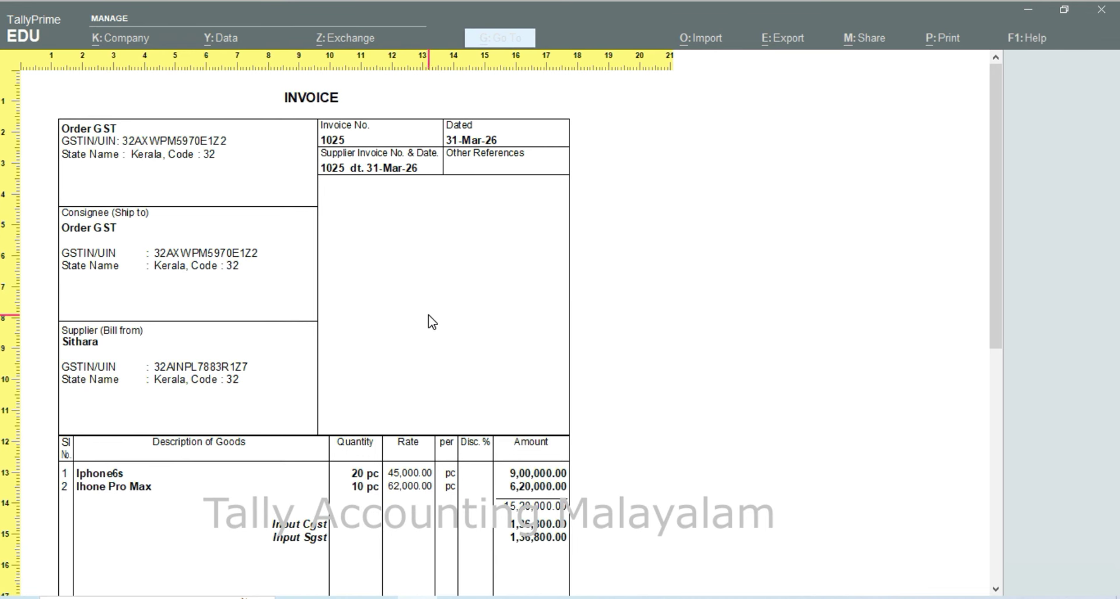
{"action": "key", "text": "Escape"}
{"action": "key", "text": "Escape"}
{"action": "key", "text": "Escape"}
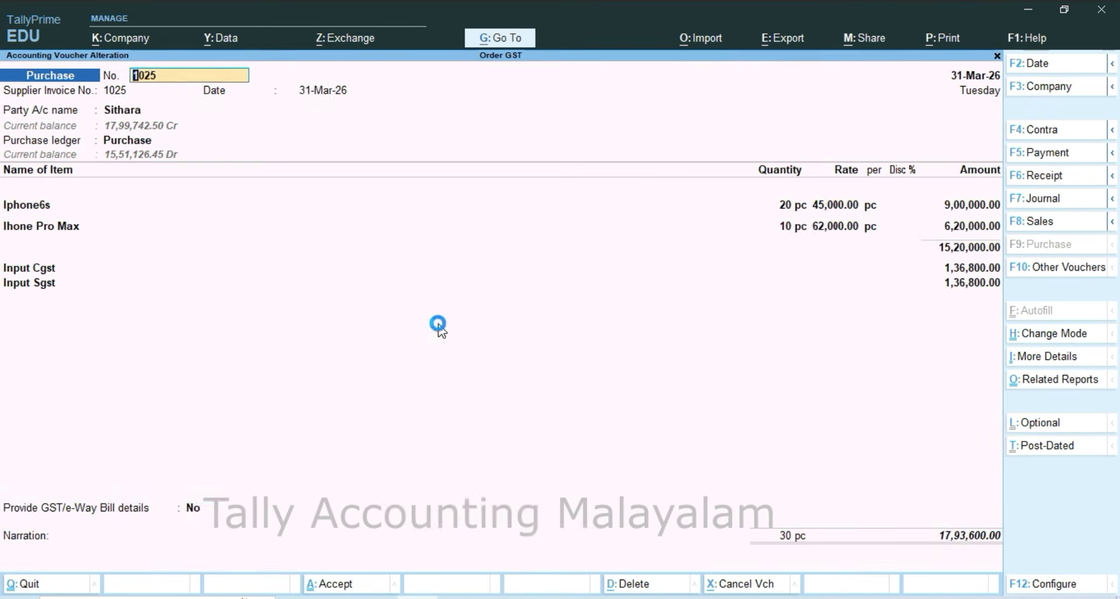
- Leave the purchase vouchers and display the supplier's ledger report from Account Books
{"action": "key", "text": "Escape"}
{"action": "key", "text": "y"}
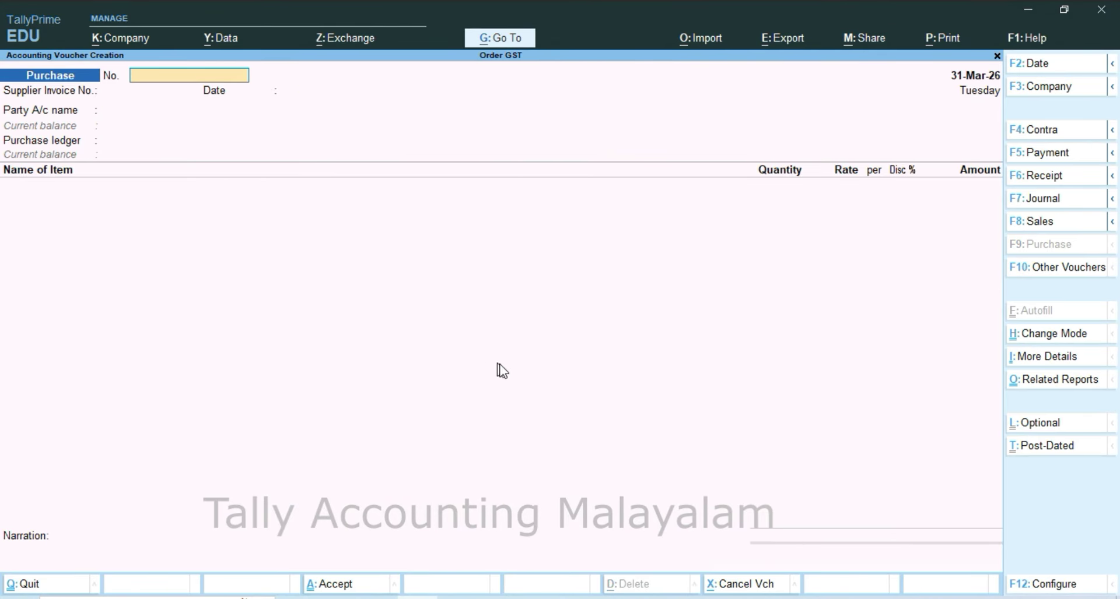
{"action": "key", "text": "Escape"}
{"action": "key", "text": "y"}
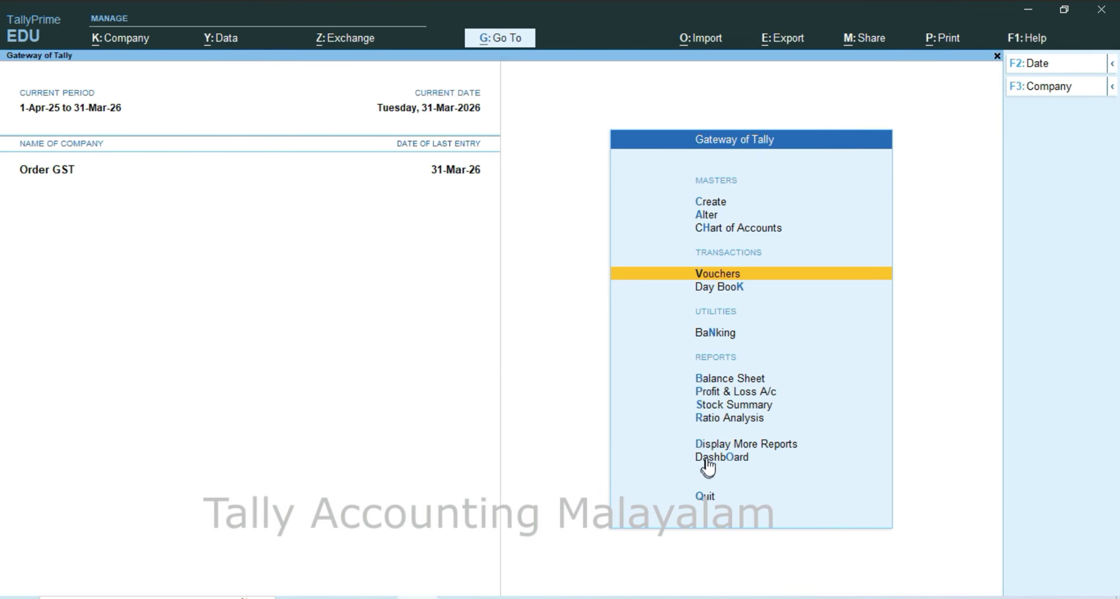
{"action": "left_click", "coordinate": [792, 446]}
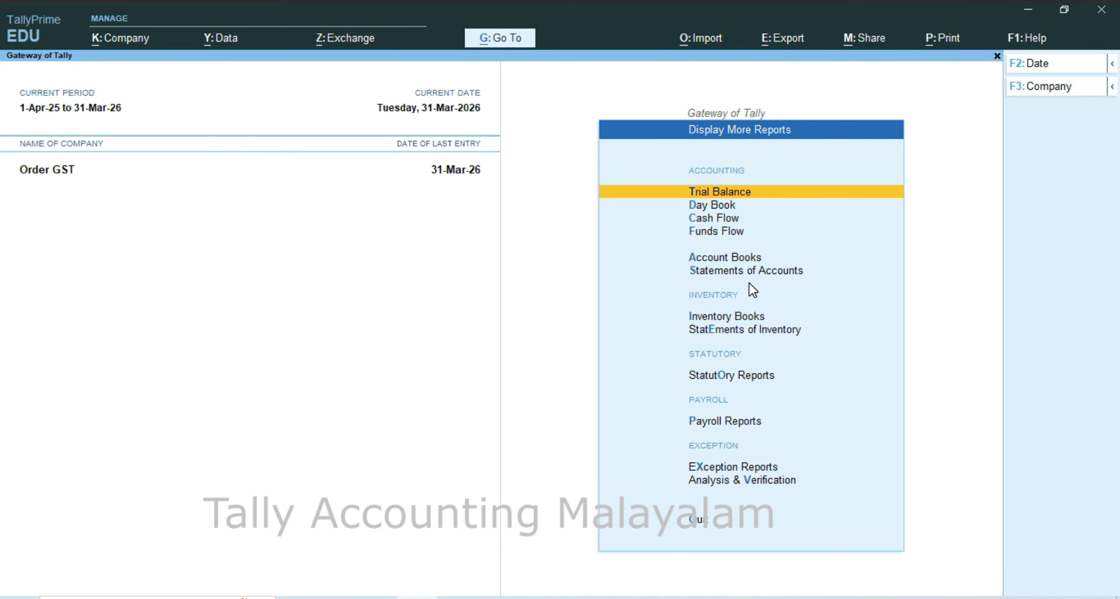
{"action": "key", "text": "a"}
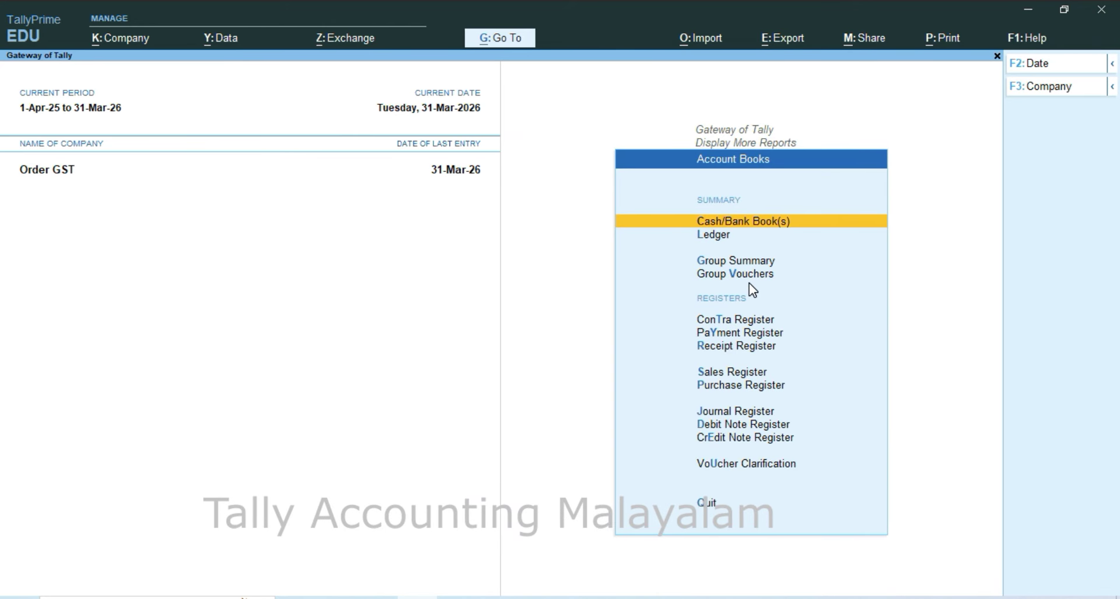
{"action": "type", "text": "lSit"}
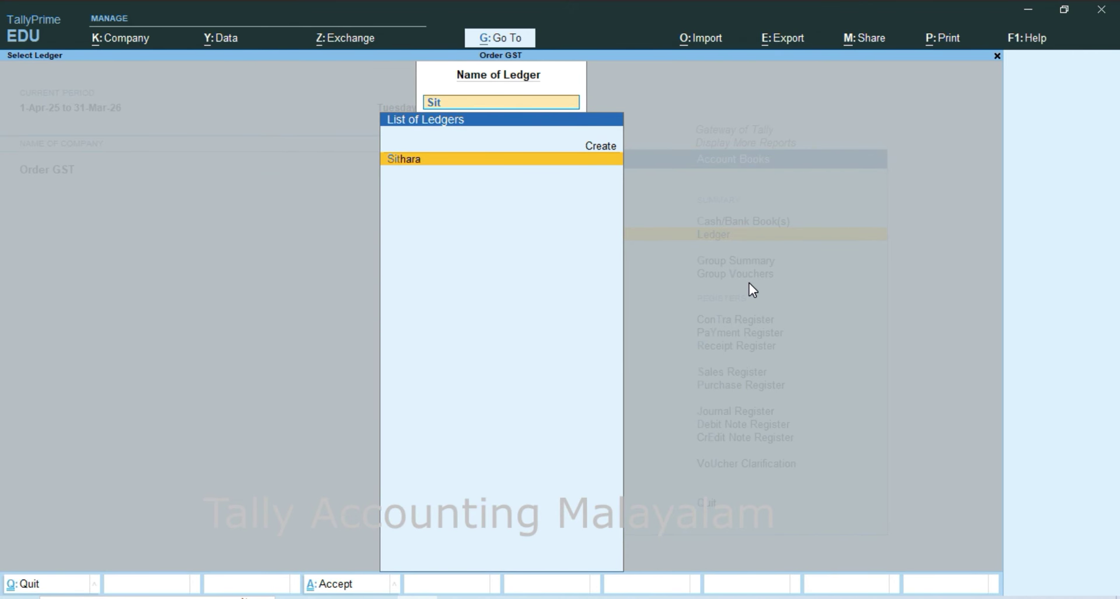
{"action": "key", "text": "Return"}
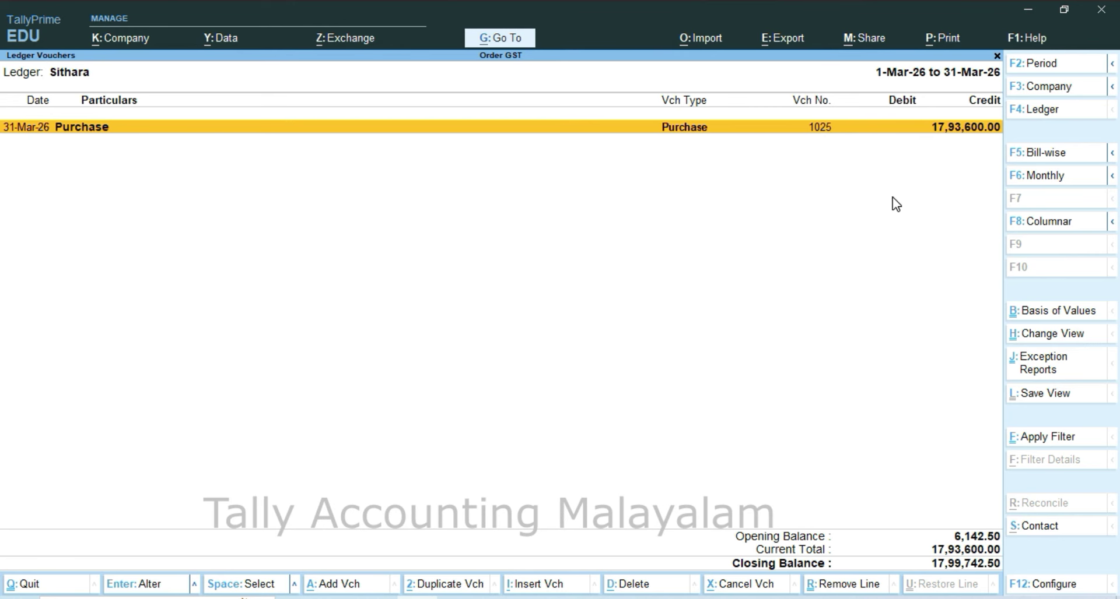
- Close the supplier's ledger report and return to the Gateway of Tally
{"action": "key", "text": "Escape"}
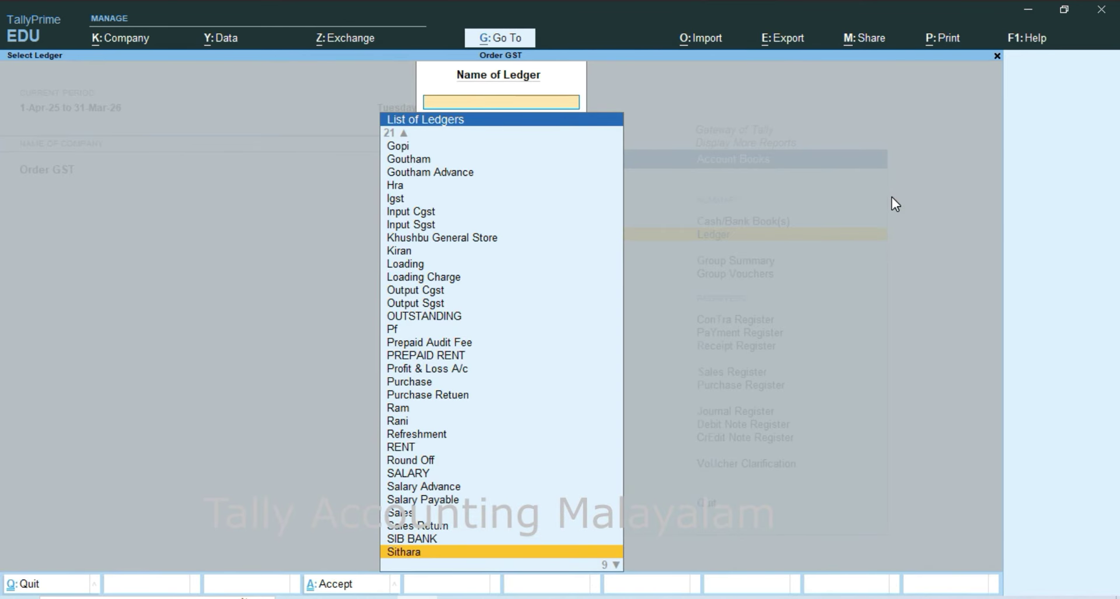
{"action": "key", "text": "Escape"}
{"action": "key", "text": "Escape"}
{"action": "key", "text": "Escape"}
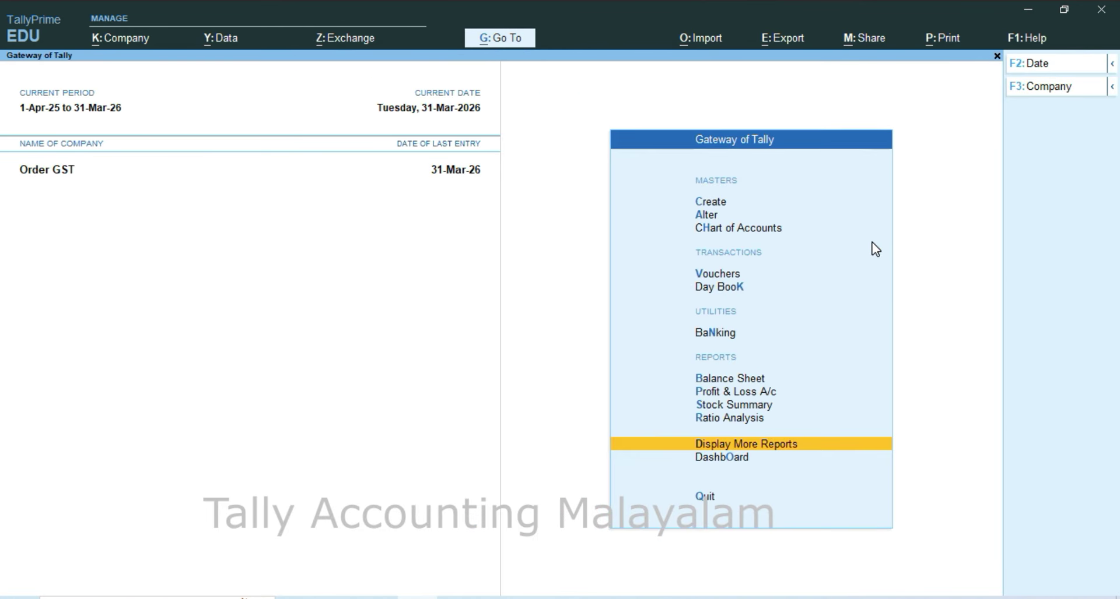
- Display the Purchase Register from Account Books and list the purchase vouchers for March
{"action": "key", "text": "Return"}
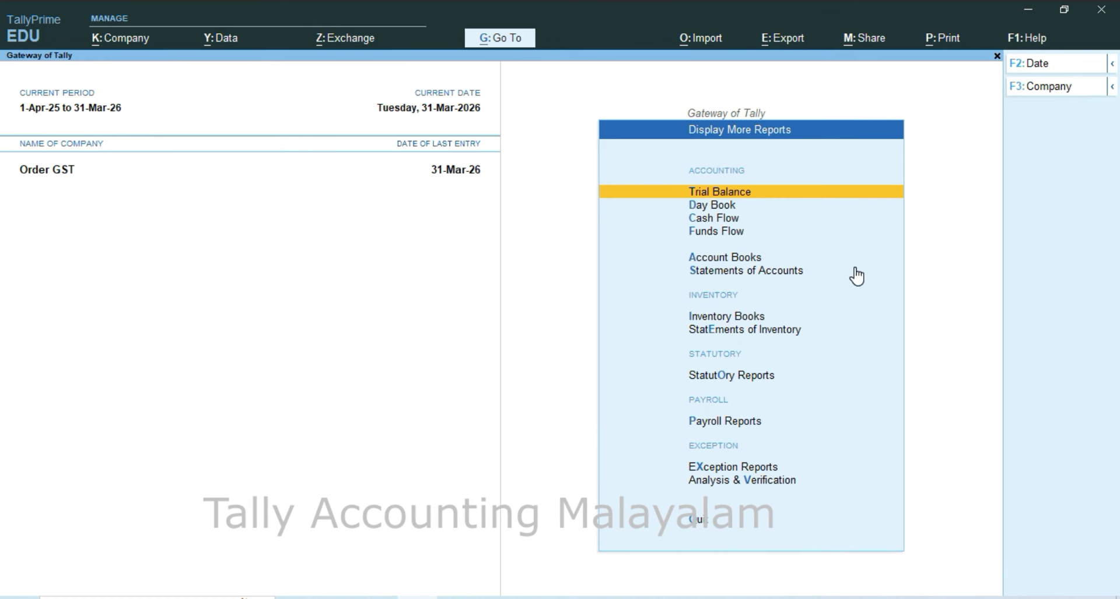
{"action": "key", "text": "a"}
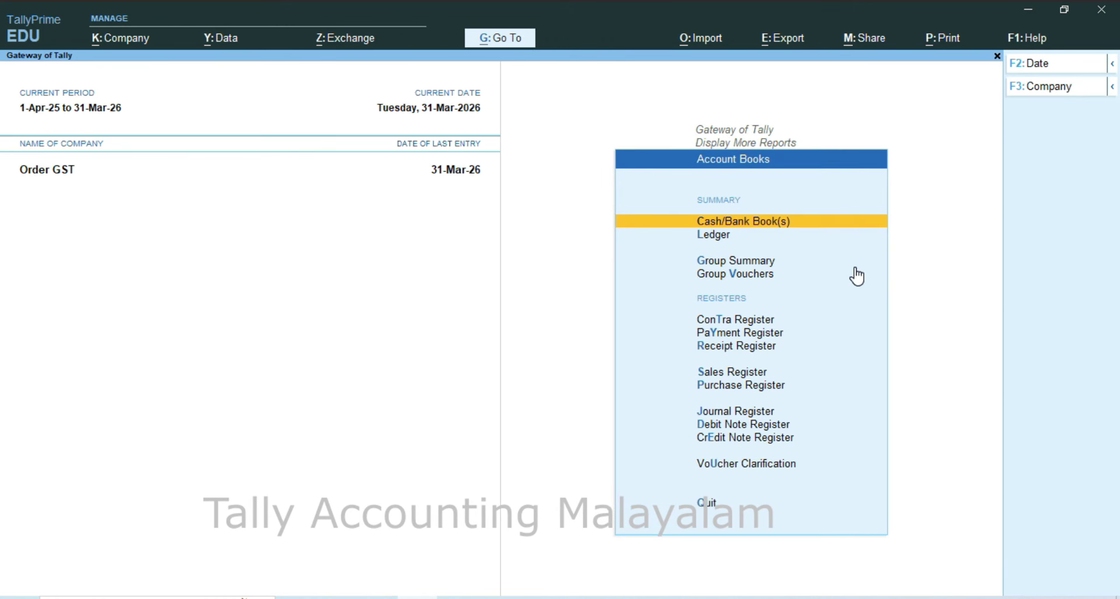
{"action": "key", "text": "Down"}
{"action": "key", "text": "Down"}
{"action": "key", "text": "Down"}
{"action": "key", "text": "Down"}
{"action": "key", "text": "Down"}
{"action": "key", "text": "Down"}
{"action": "key", "text": "Down"}
{"action": "key", "text": "Down"}
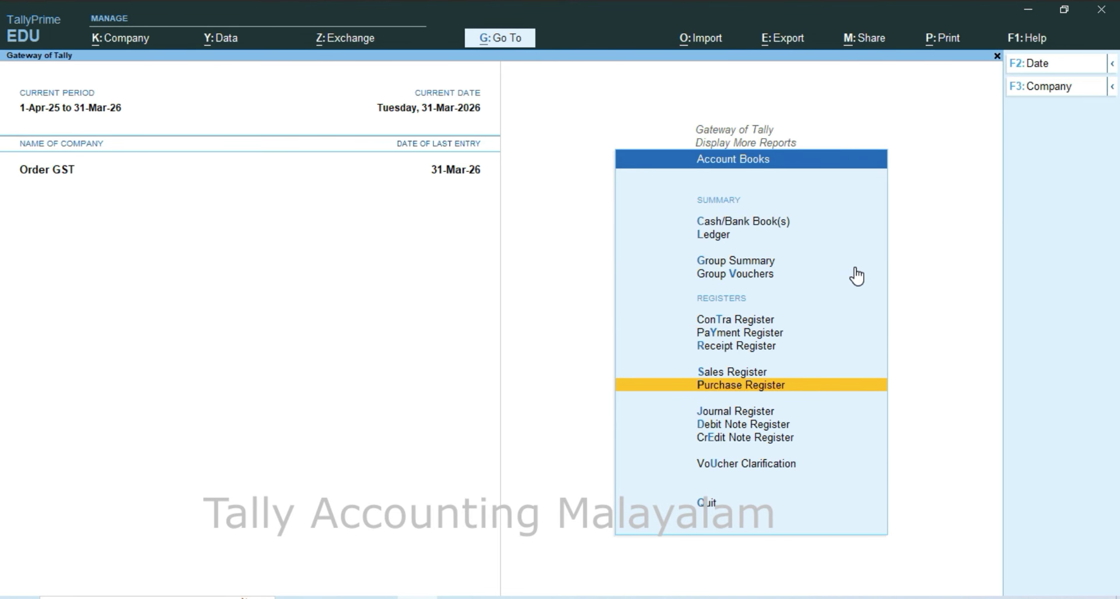
{"action": "key", "text": "Return"}
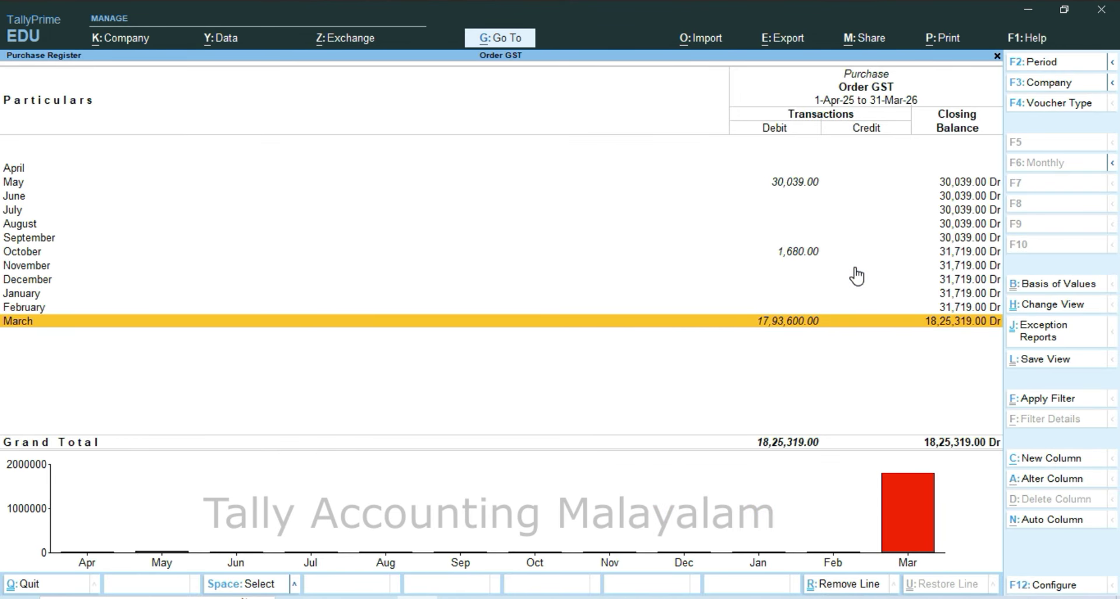
{"action": "key", "text": "Return"}
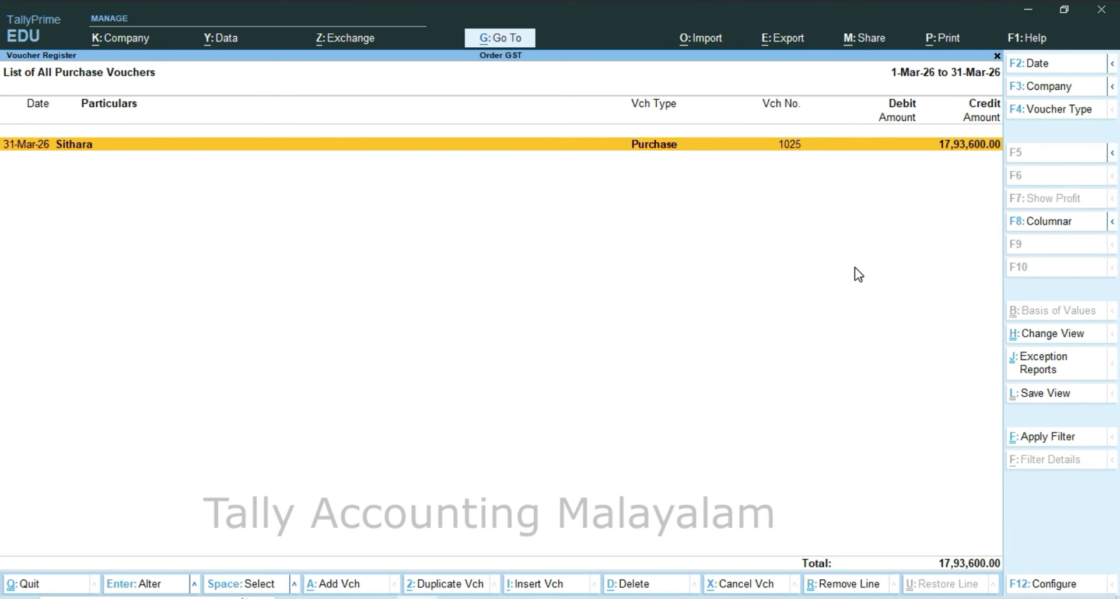